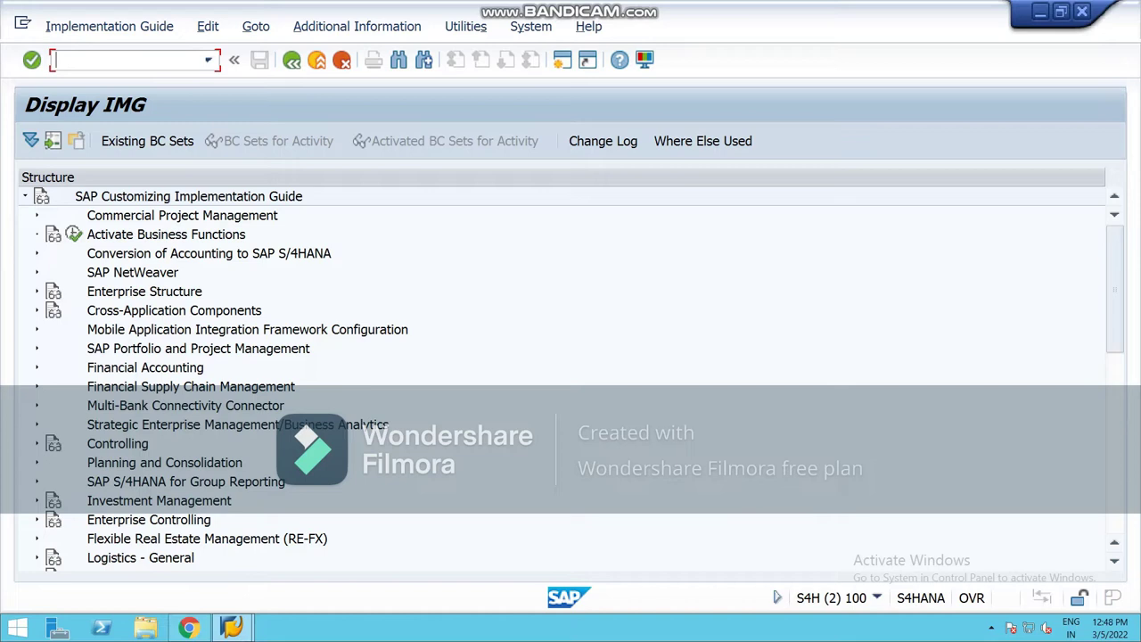
Step: Expand the Financial Accounting node in the Display IMG tree
left_click(37, 368)
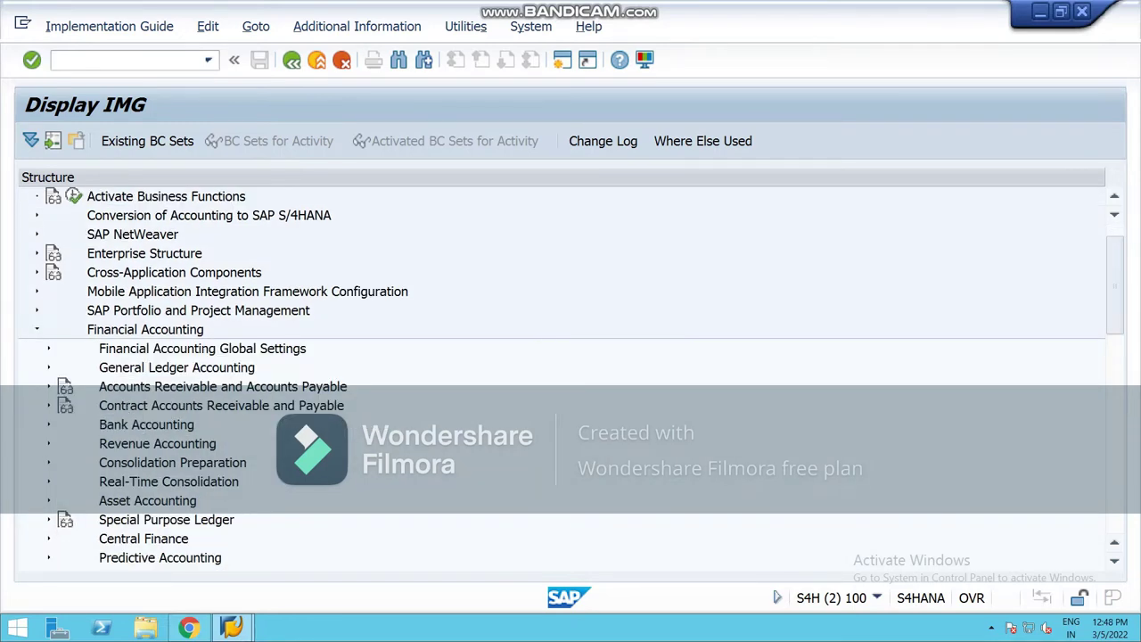
Step: Drill into AR/AP > Customer Accounts > Master Data > Preparations and run Define Account Groups with Screen Layout (Customers)
left_click(48, 386)
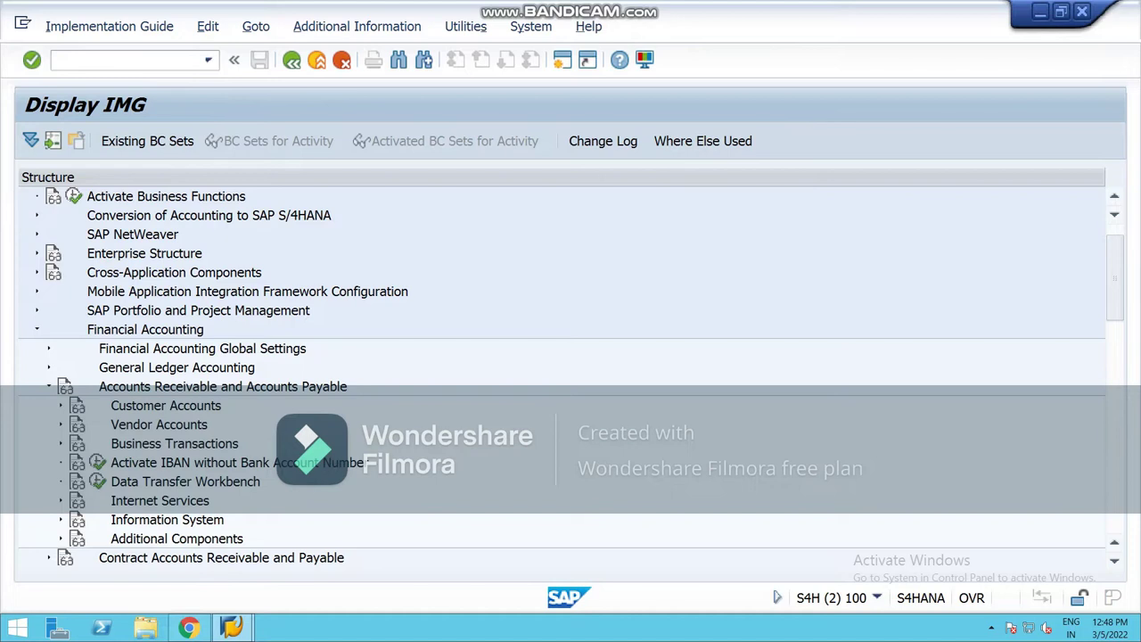
left_click(61, 405)
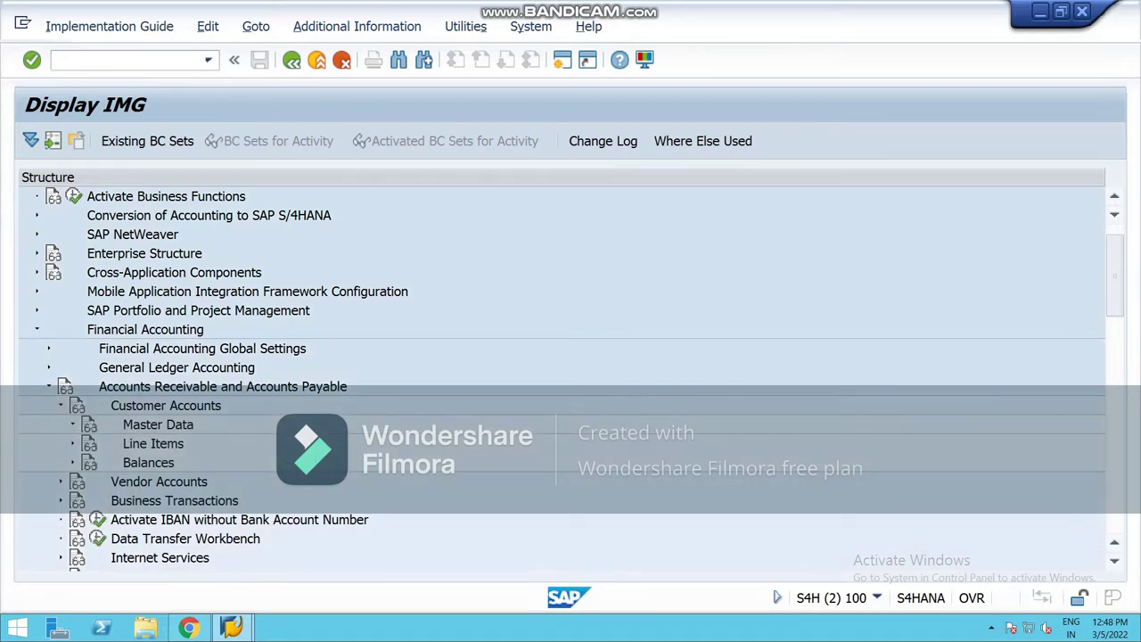
left_click(73, 425)
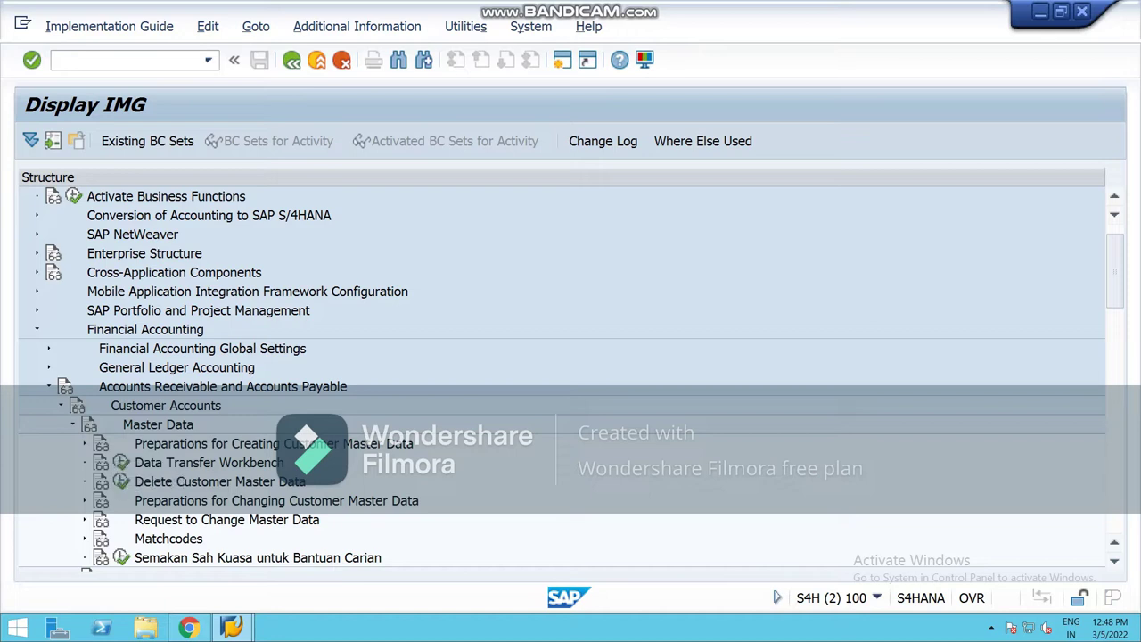
left_click(85, 443)
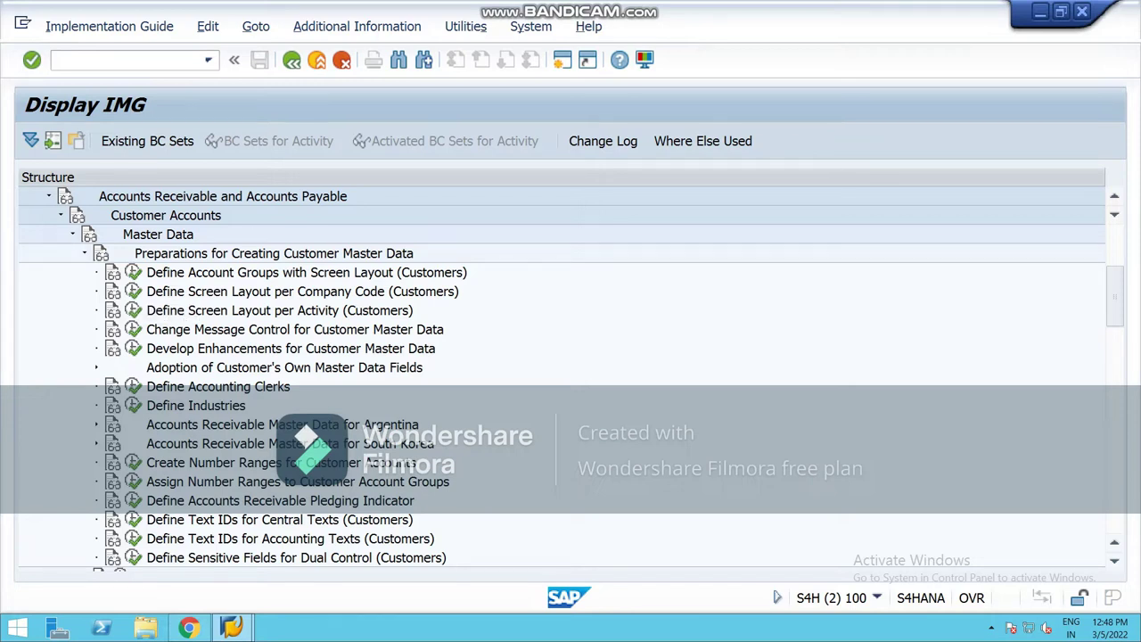
left_click(133, 272)
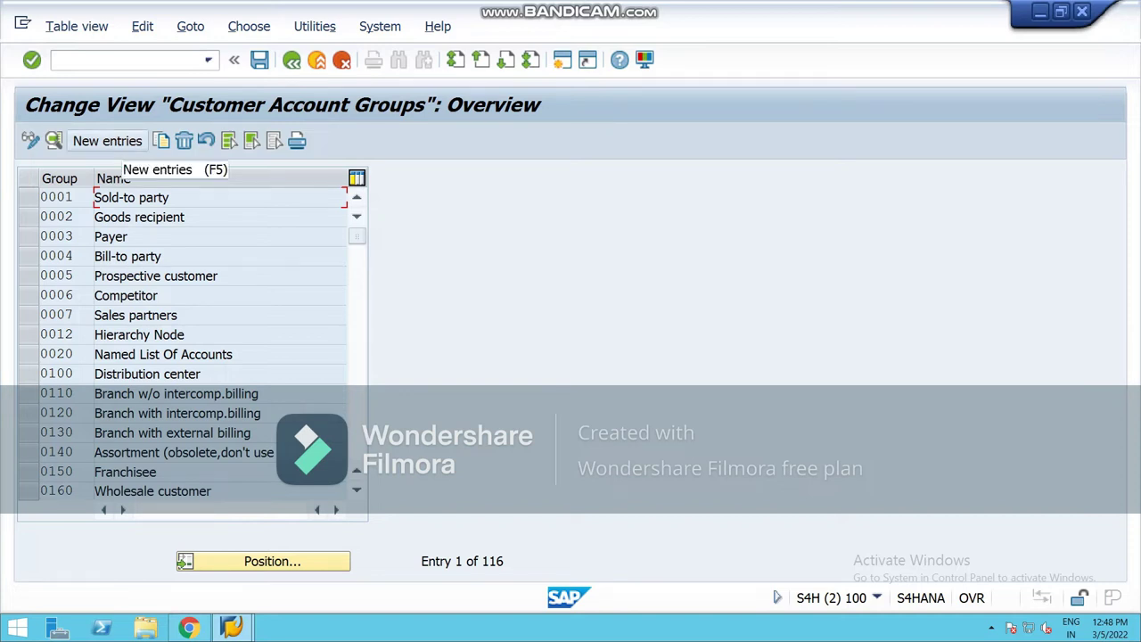
Step: Add new account group NCRC with meaning 'Regular customer_national' and save it
left_click(112, 140)
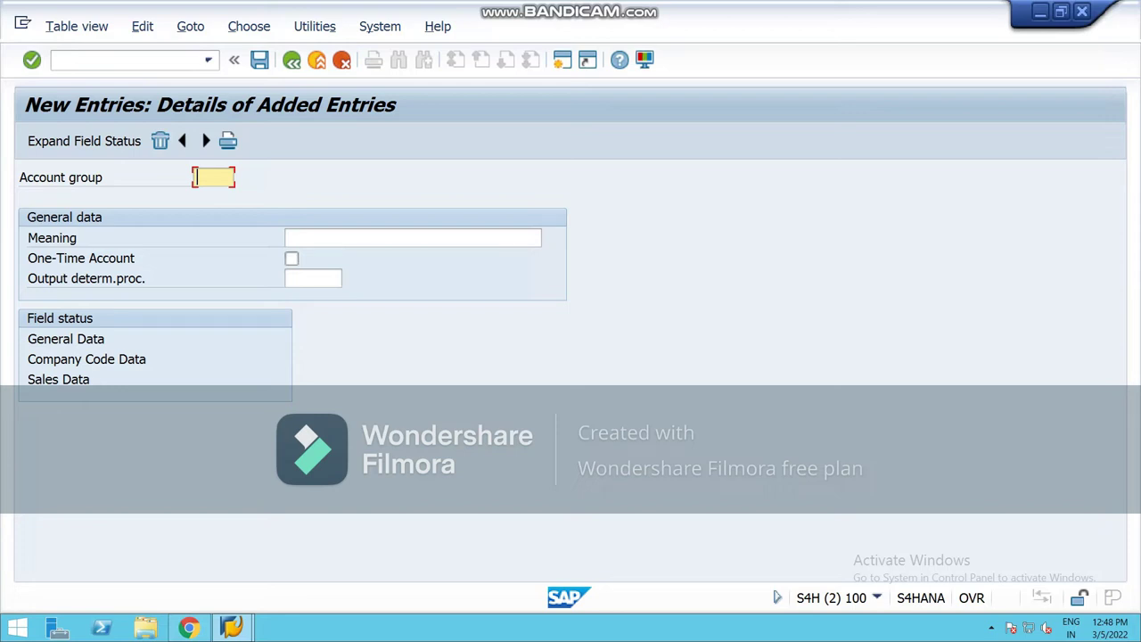
type("n")
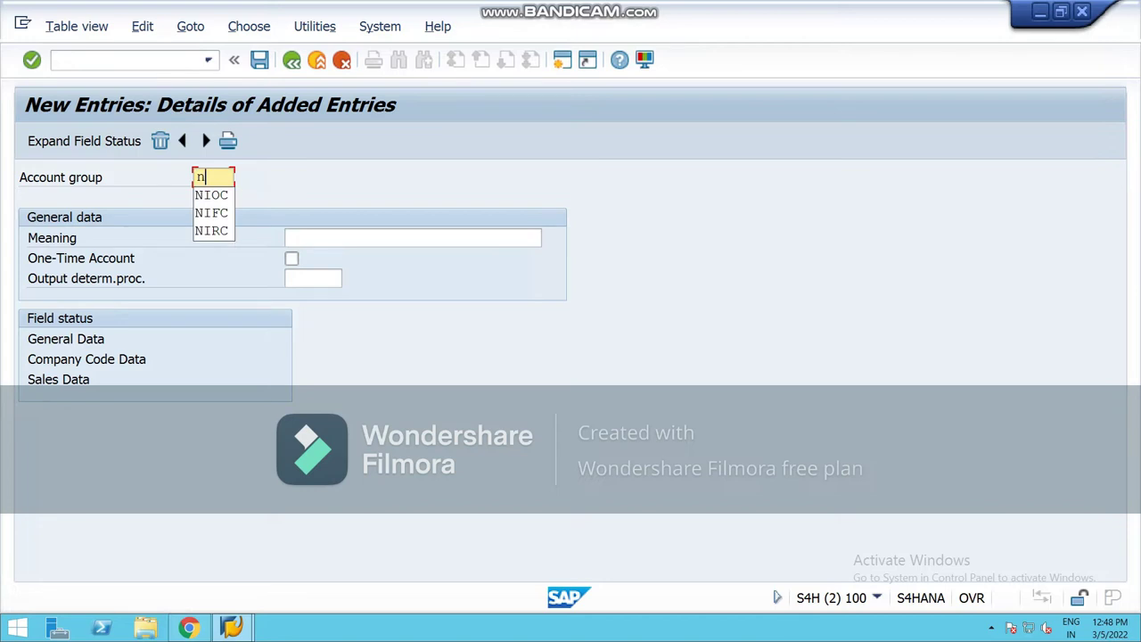
type("\\")
key("BackSpace")
key("BackSpace")
type("NC")
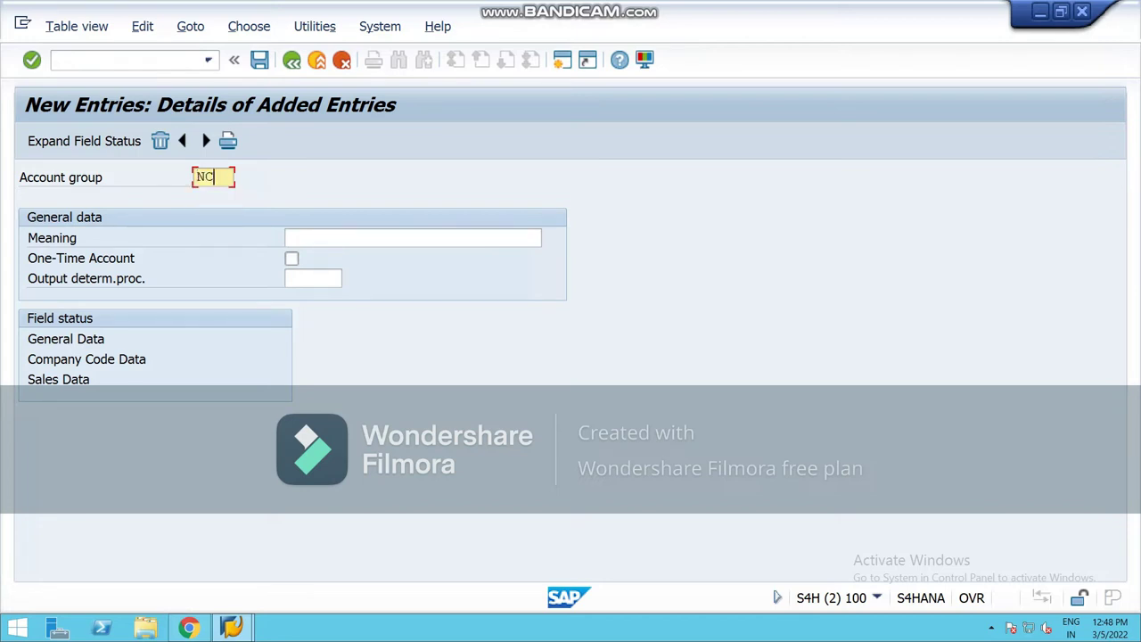
type("RC")
left_click(290, 238)
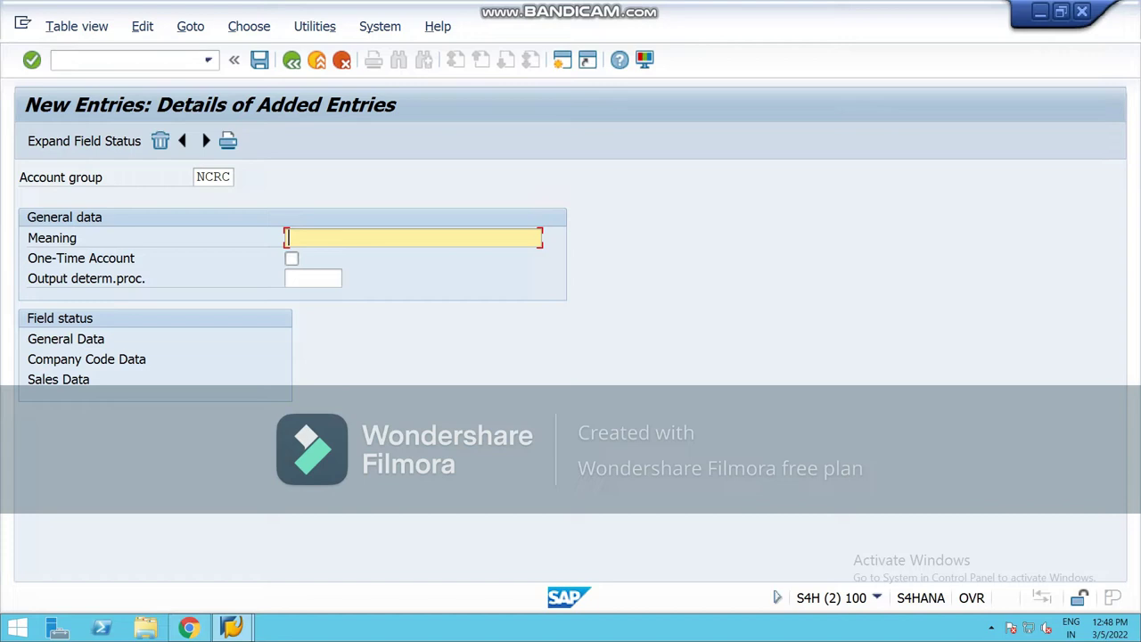
type("Re")
key("BackSpace")
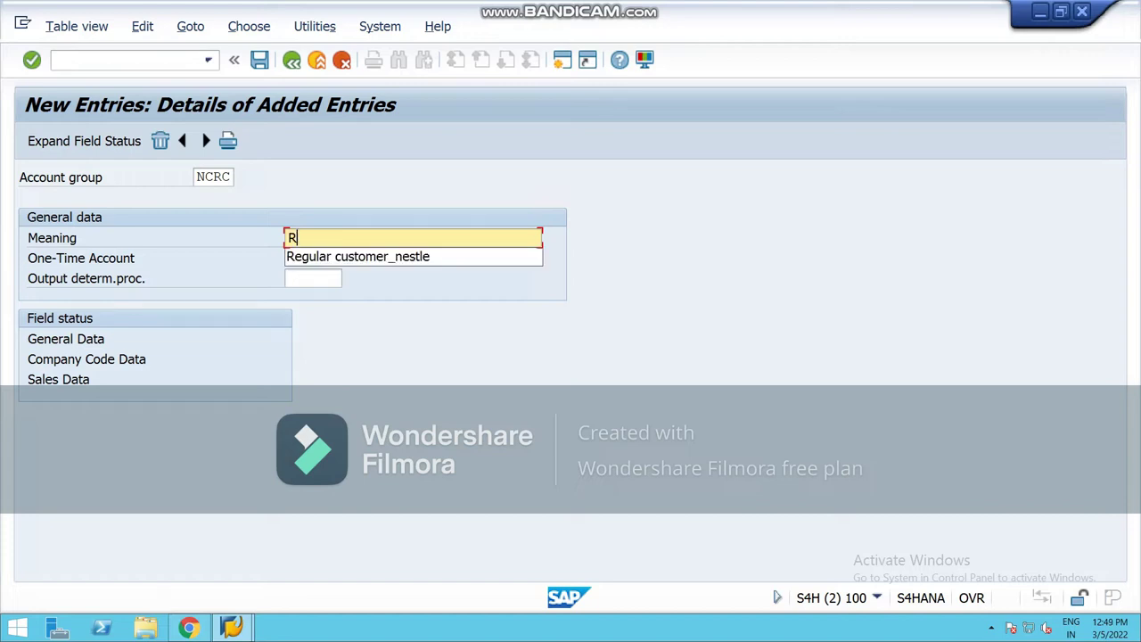
key("Down")
key("Return")
key("BackSpace")
key("BackSpace")
key("BackSpace")
key("BackSpace")
key("BackSpace")
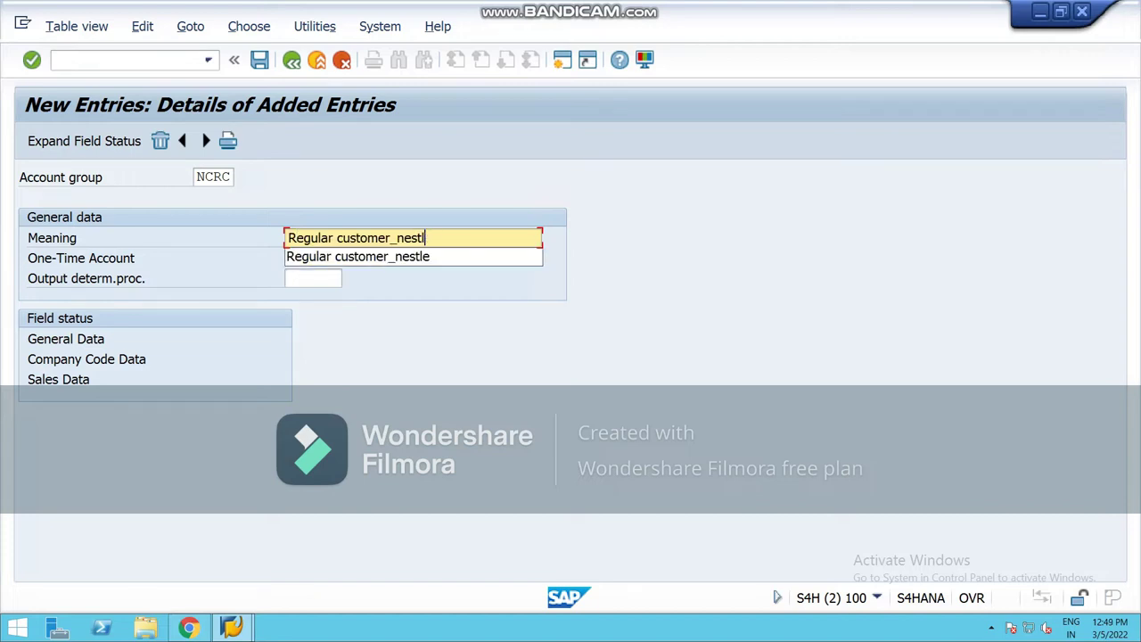
type("ational")
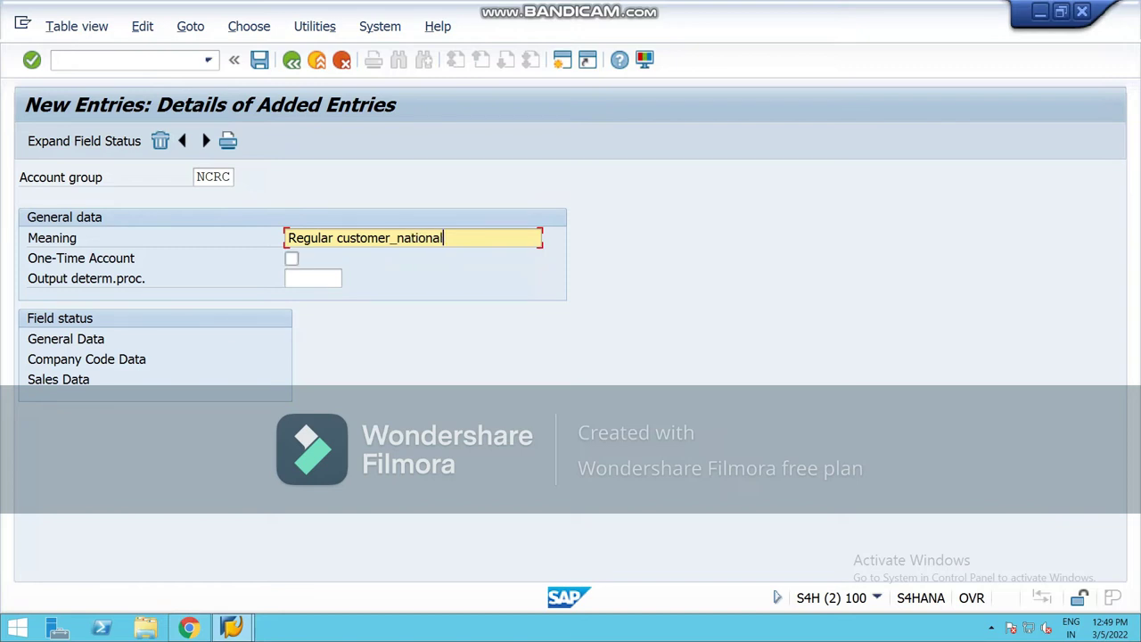
key("ctrl+s")
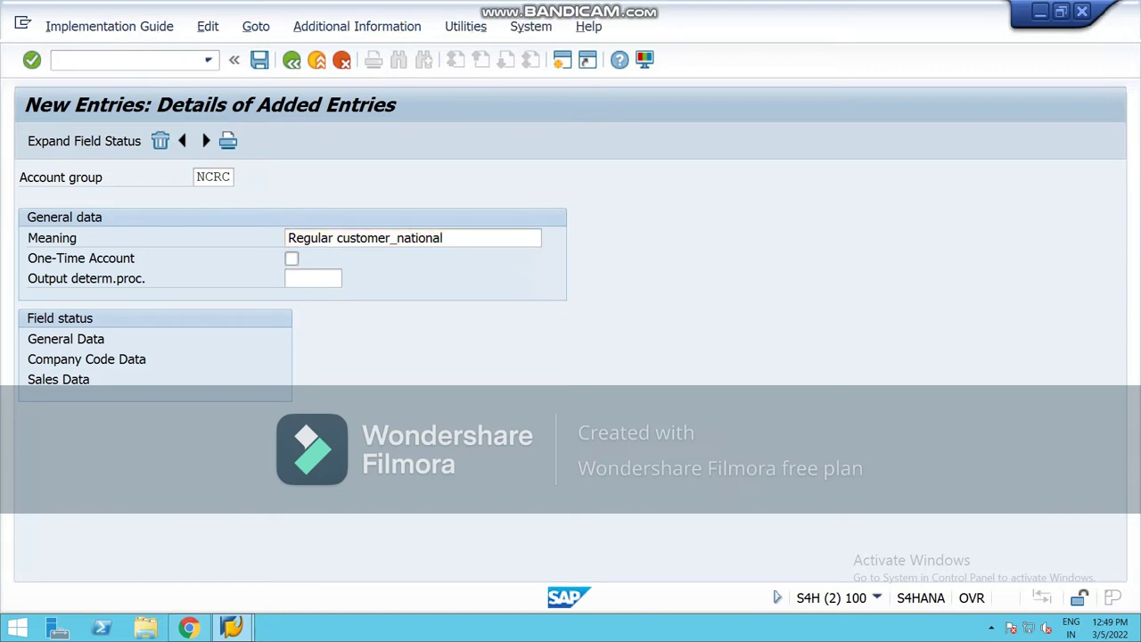
Step: Save NCRC under a new customizing request described 'define customer group_national'
left_click(469, 353)
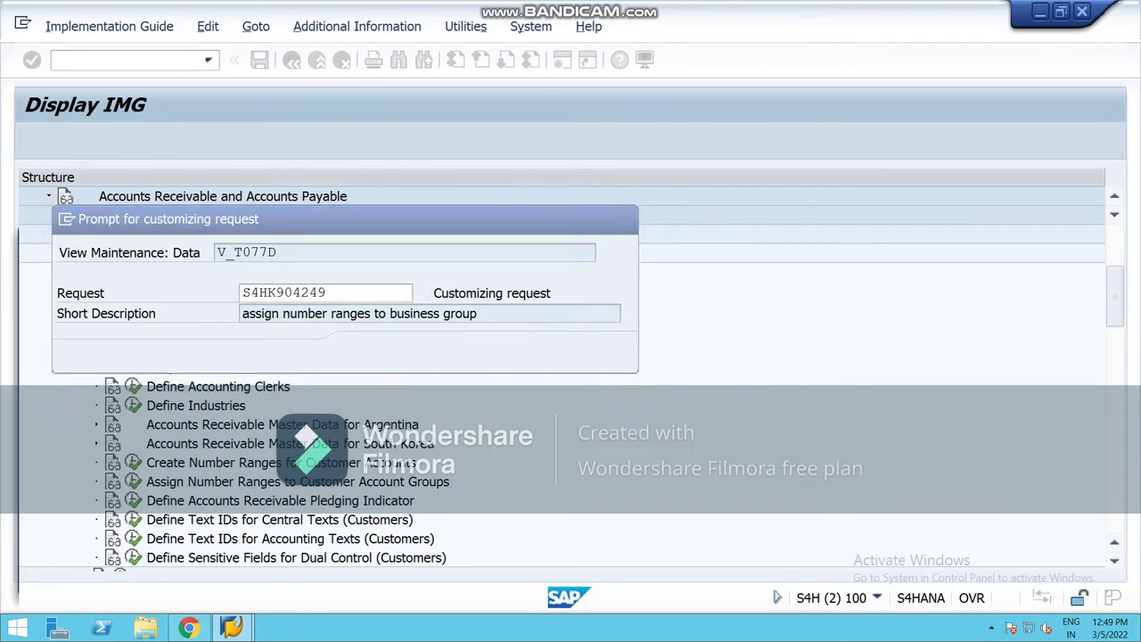
type("define cu")
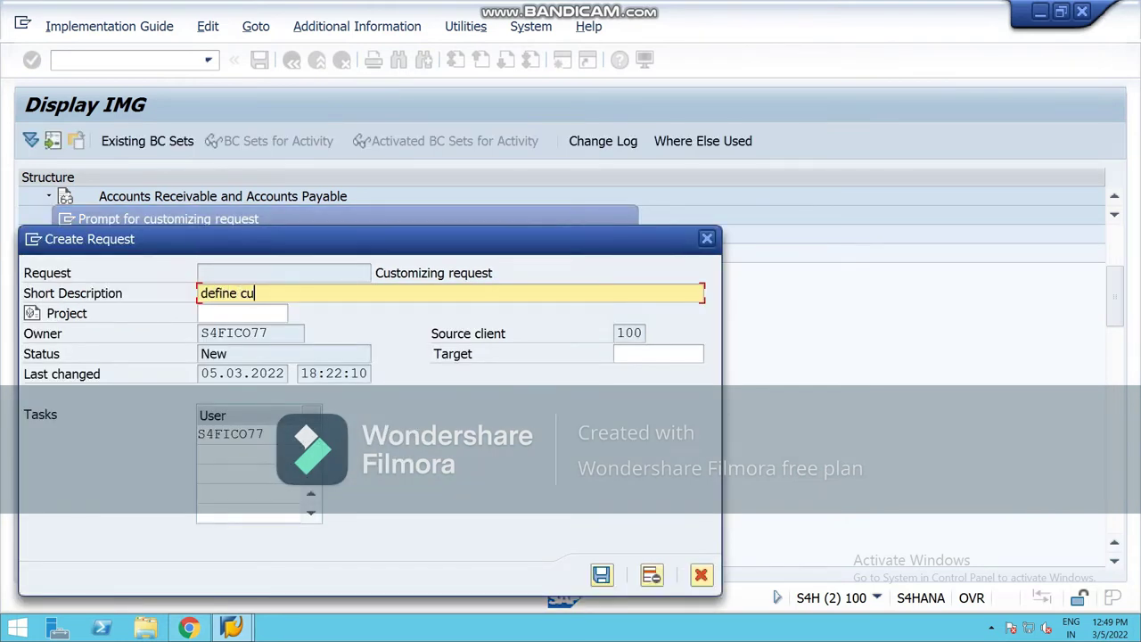
type("stomer group_national")
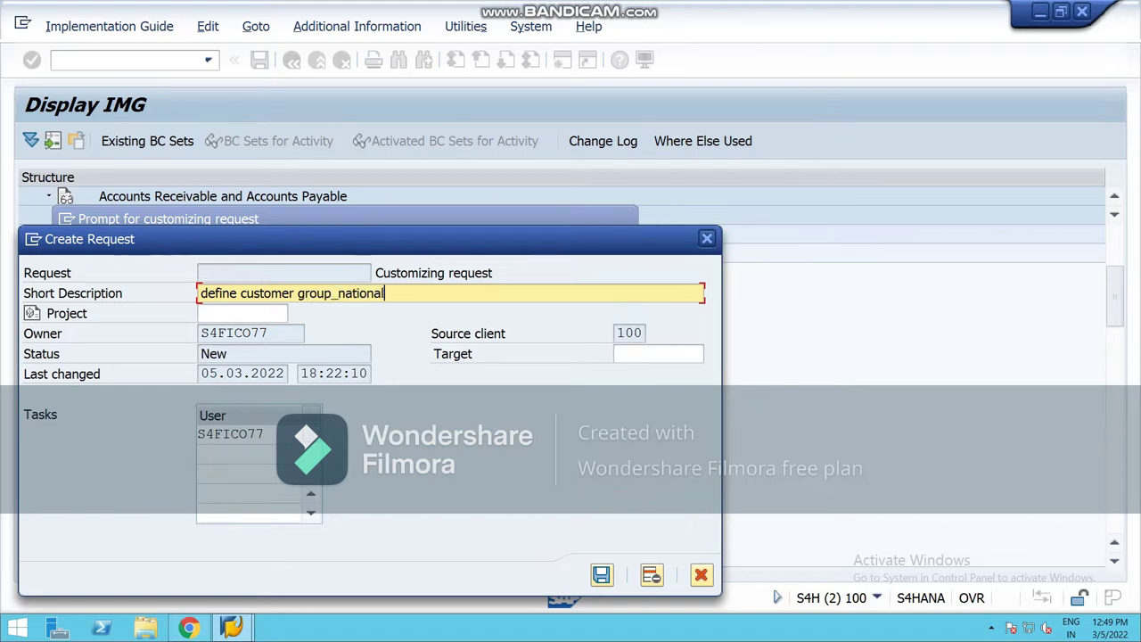
key("Return")
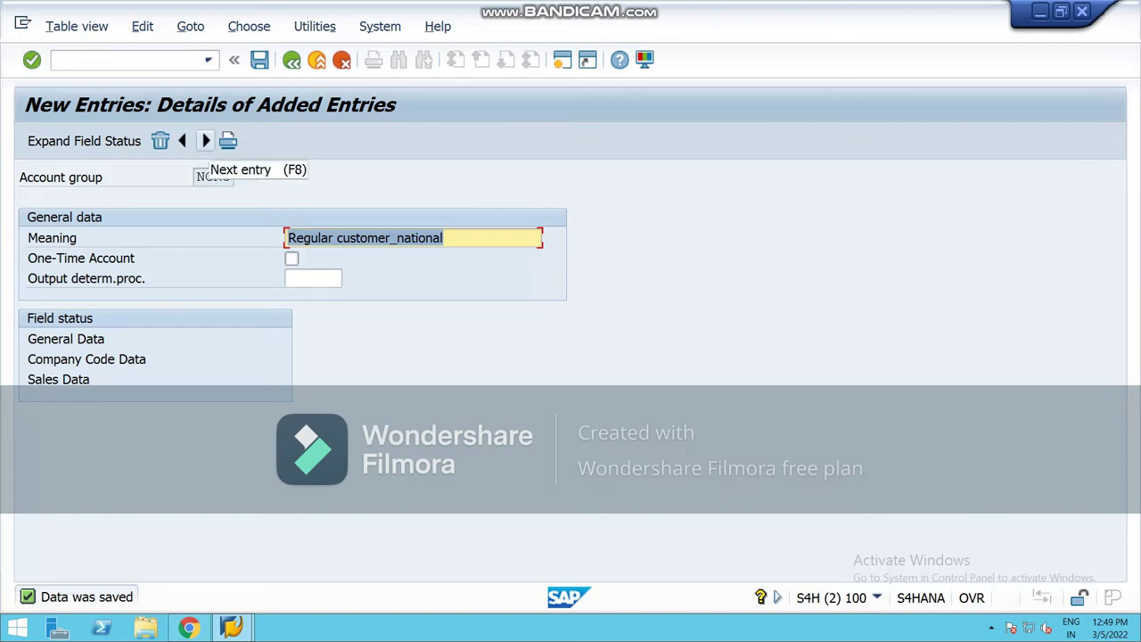
Step: Enter a new account group NCFC with meaning 'foreign customer_national'
left_click(205, 141)
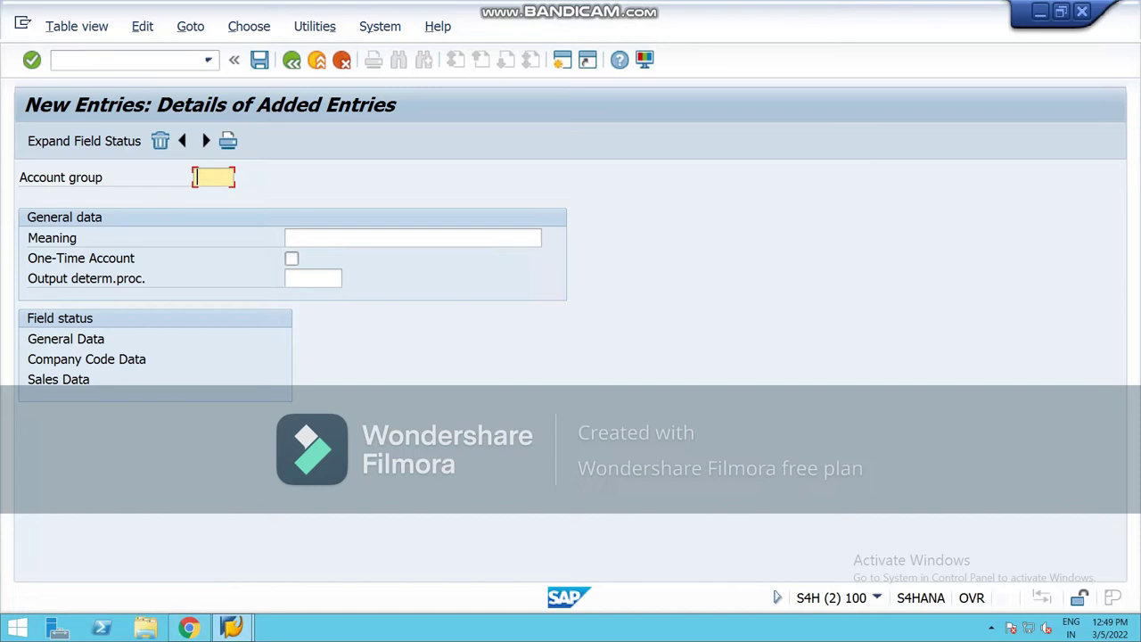
type("NIR")
key("BackSpace")
key("BackSpace")
key("BackSpace")
type("NC")
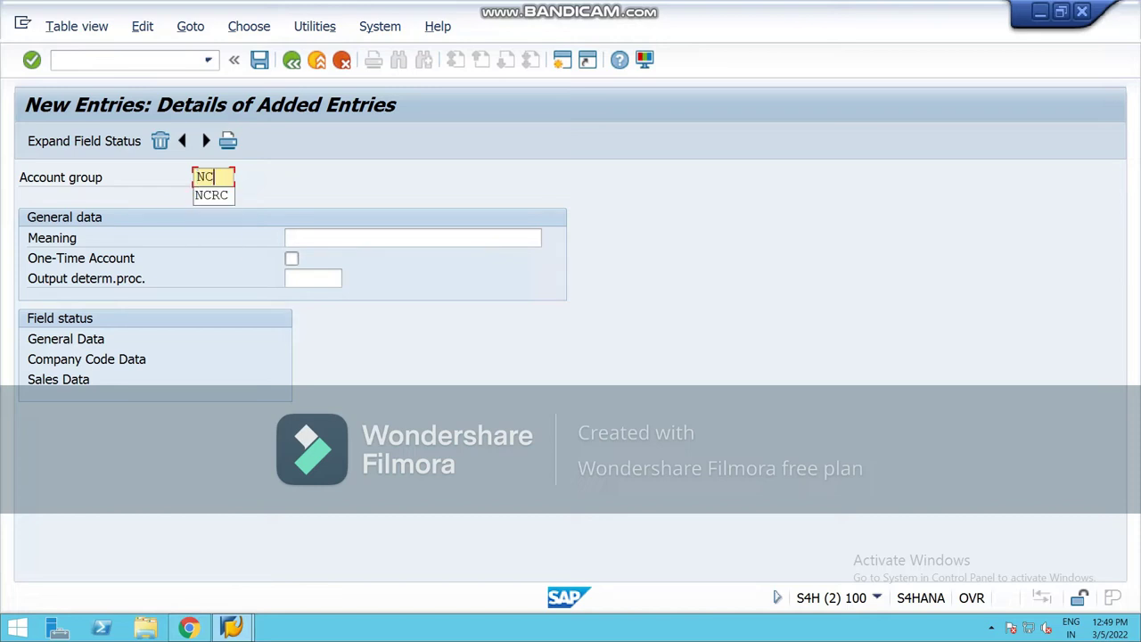
type("FC")
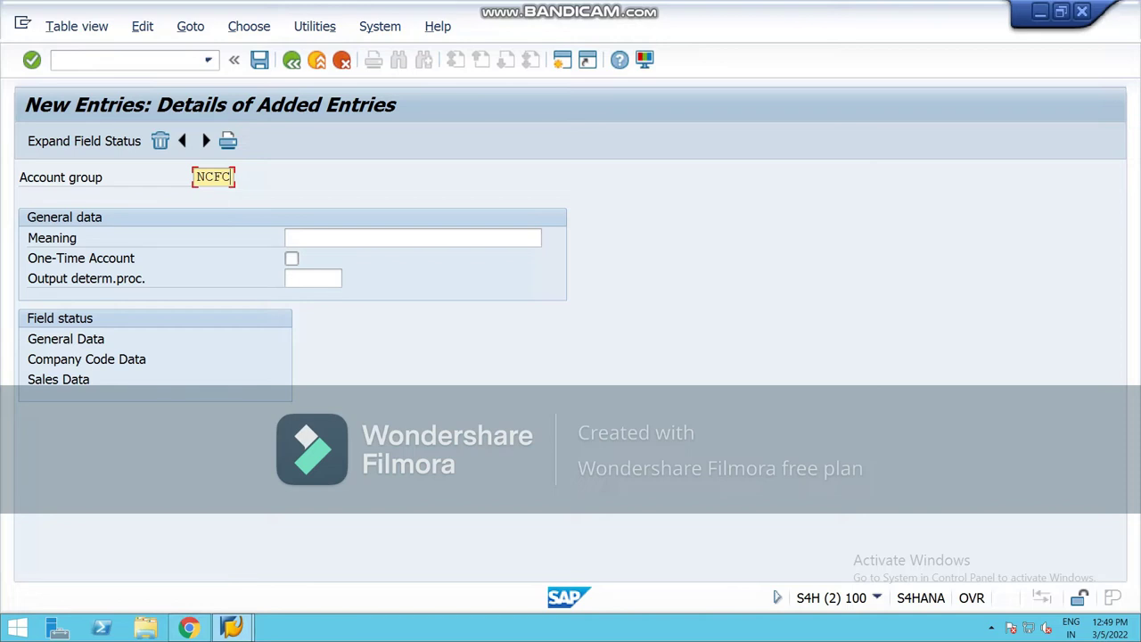
left_click(288, 237)
type("fo")
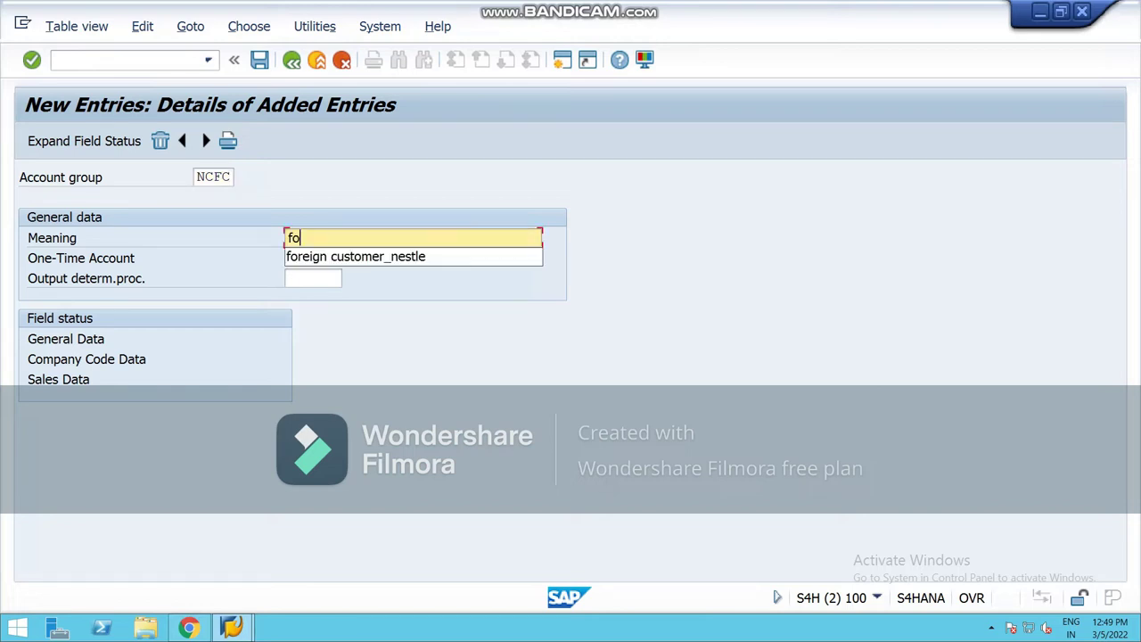
key("Down")
key("Return")
key("BackSpace")
key("BackSpace")
key("BackSpace")
key("BackSpace")
key("BackSpace")
key("BackSpace")
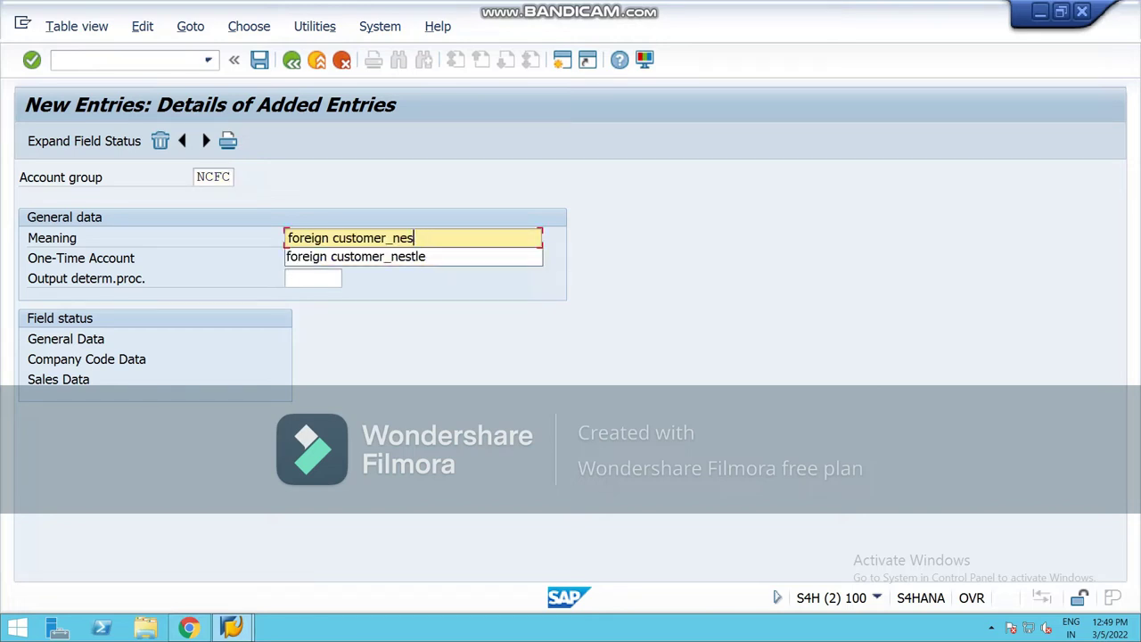
type("national")
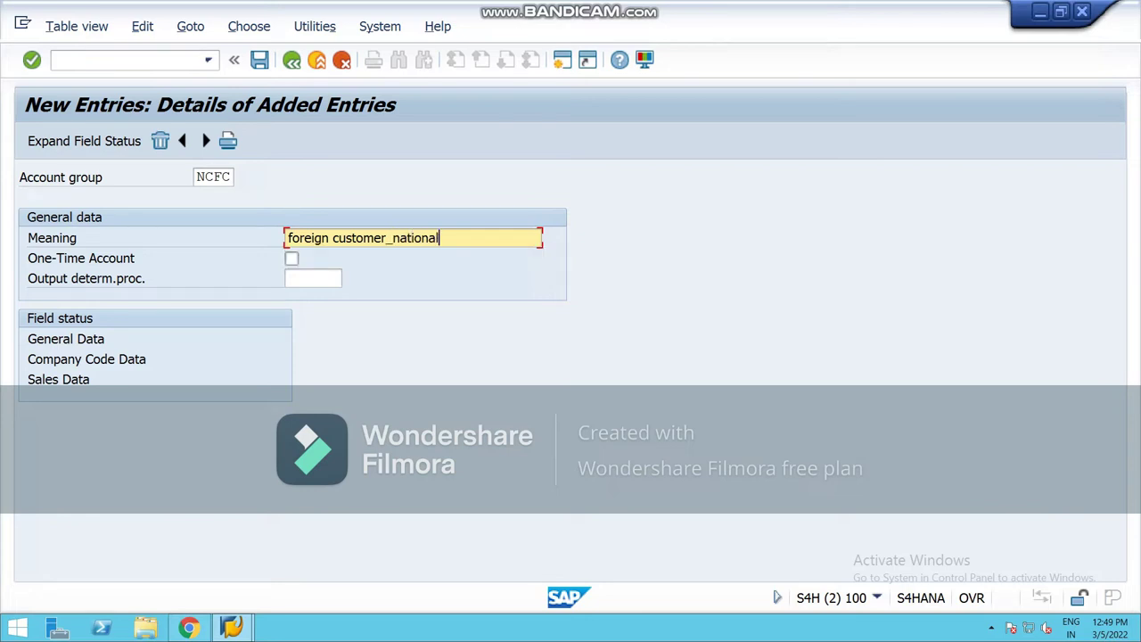
Step: Save NCFC and advance to a blank new account group entry
left_click(214, 177)
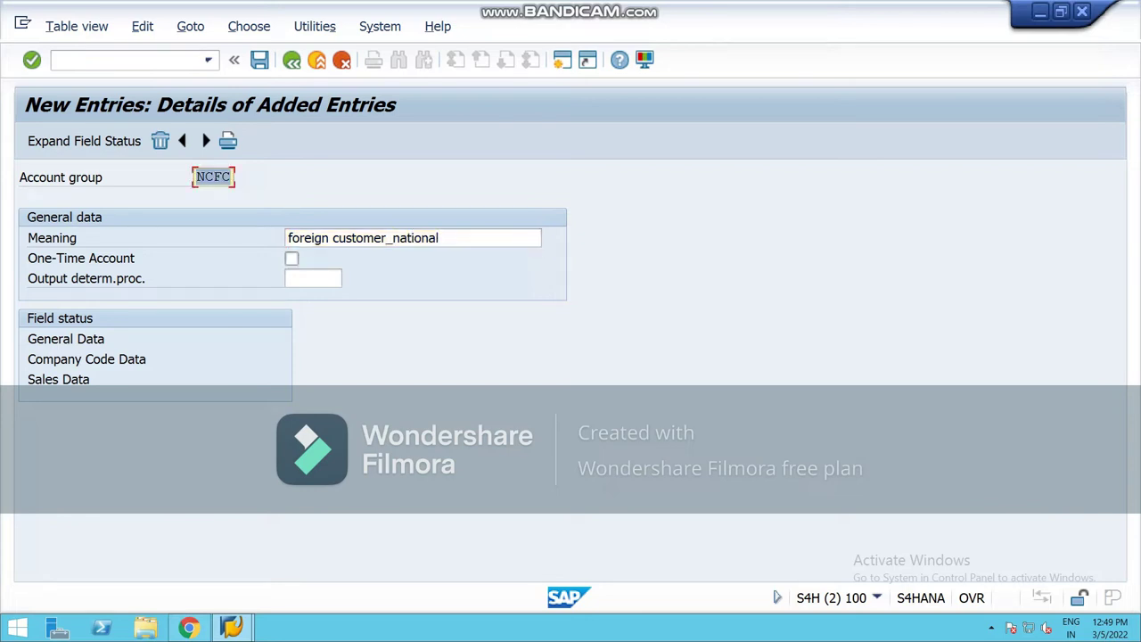
key("ctrl+s")
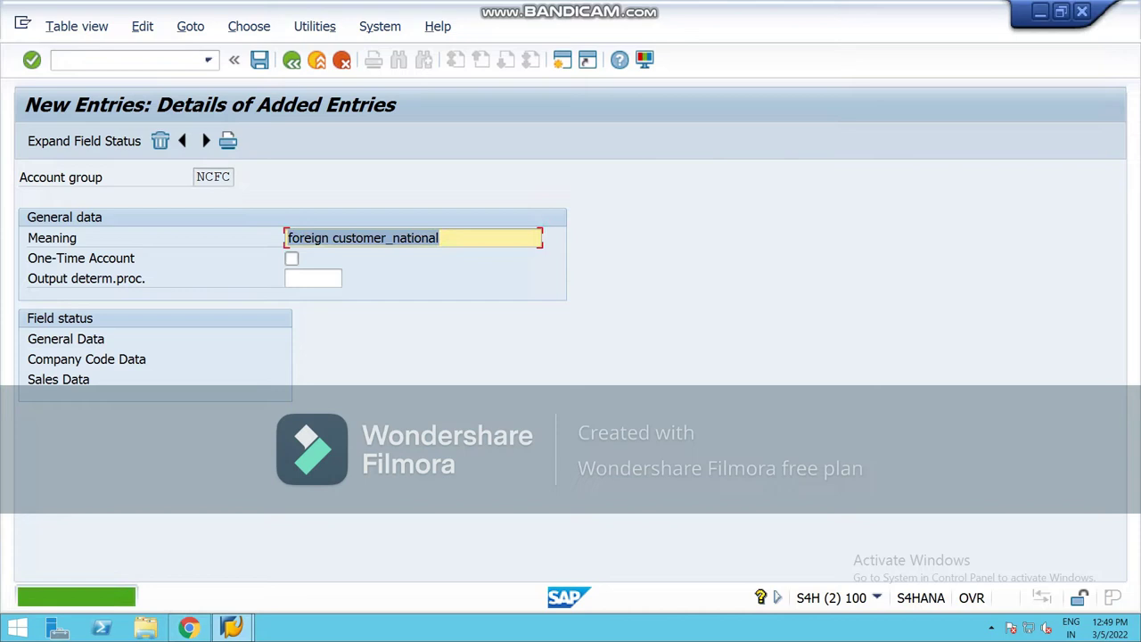
left_click(206, 141)
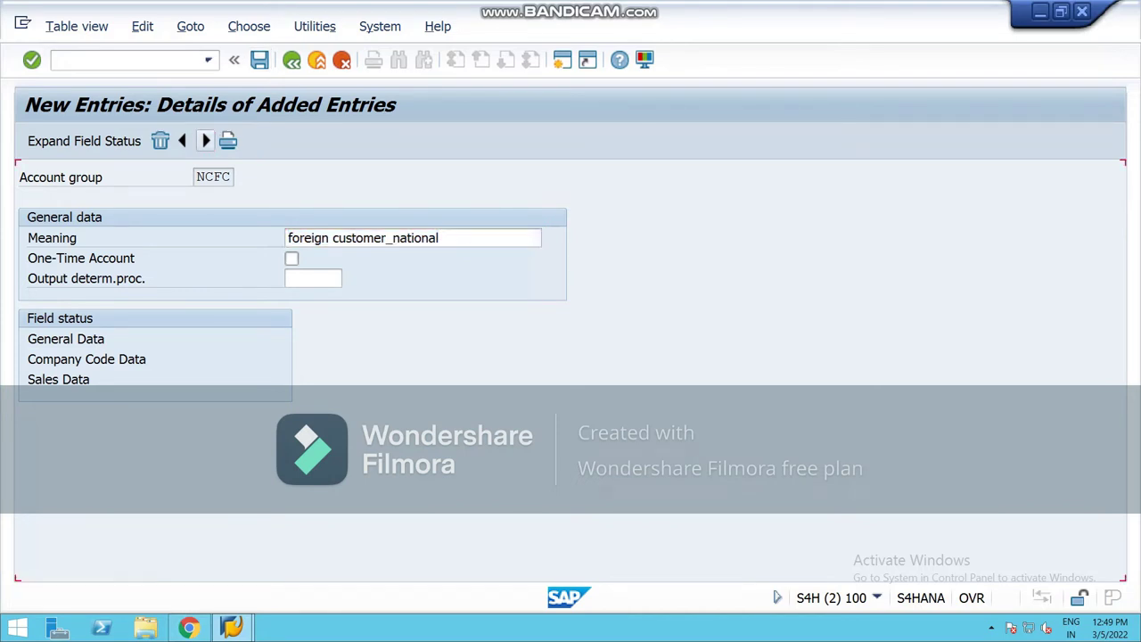
left_click(205, 141)
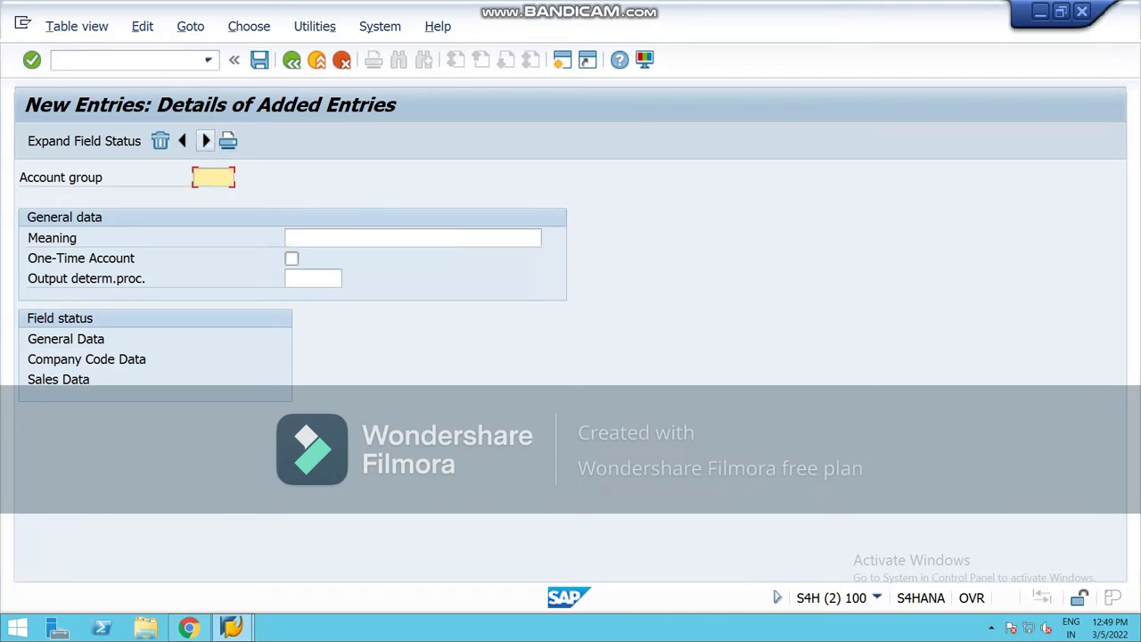
Step: Enter account group NCOC with meaning 'One time customer_national'
type("NC")
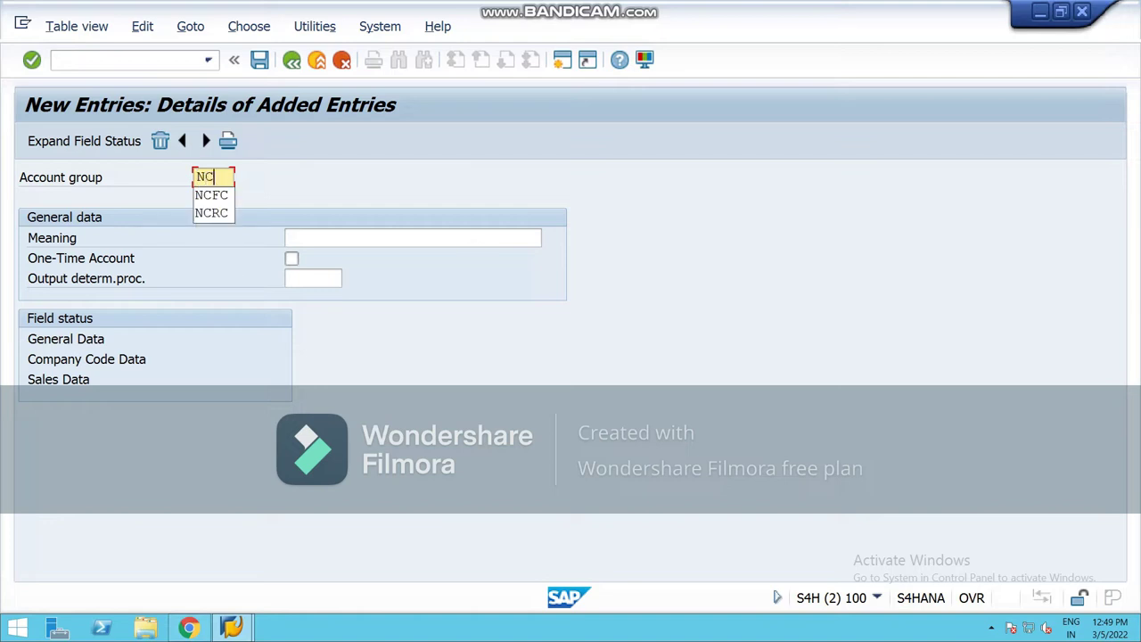
type("OC")
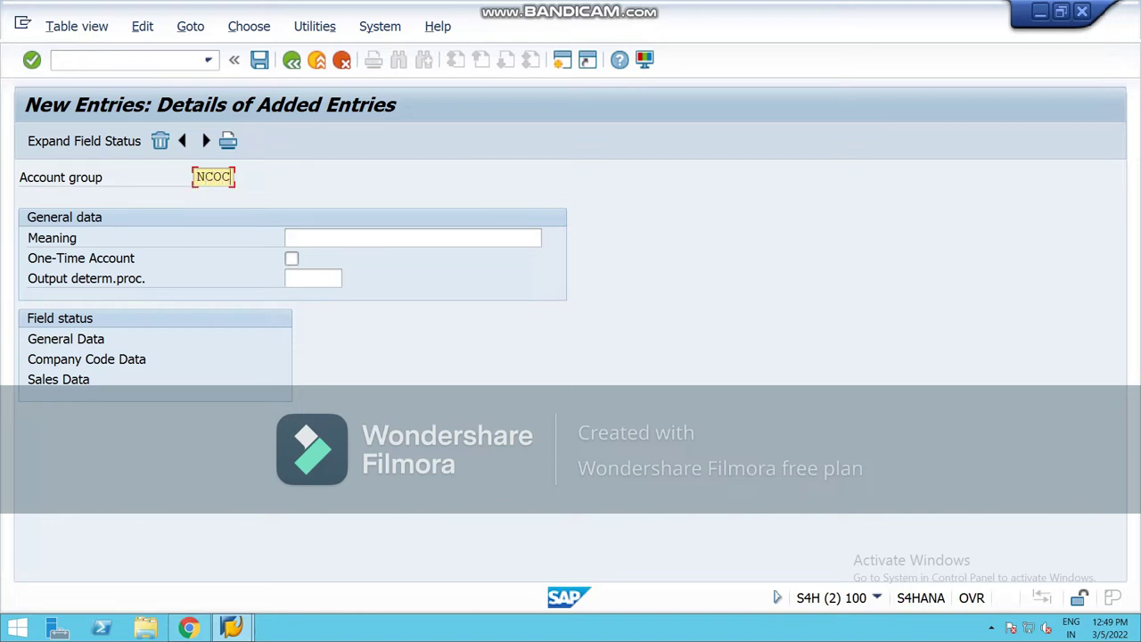
left_click(287, 237)
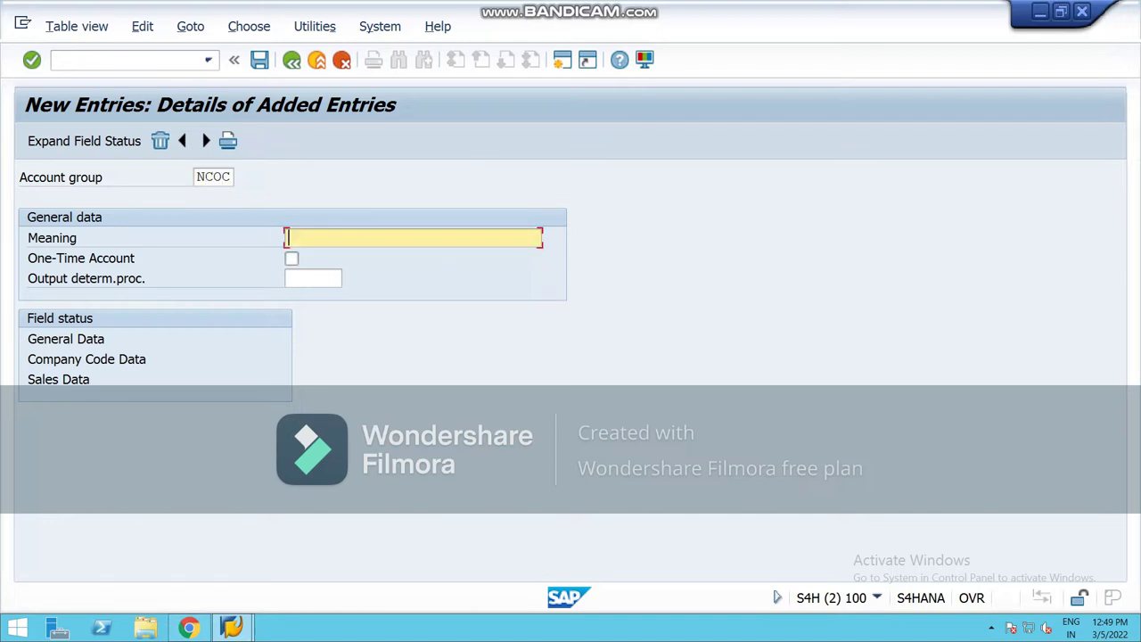
type("co")
key("BackSpace")
key("BackSpace")
type("on")
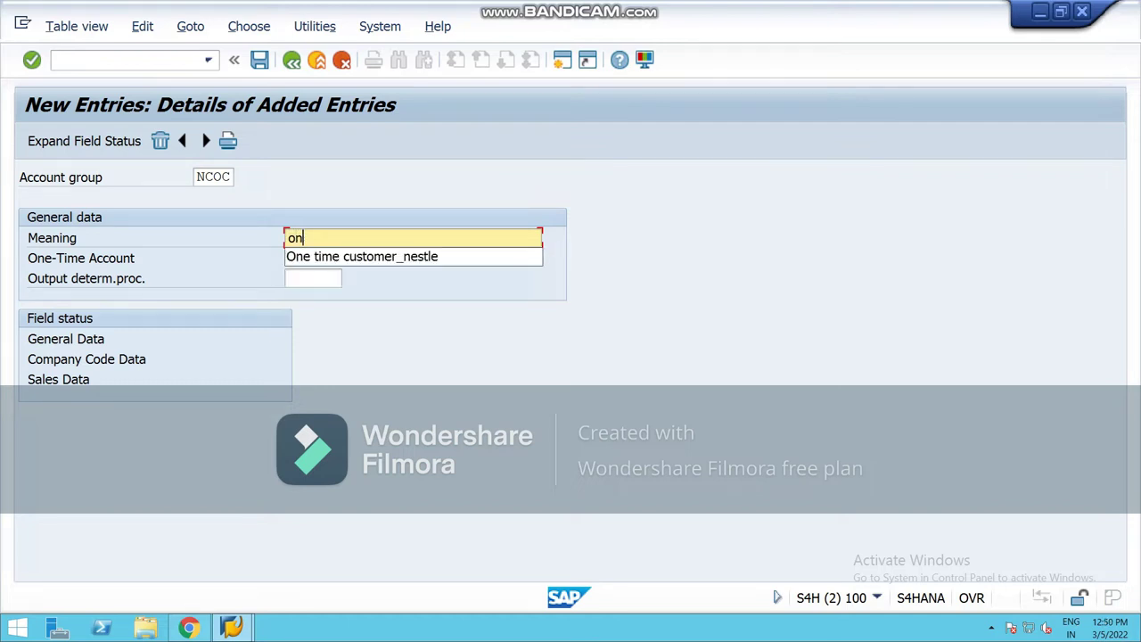
key("Down")
key("Return")
key("BackSpace")
key("BackSpace")
key("BackSpace")
key("BackSpace")
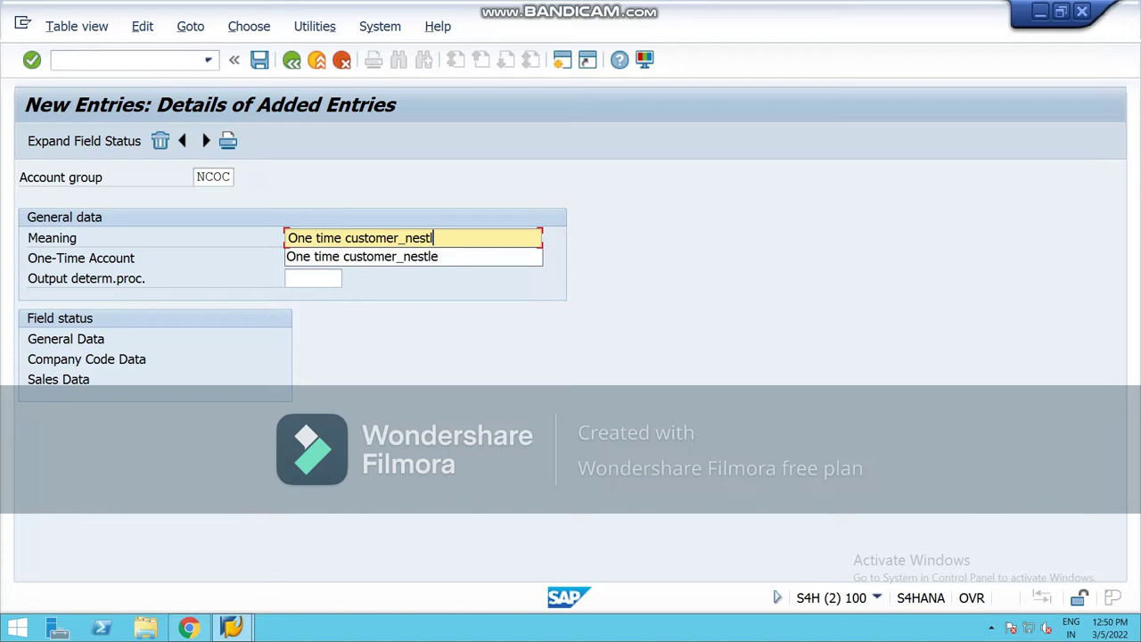
key("BackSpace")
key("BackSpace")
type("national")
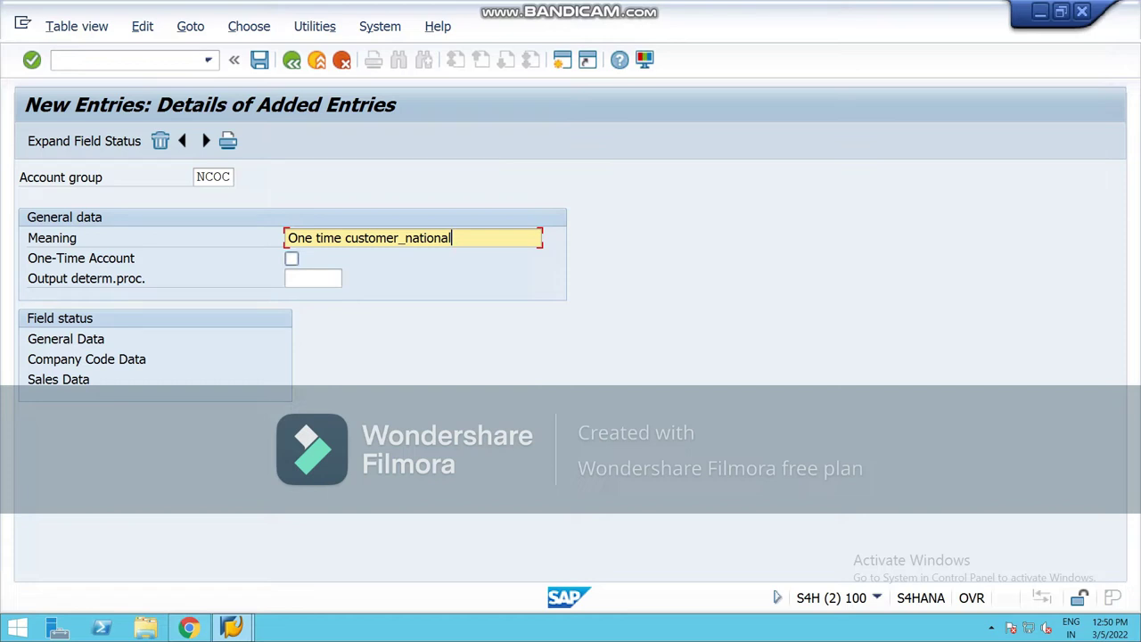
Step: Flag NCOC as a one-time account, save it, and return to the overview
left_click(291, 257)
key("ctrl+s")
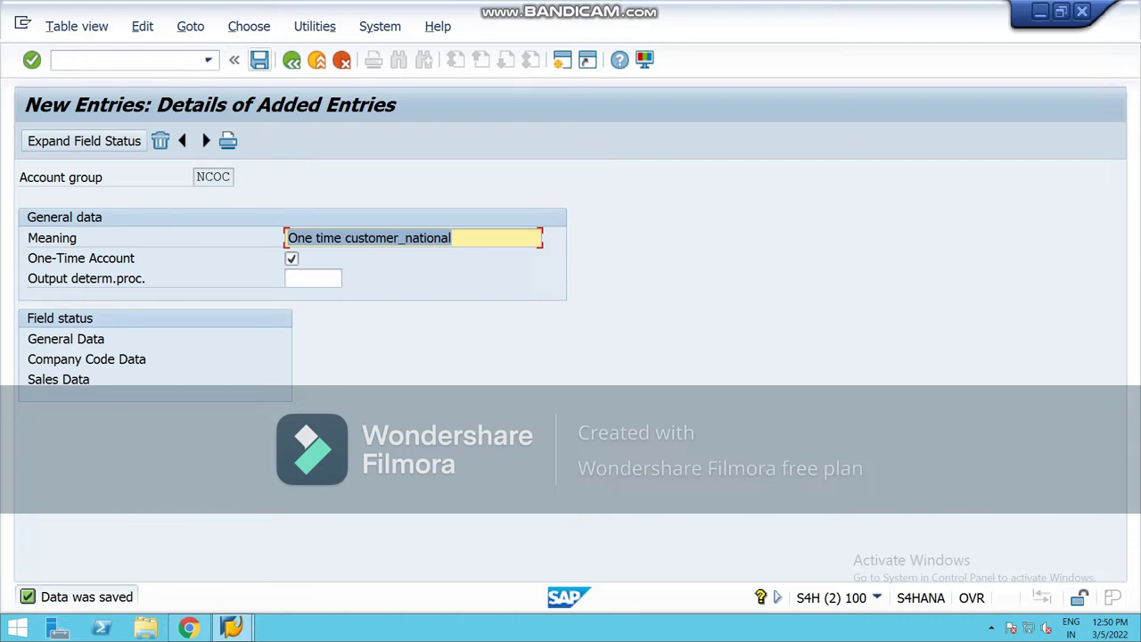
left_click(292, 59)
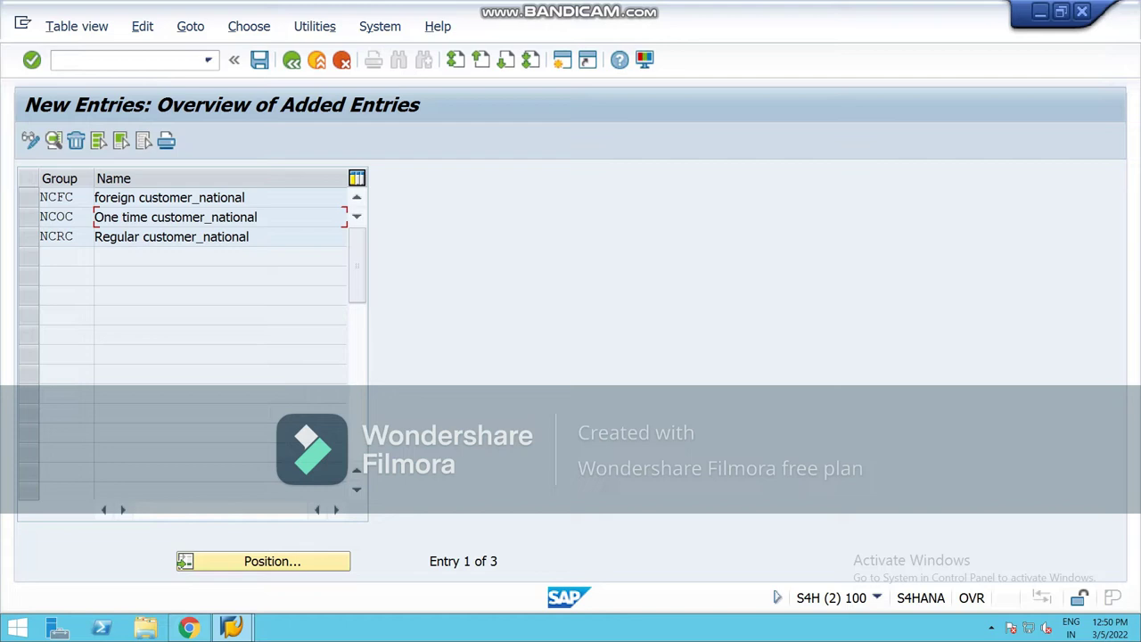
Step: Leave account groups and run Create Number Ranges for Customer Accounts (object DEBITOR)
key("F3")
key("F3")
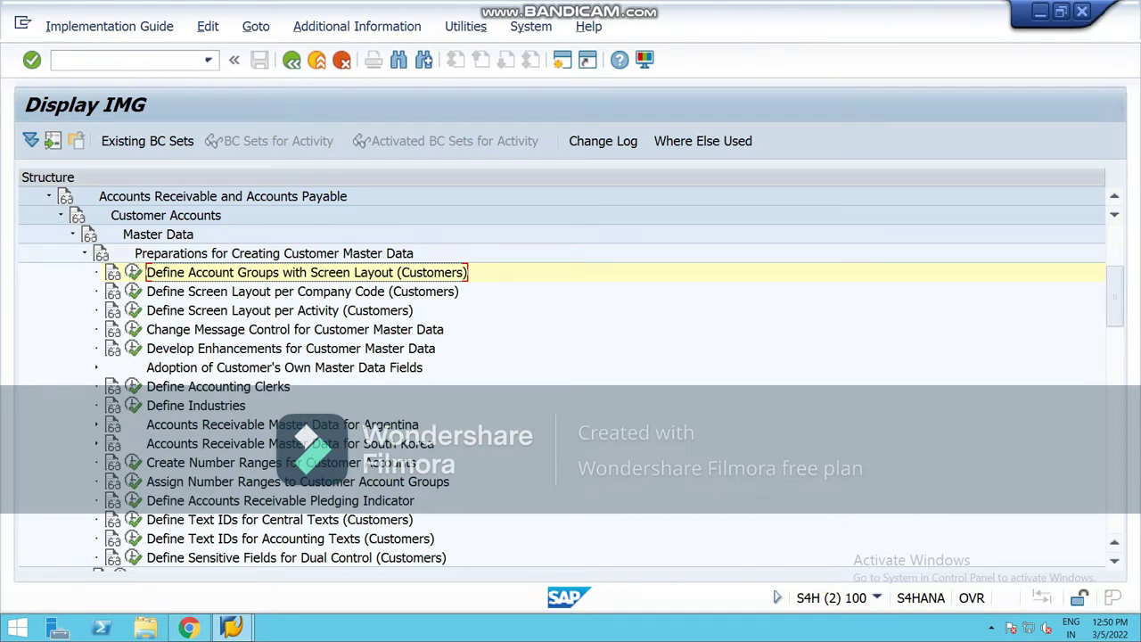
left_click(133, 461)
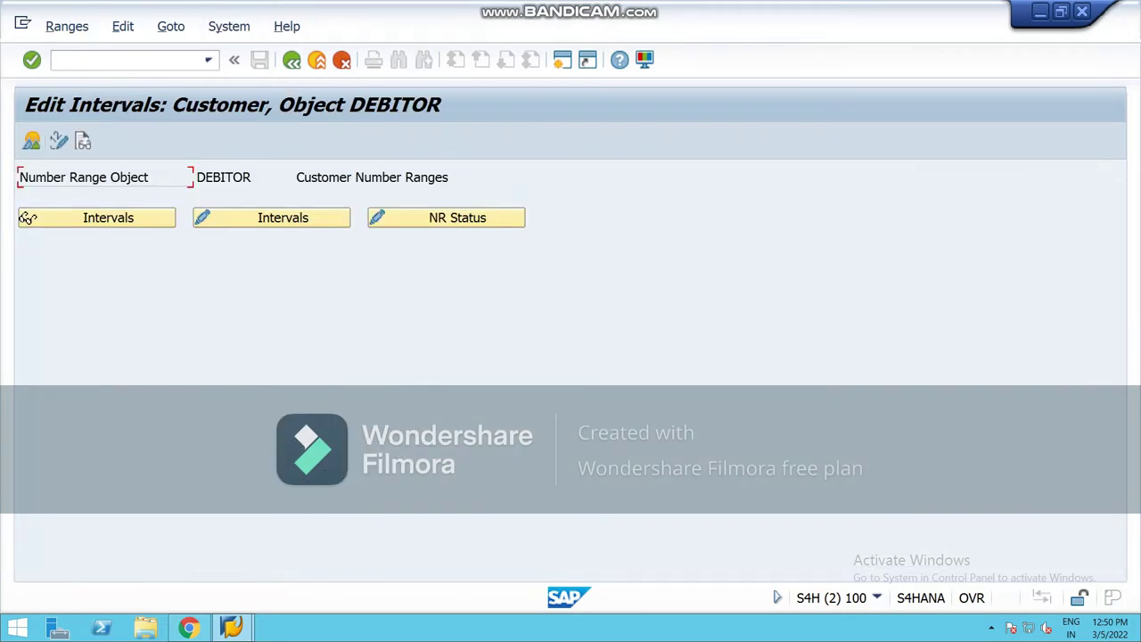
Step: Make the DEBITOR intervals editable and insert a blank interval row at the top
left_click(271, 218)
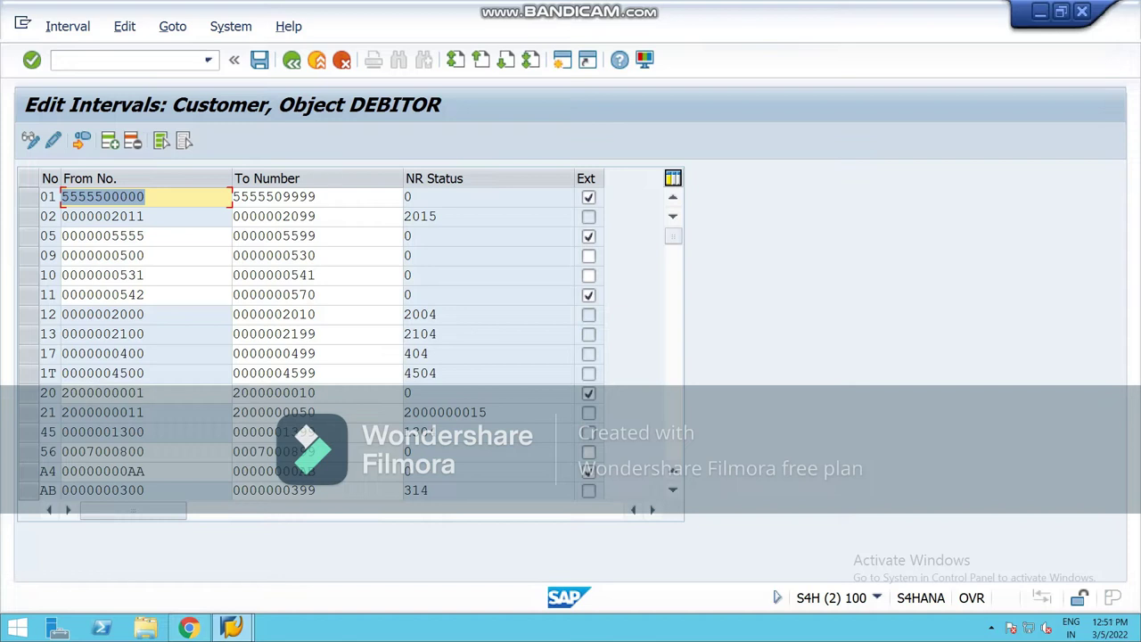
left_click(109, 140)
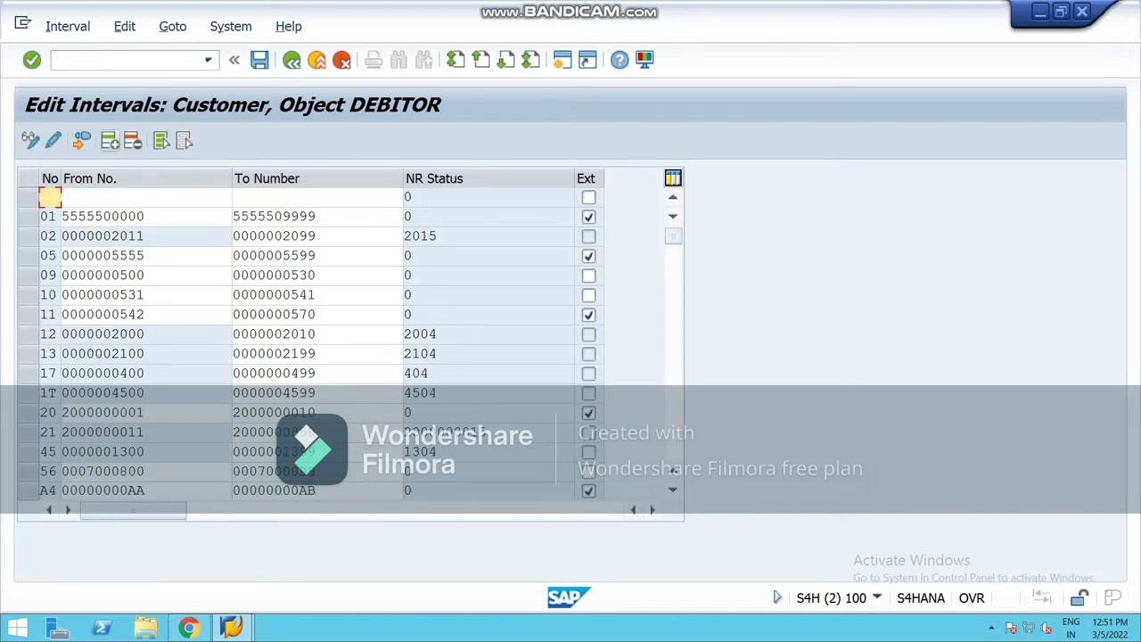
type("50")
key("Tab")
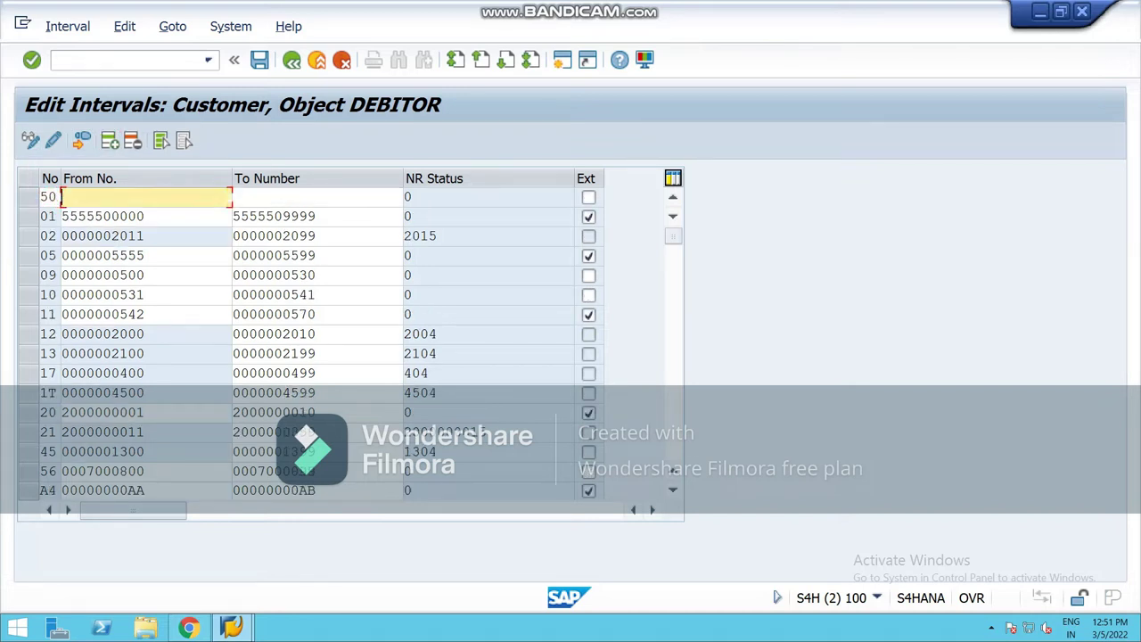
type("200")
key("Down")
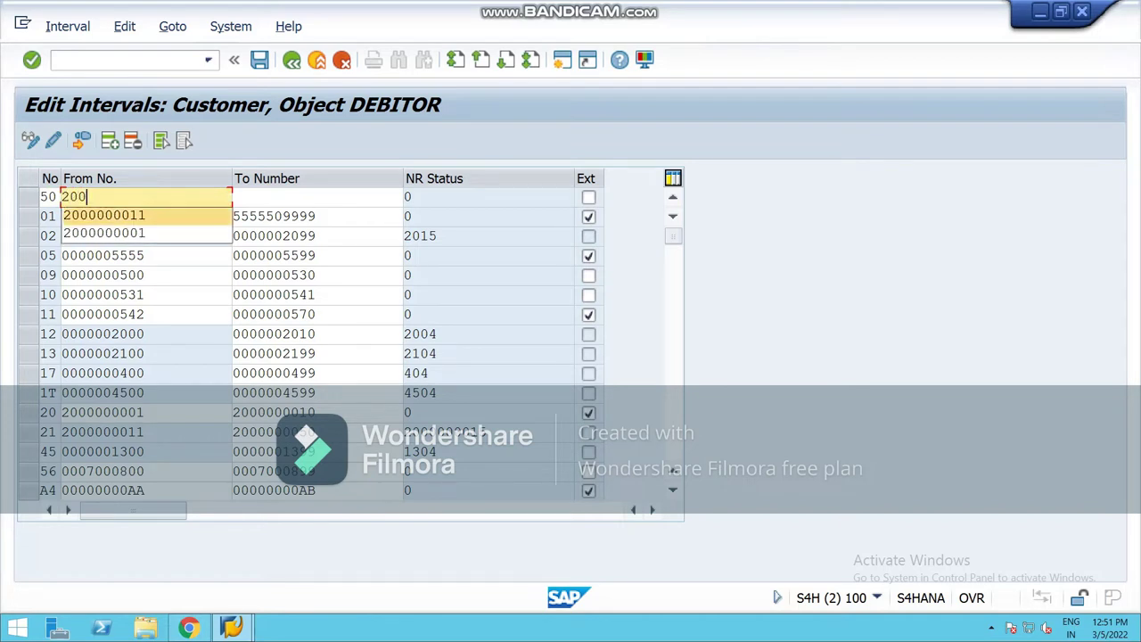
key("Return")
key("BackSpace")
key("BackSpace")
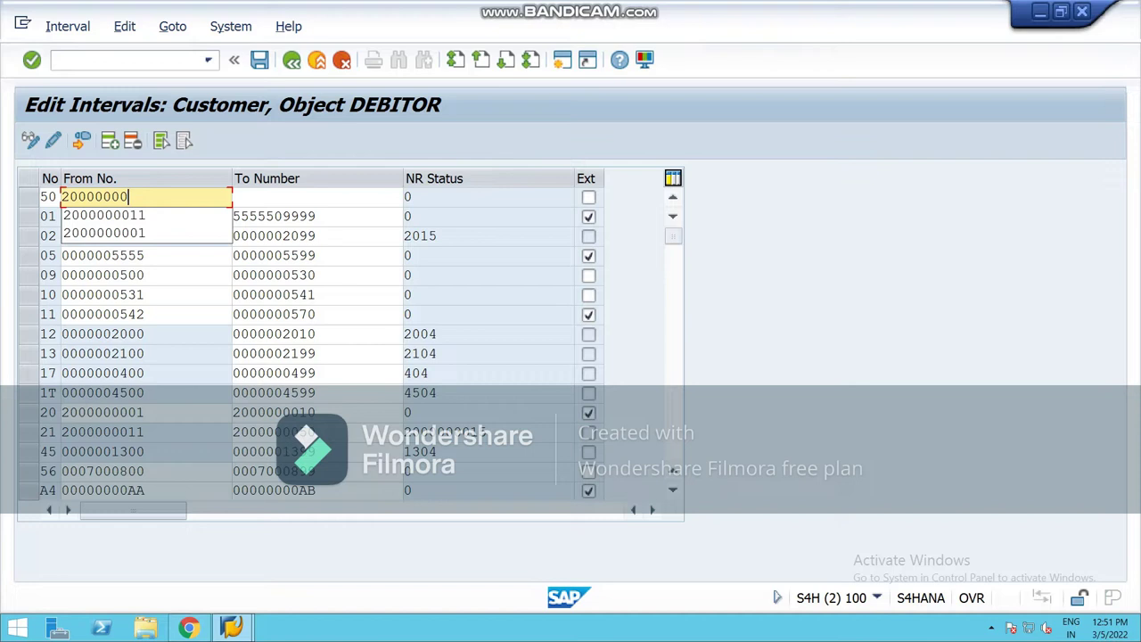
type("51")
left_click(233, 197)
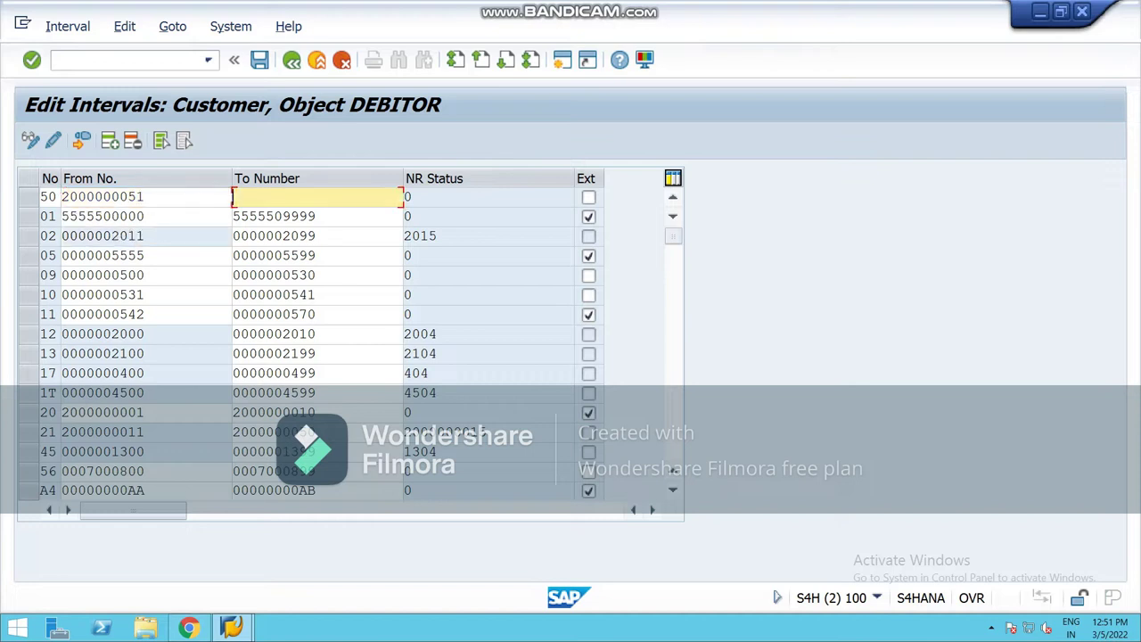
type("2000")
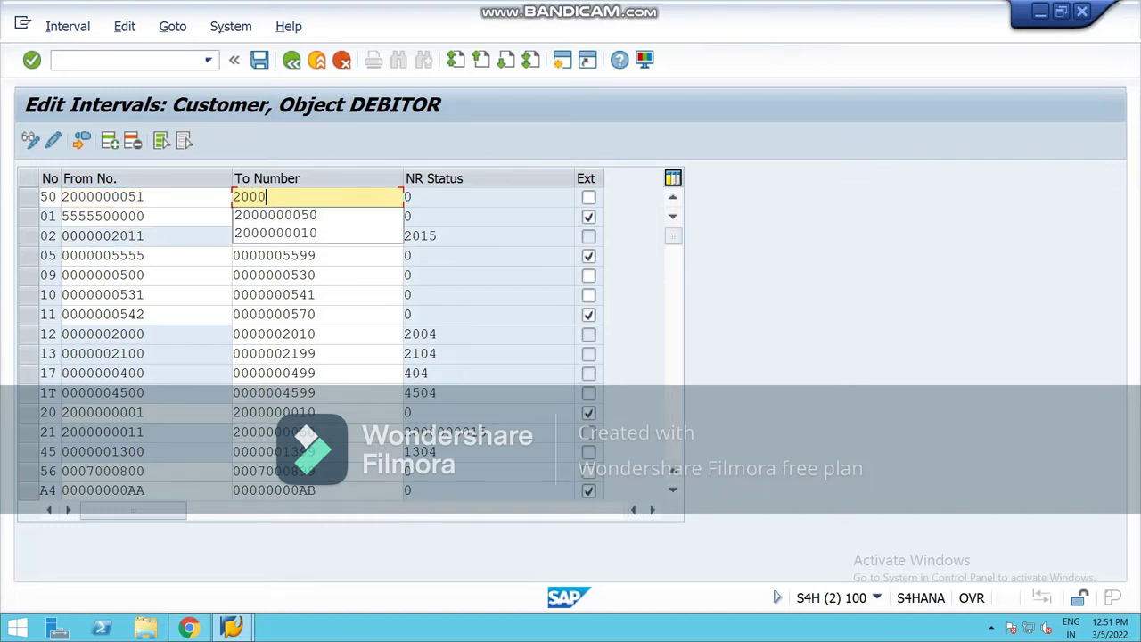
key("Down")
key("Return")
key("BackSpace")
type("60")
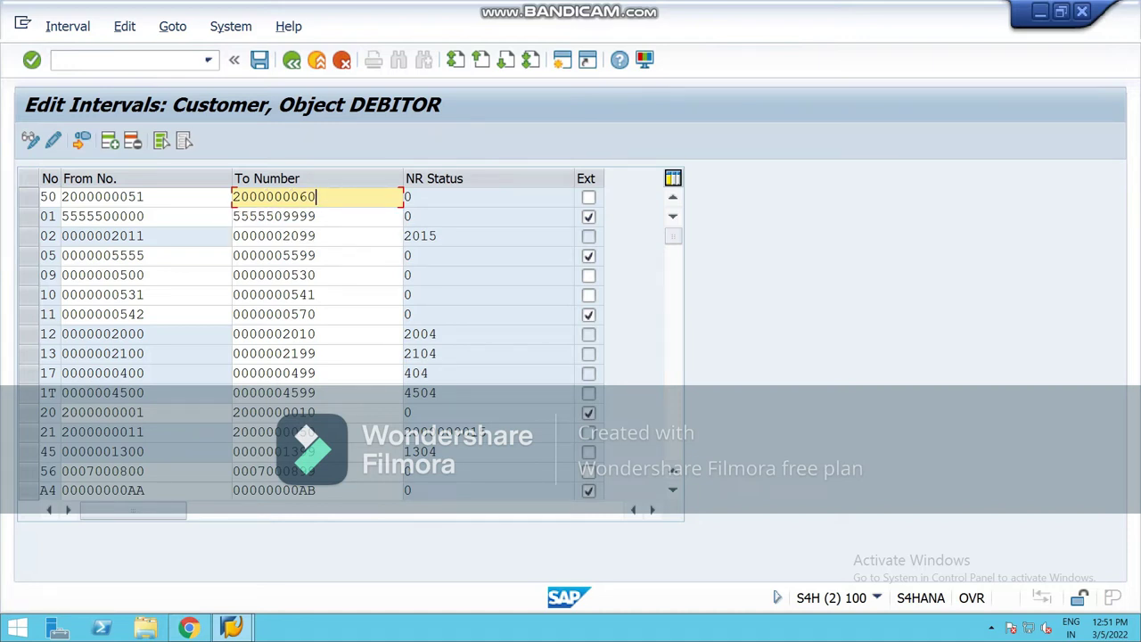
left_click(408, 196)
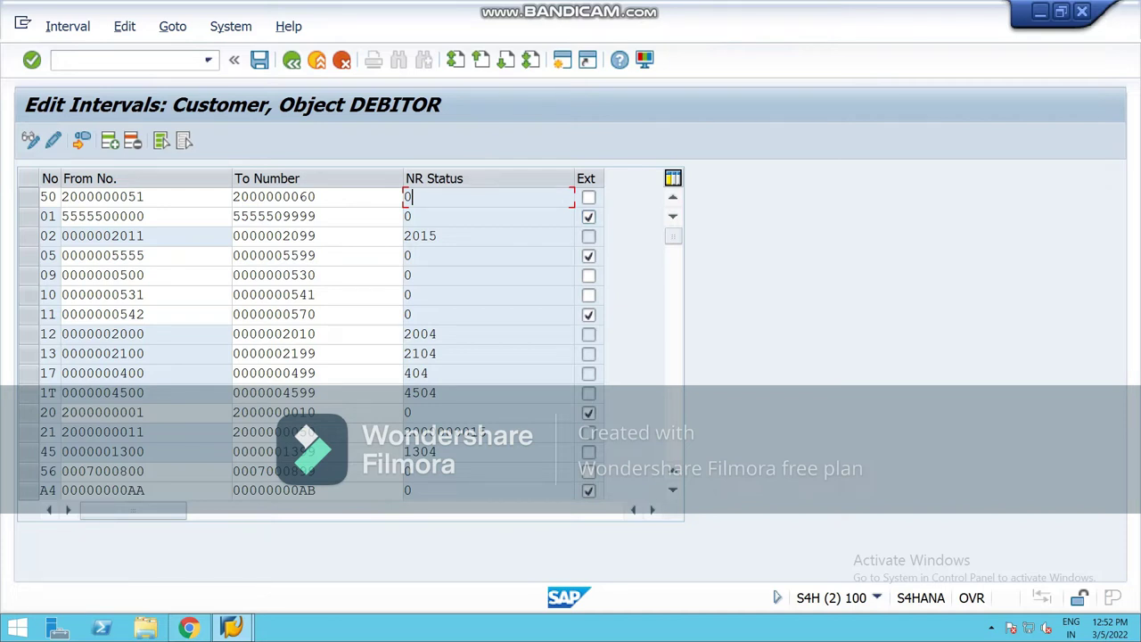
Step: Save interval 50, confirm the transport notice, and check its row in the list
key("ctrl+s")
key("Return")
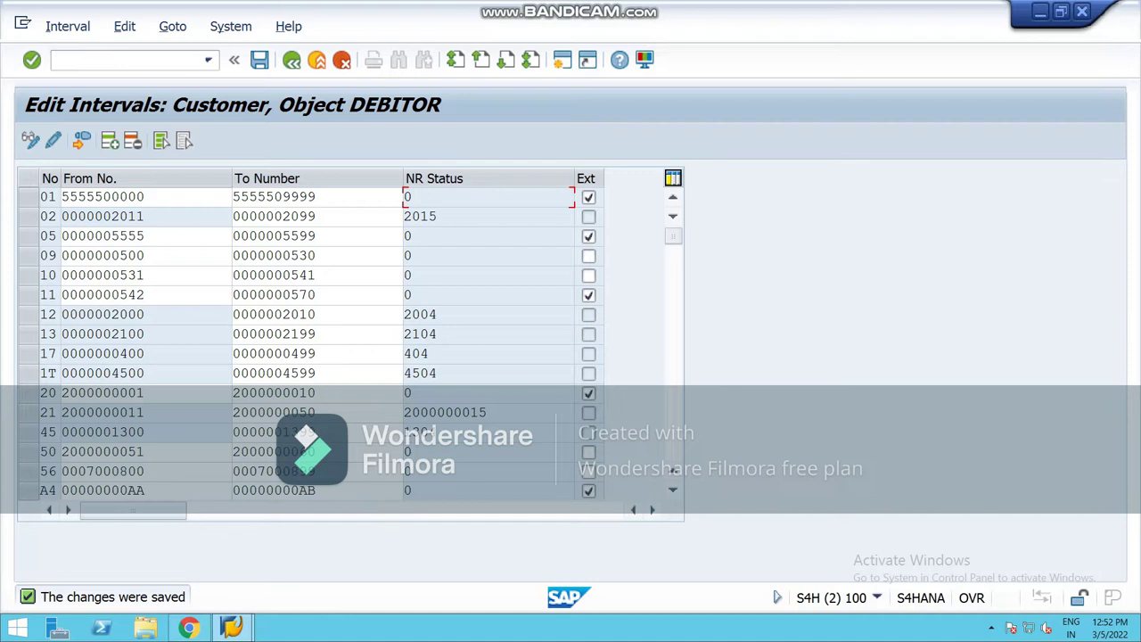
left_click(29, 451)
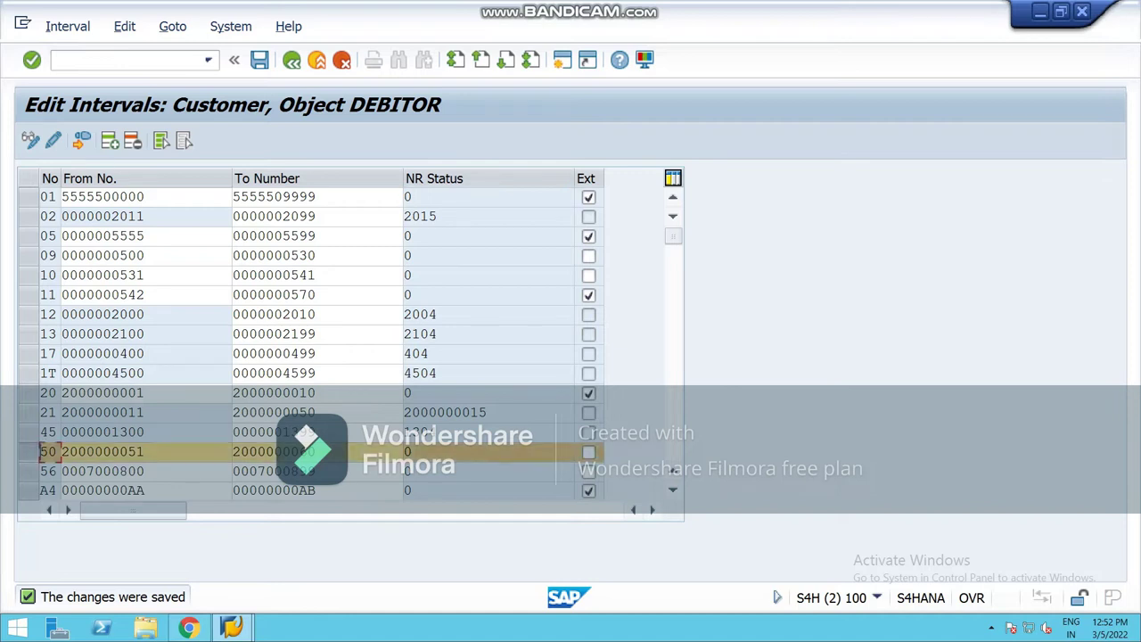
left_click(29, 451)
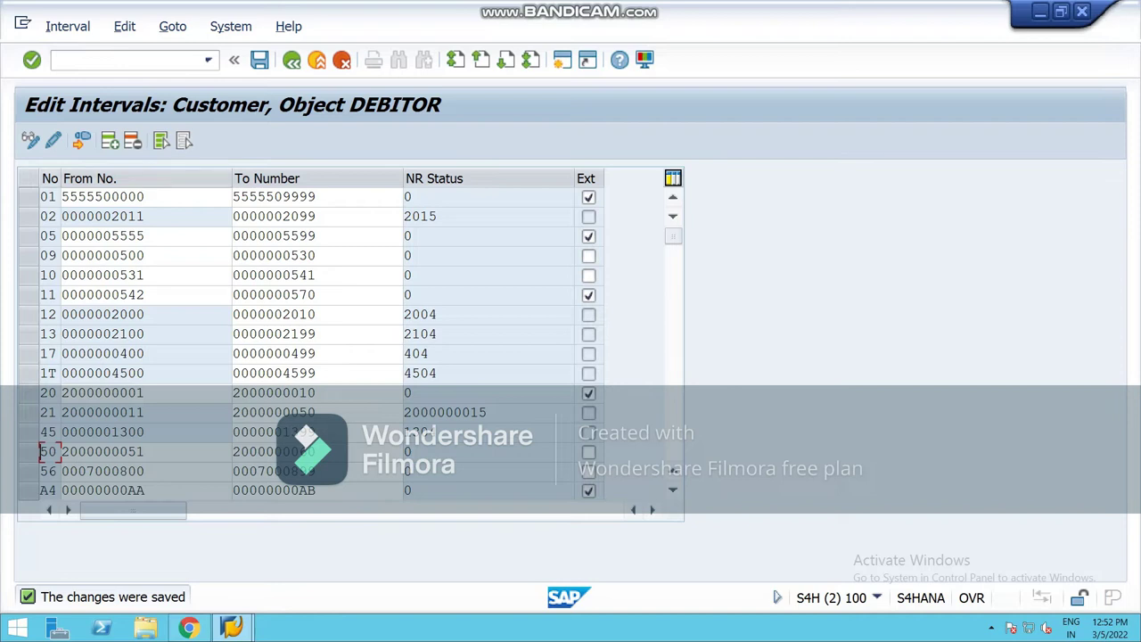
Step: Insert a blank interval row in the DEBITOR customer number ranges
left_click(109, 140)
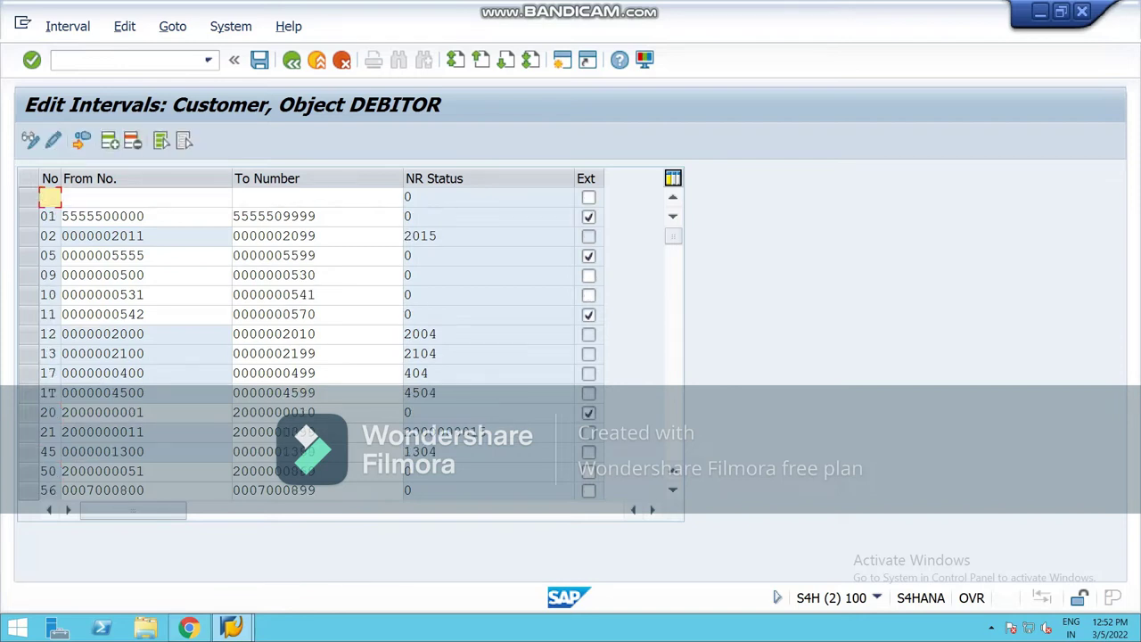
type("51")
left_click(89, 196)
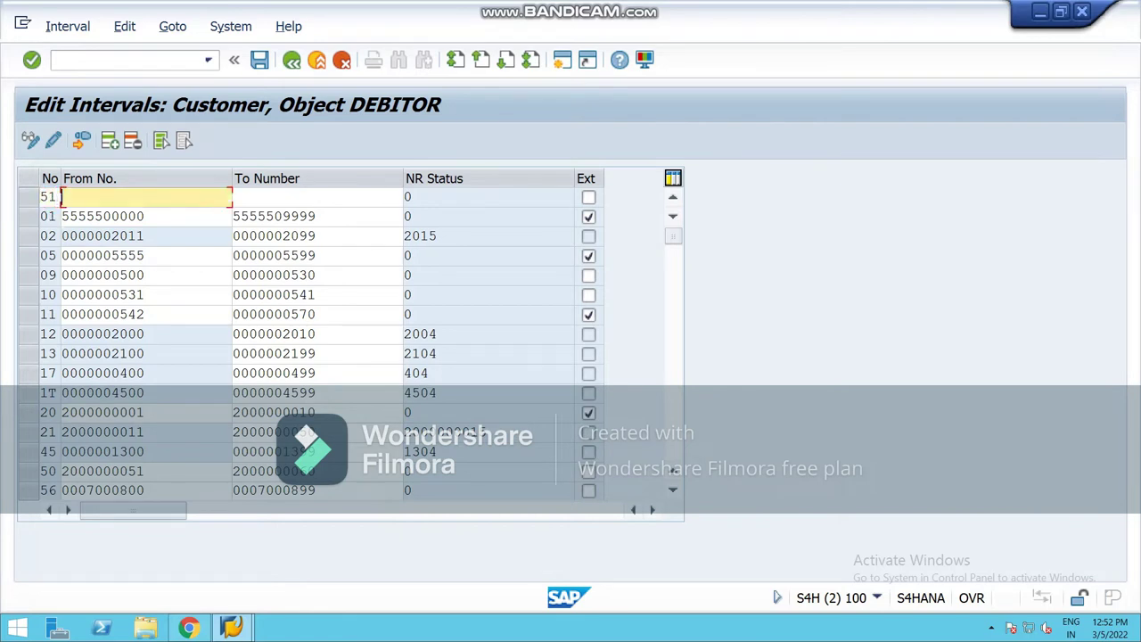
type("2")
key("Down")
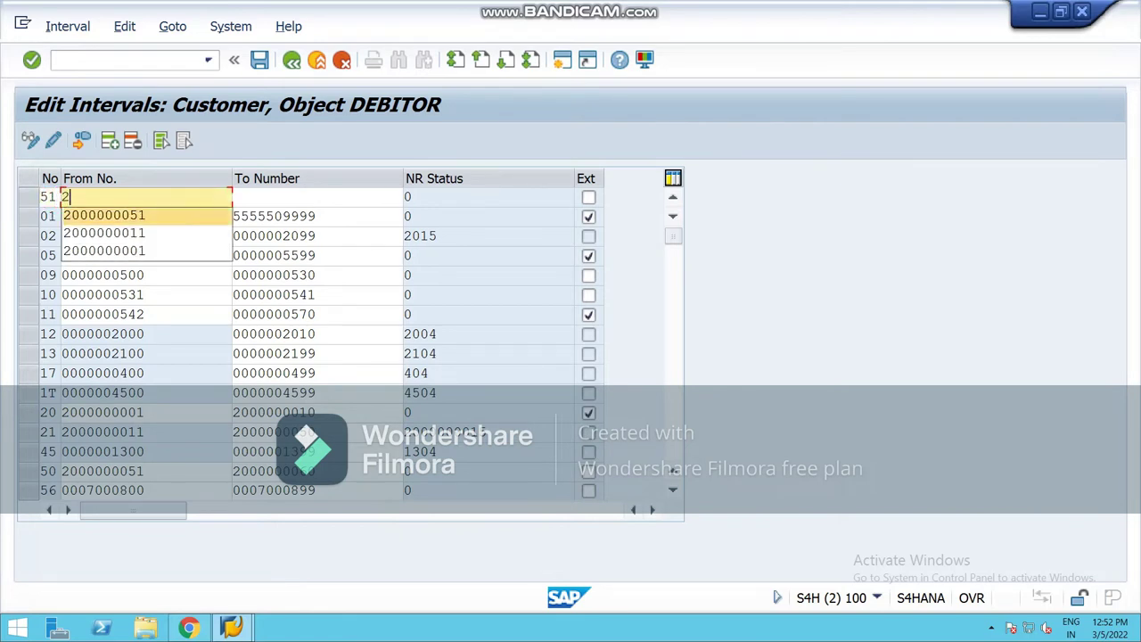
key("Return")
key("BackSpace")
key("BackSpace")
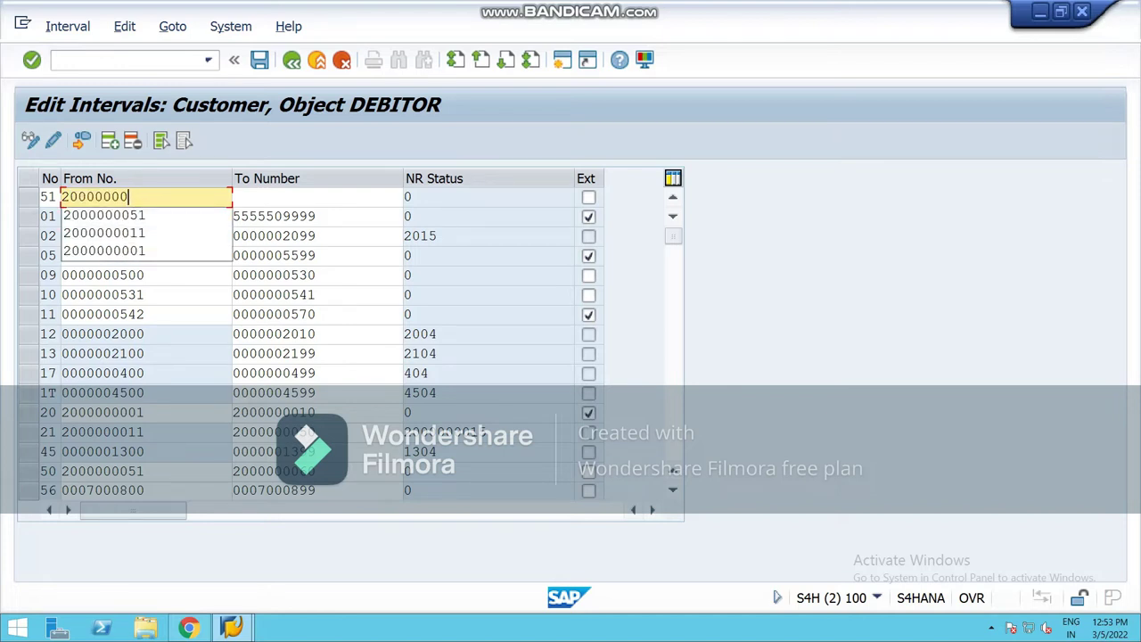
type("61")
key("Tab")
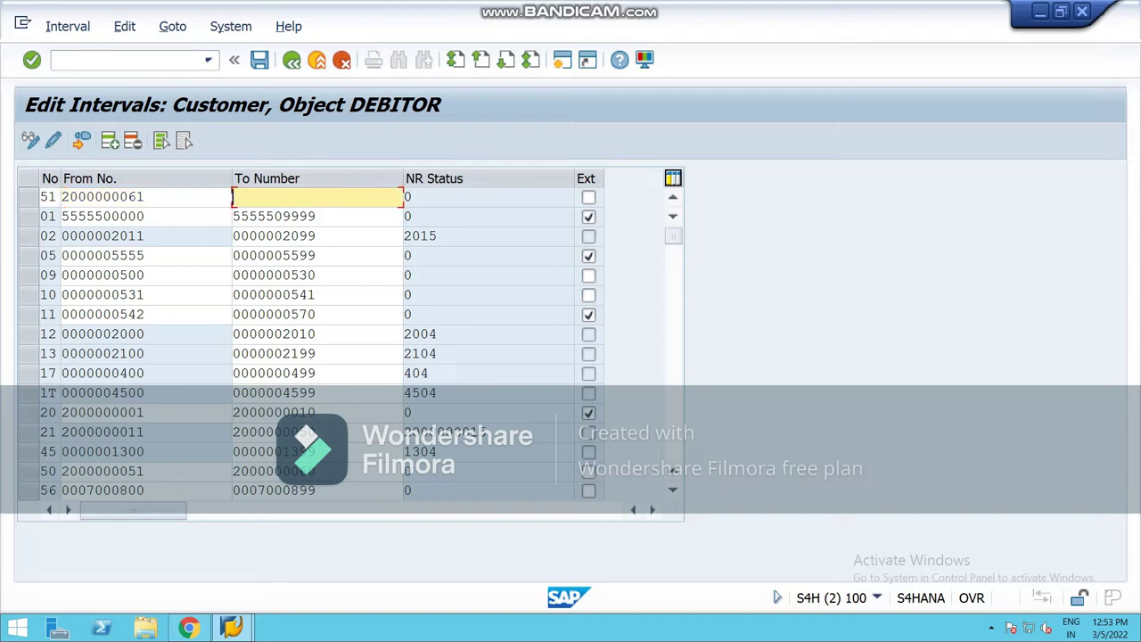
type("20")
key("Down")
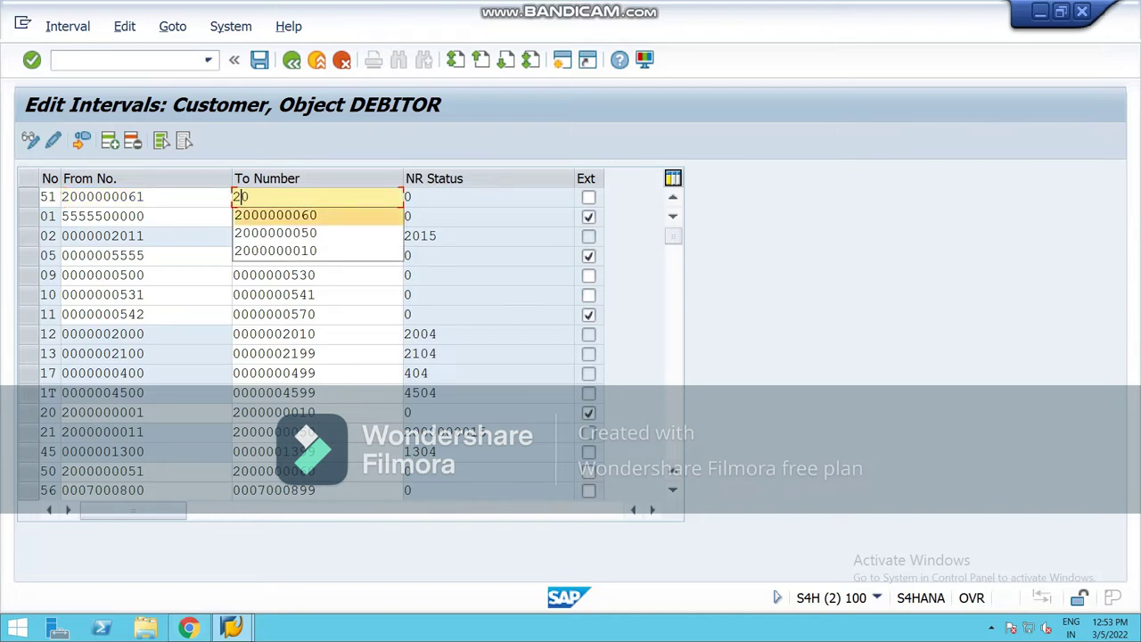
key("Down")
key("Return")
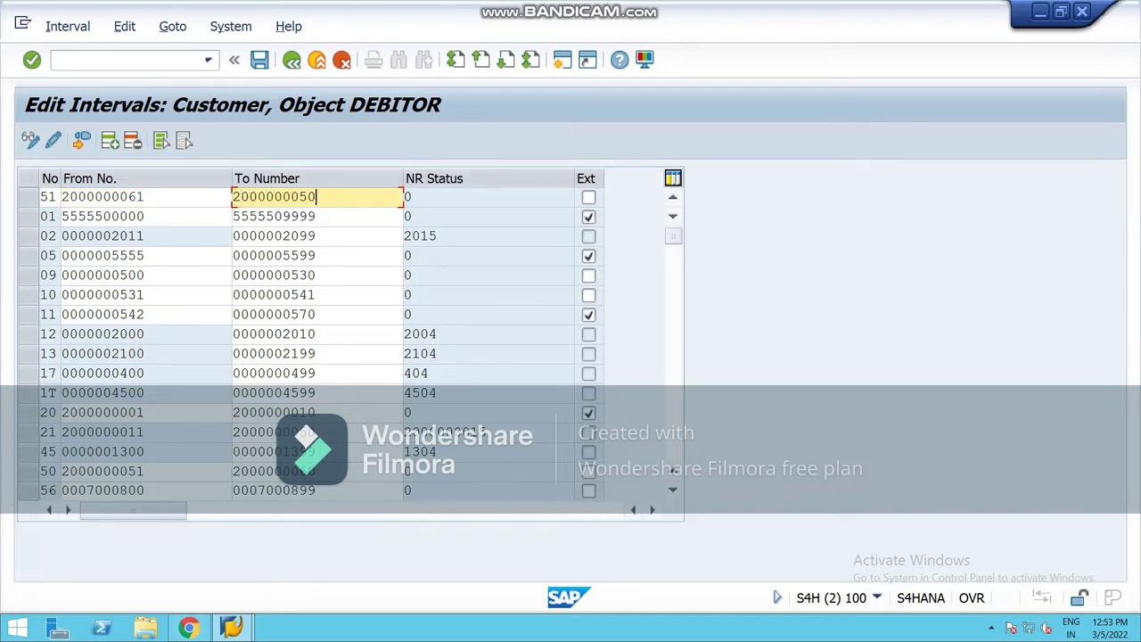
key("BackSpace")
key("BackSpace")
type("70")
left_click(294, 235)
key("ctrl+s")
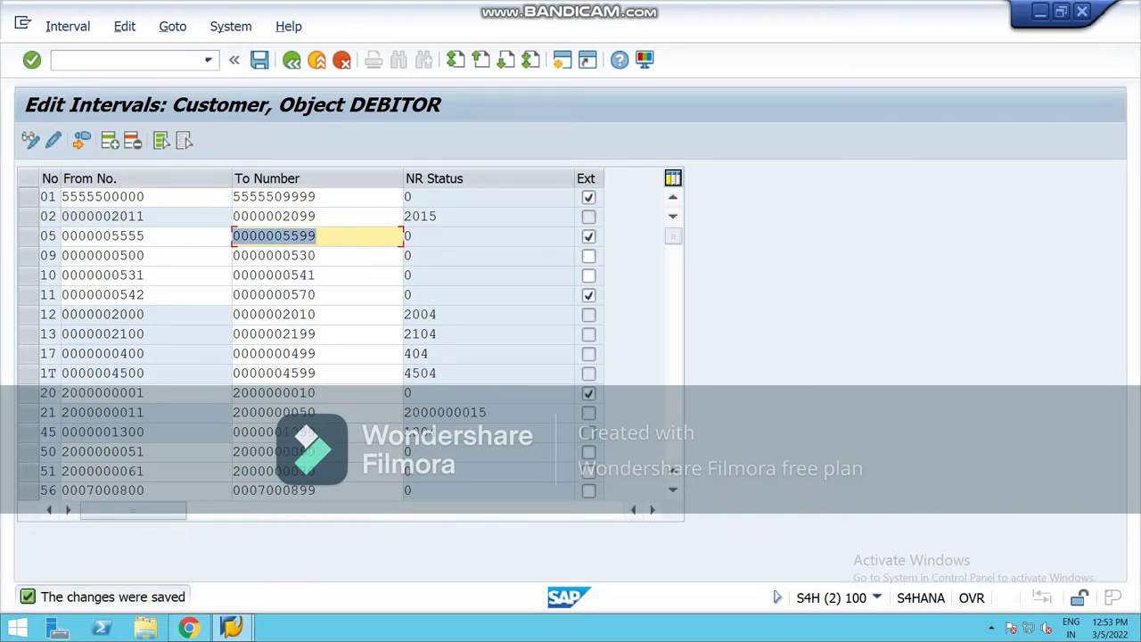
left_click(109, 140)
type("52")
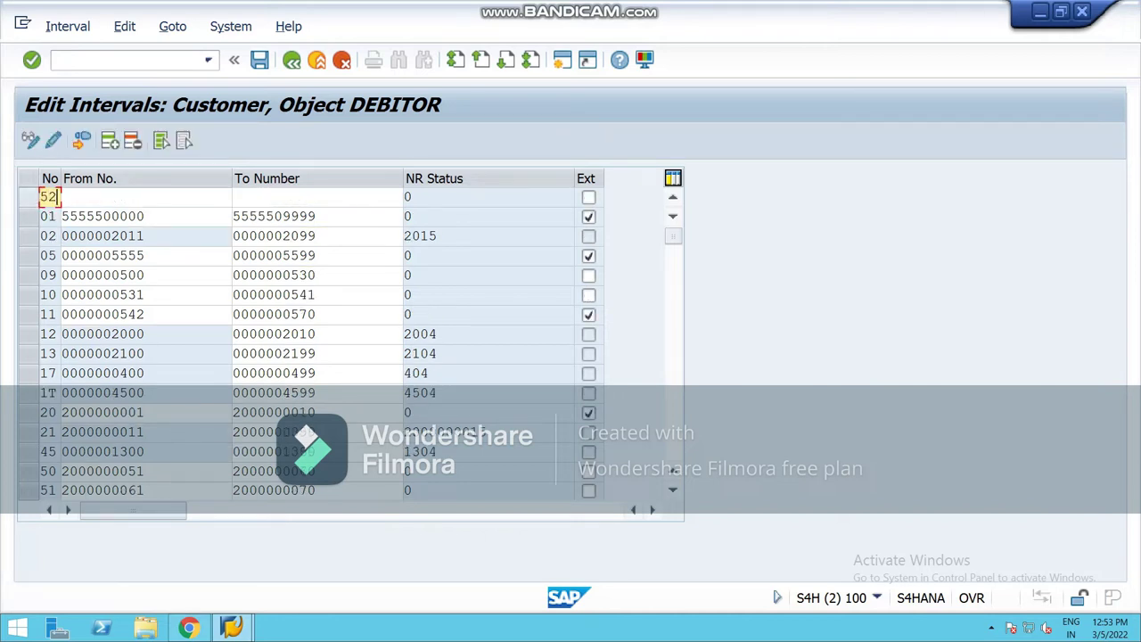
left_click(62, 197)
type("5")
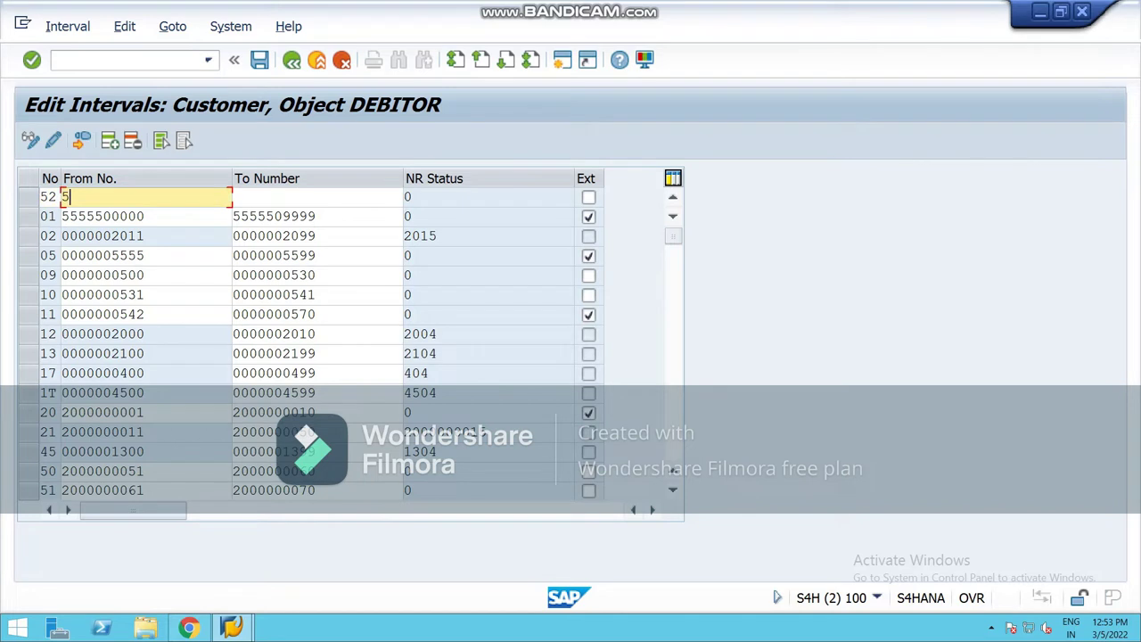
key("BackSpace")
type("20")
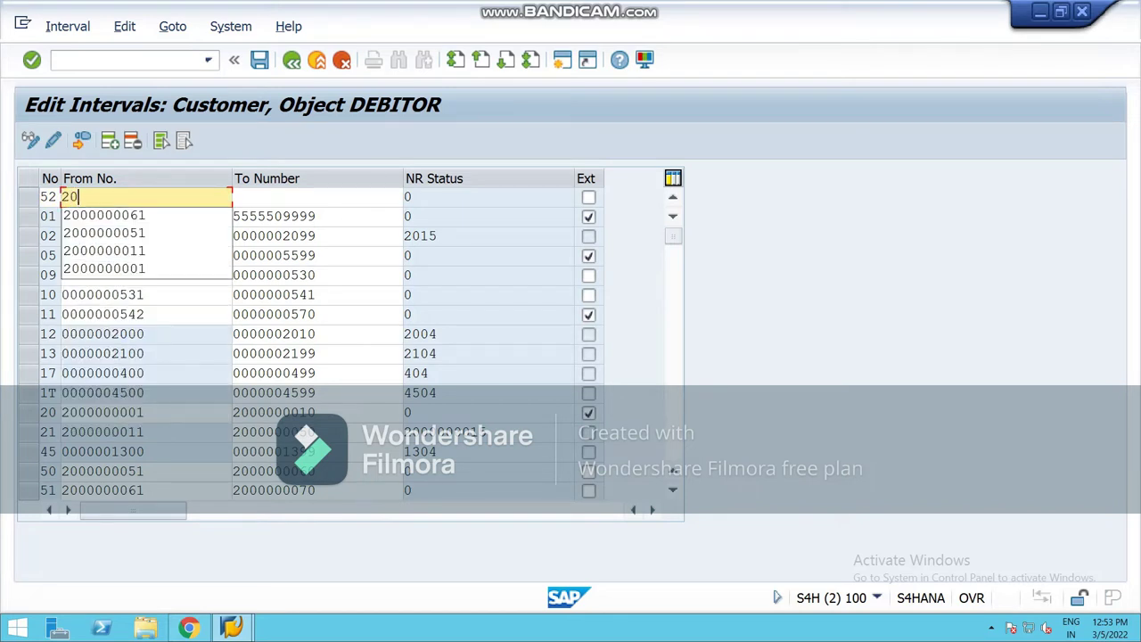
key("Down")
key("Return")
key("BackSpace")
key("BackSpace")
type("71")
left_click(233, 196)
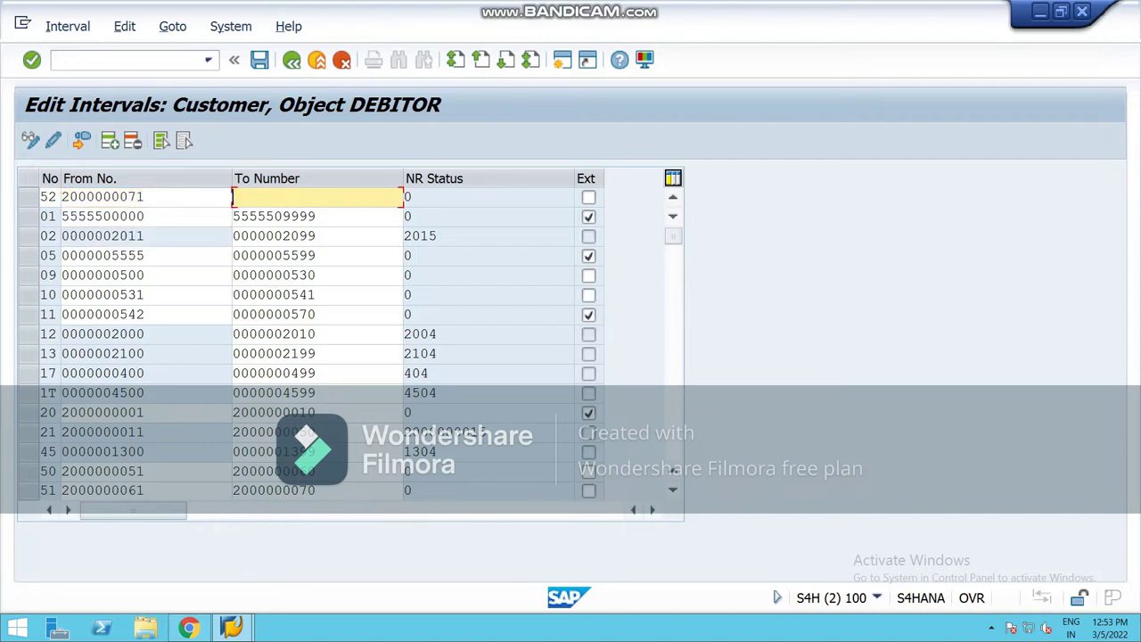
type("2000000070")
key("BackSpace")
key("BackSpace")
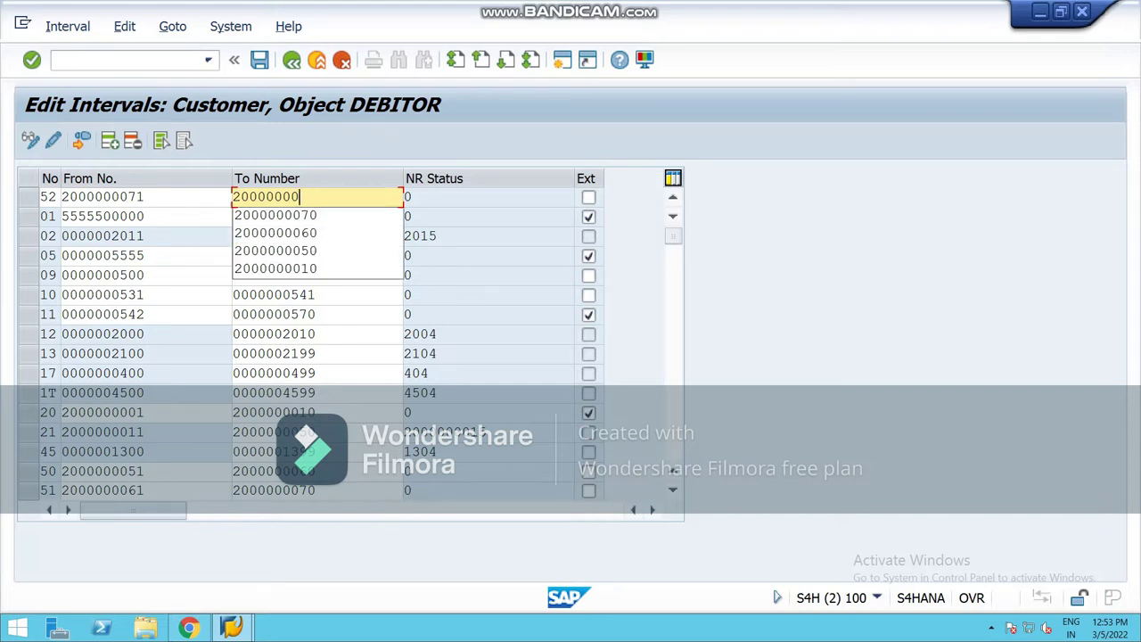
type("80")
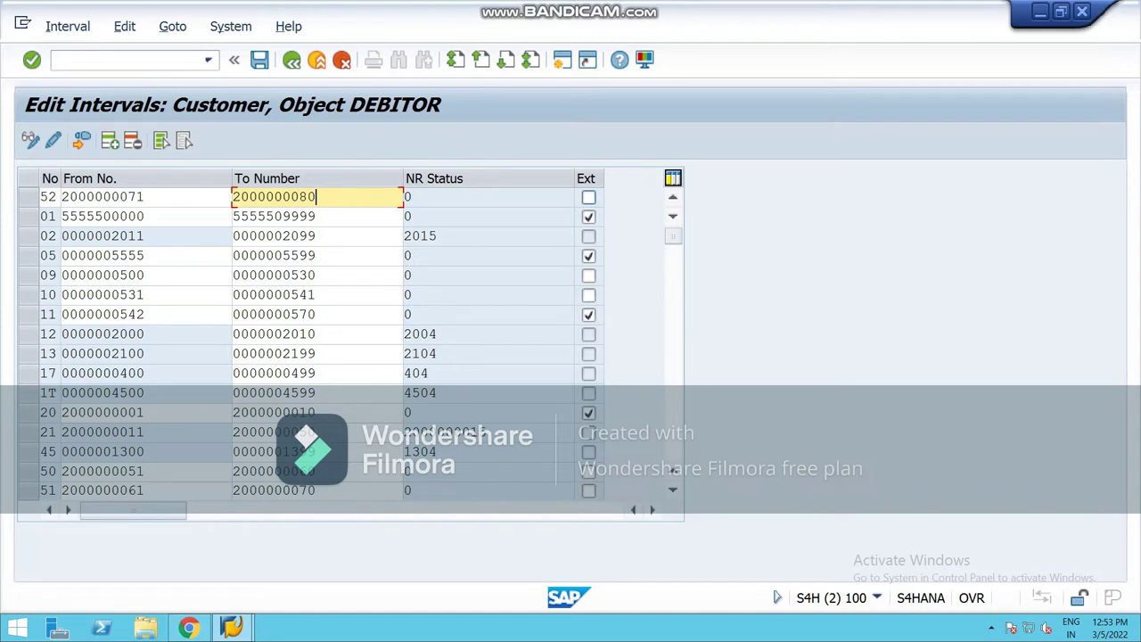
left_click(588, 197)
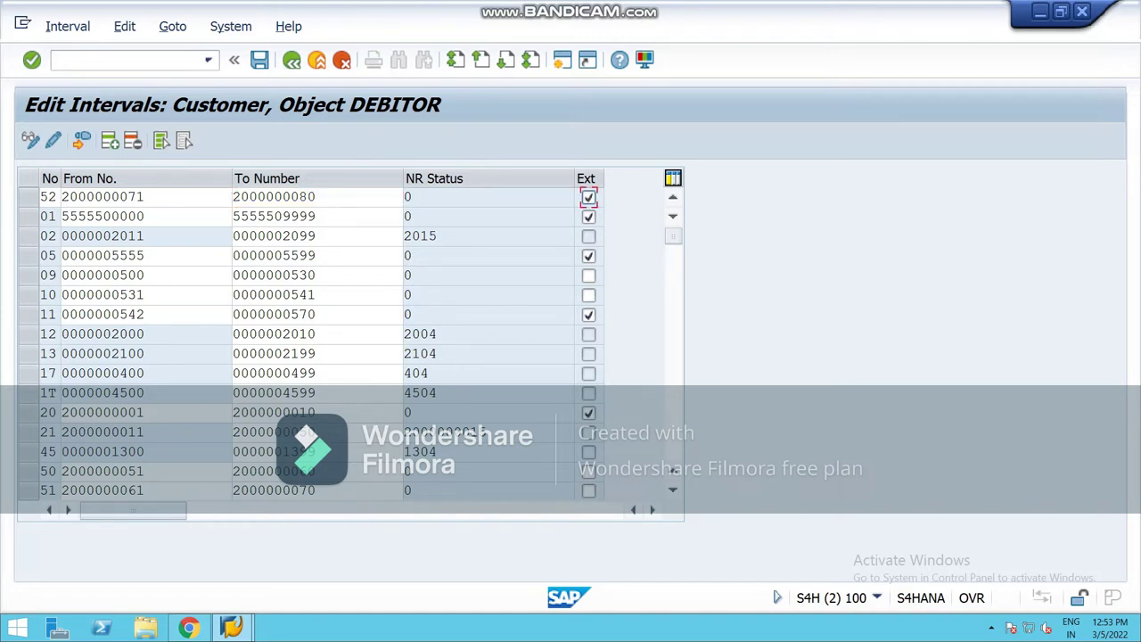
key("ctrl+s")
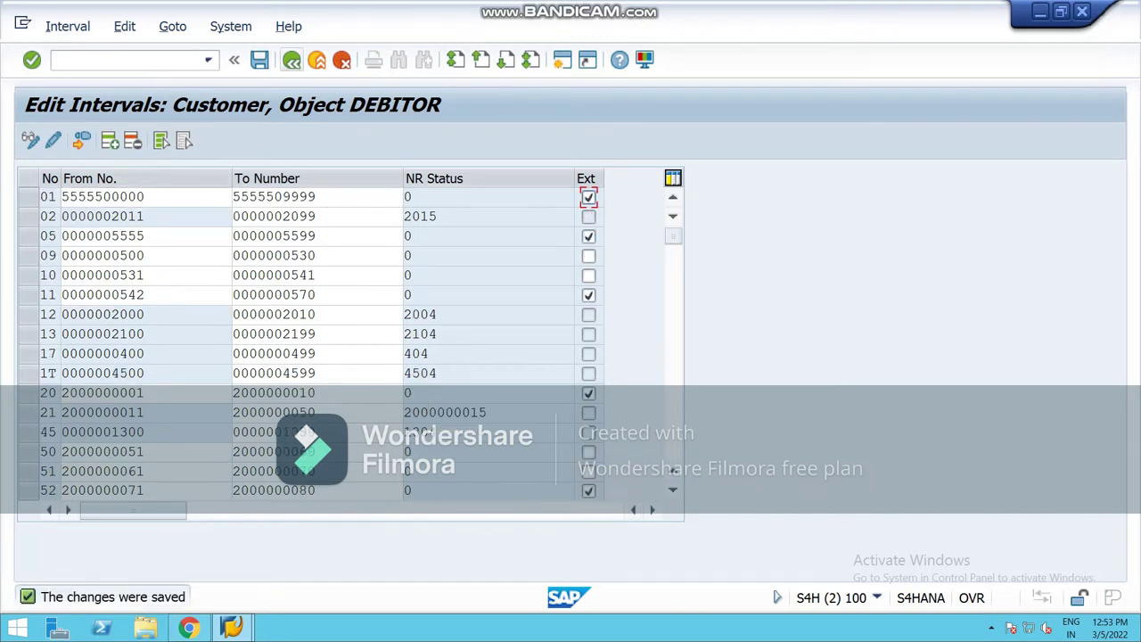
left_click(292, 59)
Step: In Assign Number Ranges to Customer Account Groups, give group NCRC number range 50
key("F3")
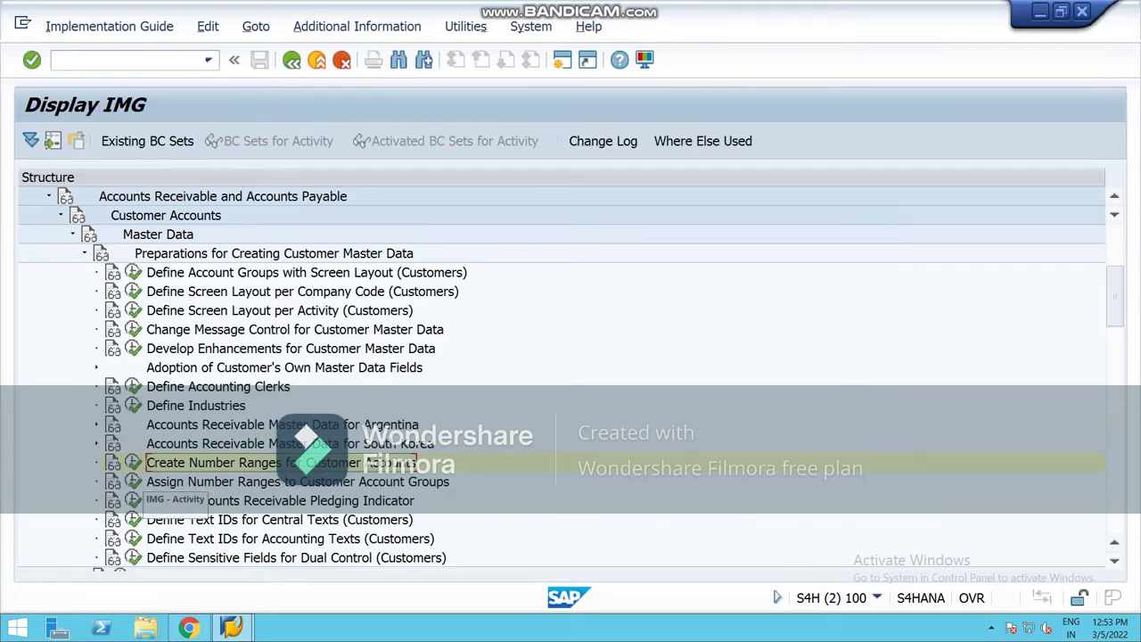
left_click(132, 482)
left_click(263, 560)
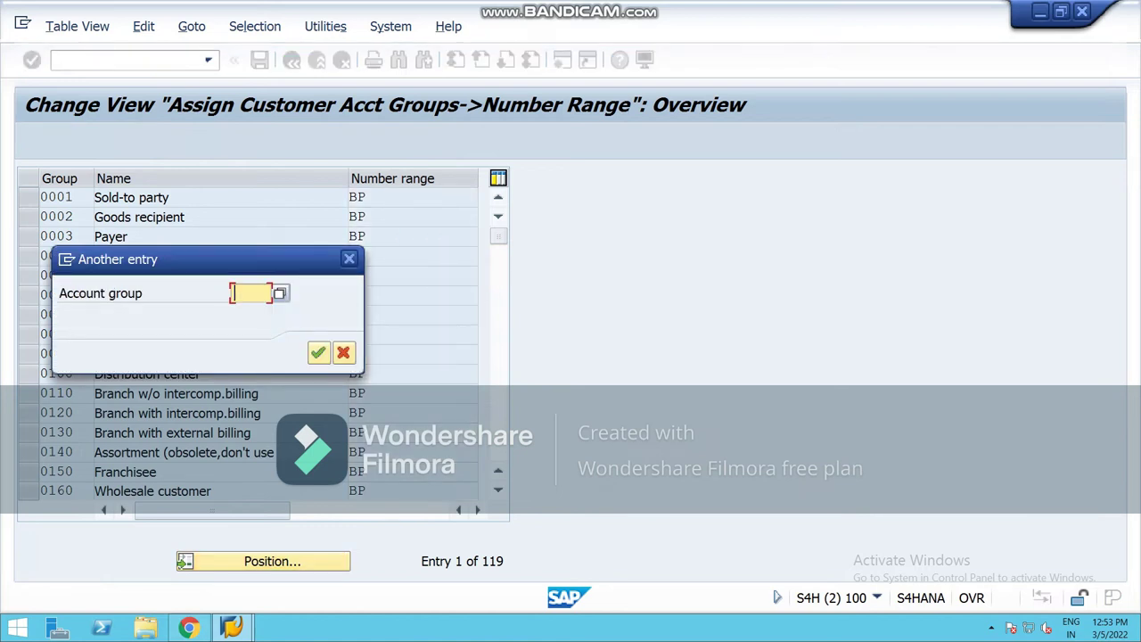
type("ncrc")
key("Return")
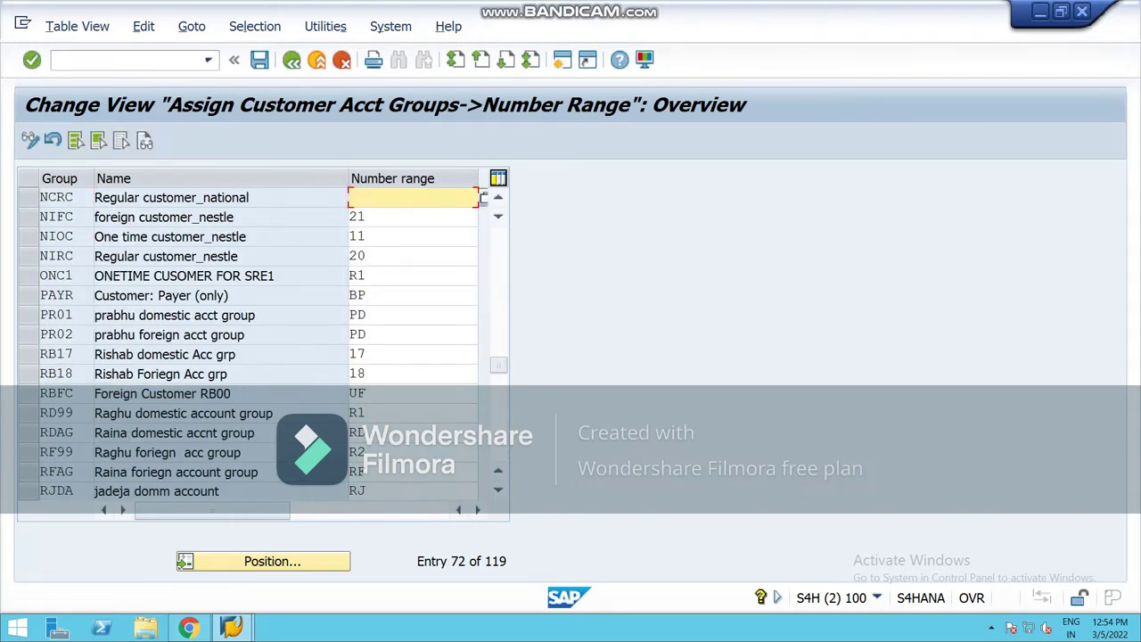
type("50")
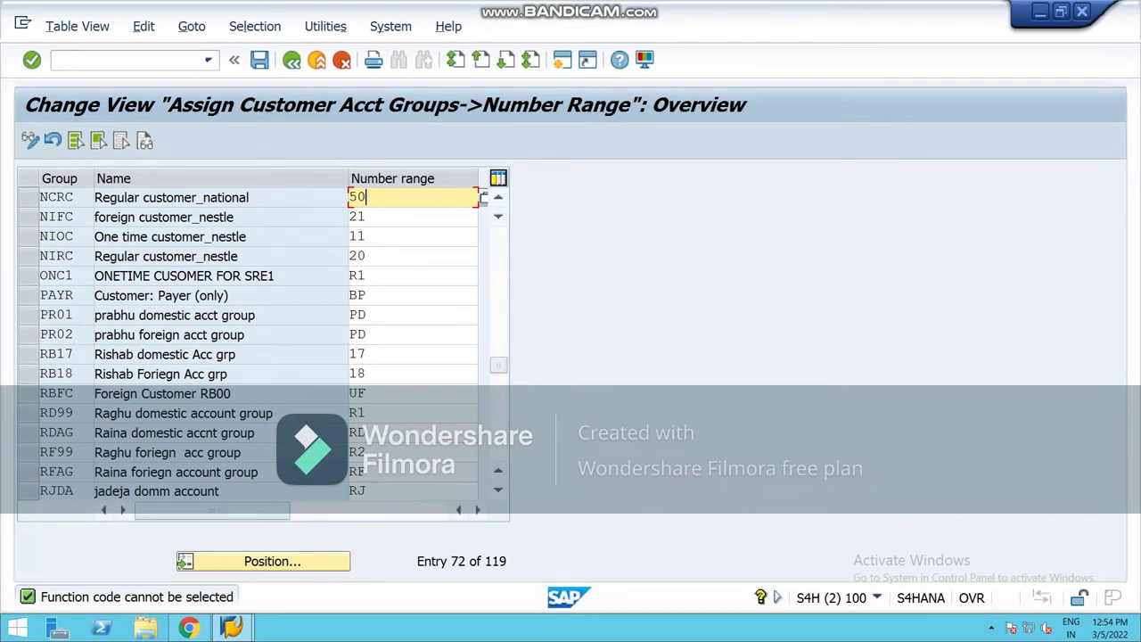
left_click(272, 560)
type("ncfc")
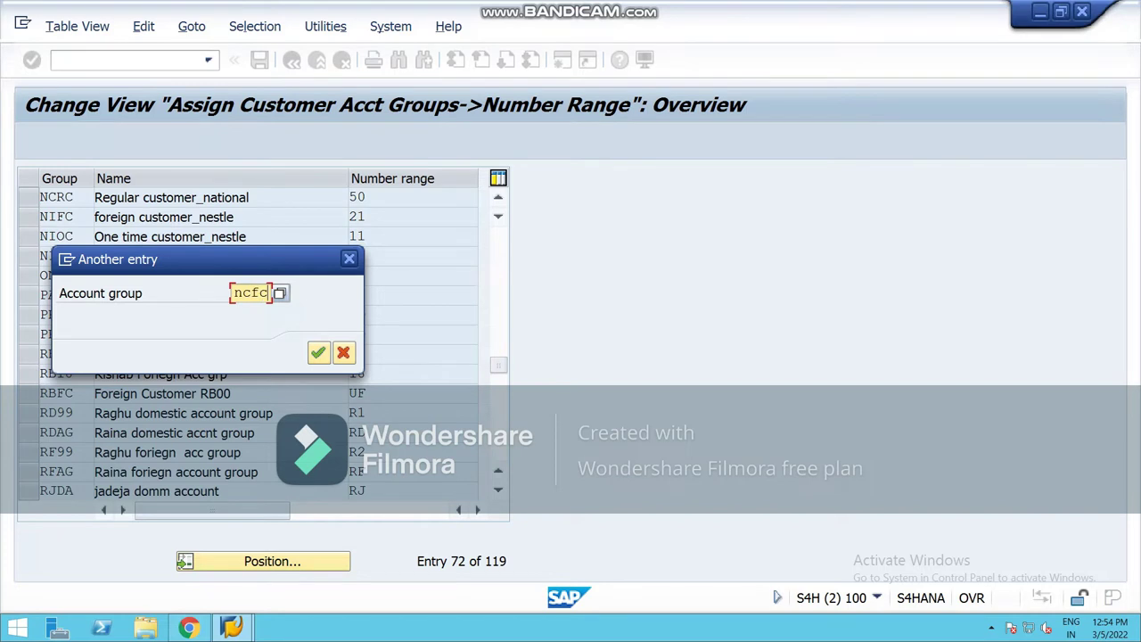
Step: Assign number range 51 to account group NCFC
key("Return")
key("BackSpace")
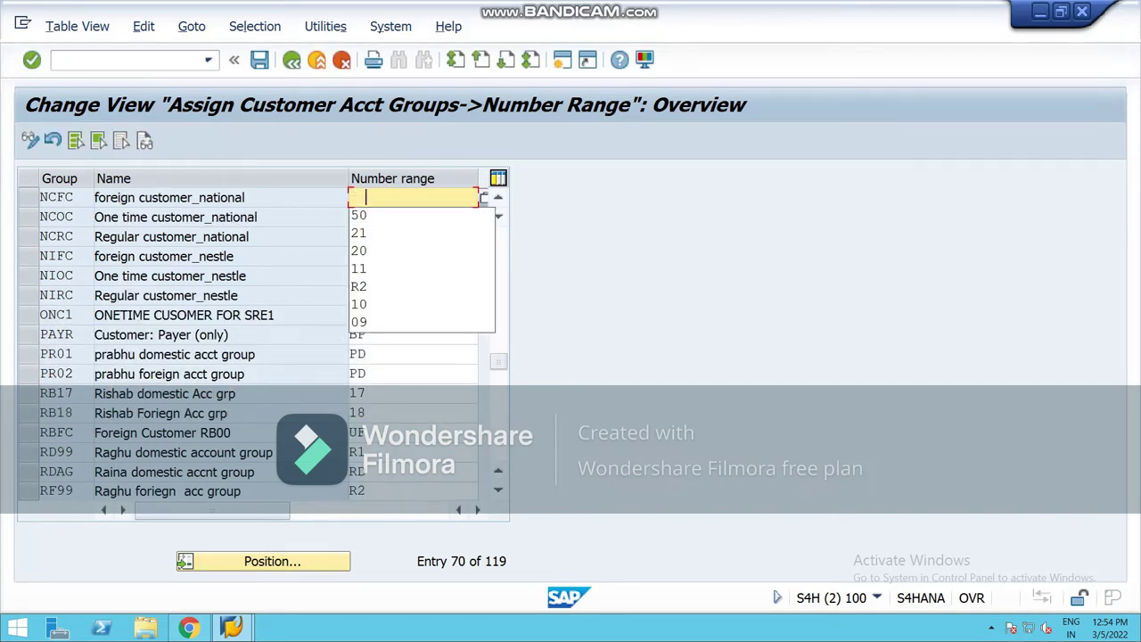
key("Down")
key("Down")
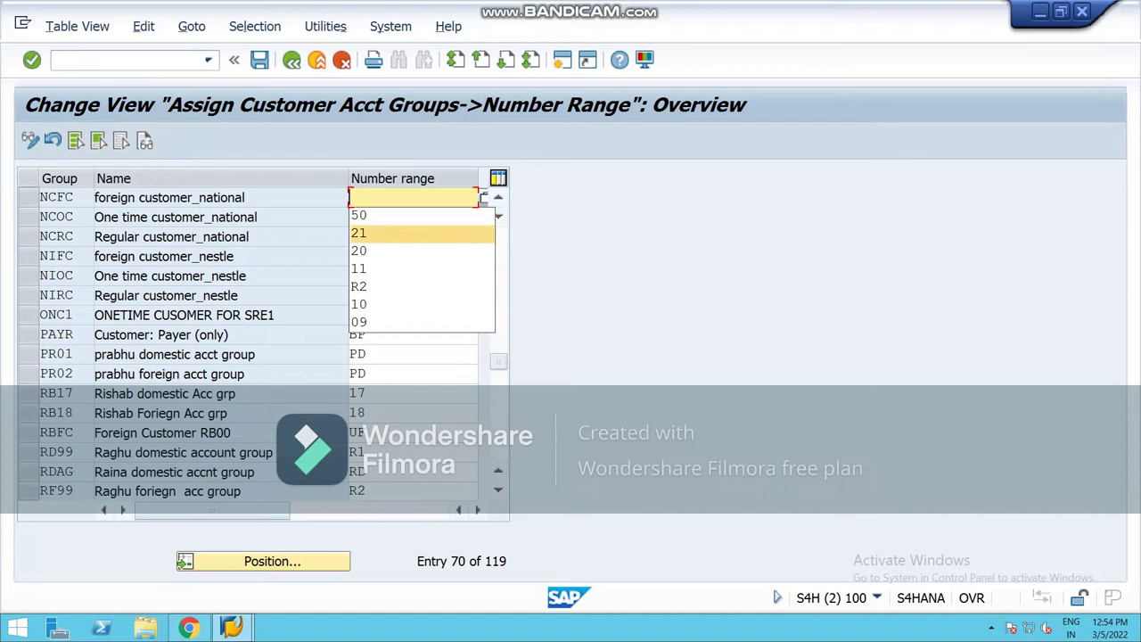
key("Escape")
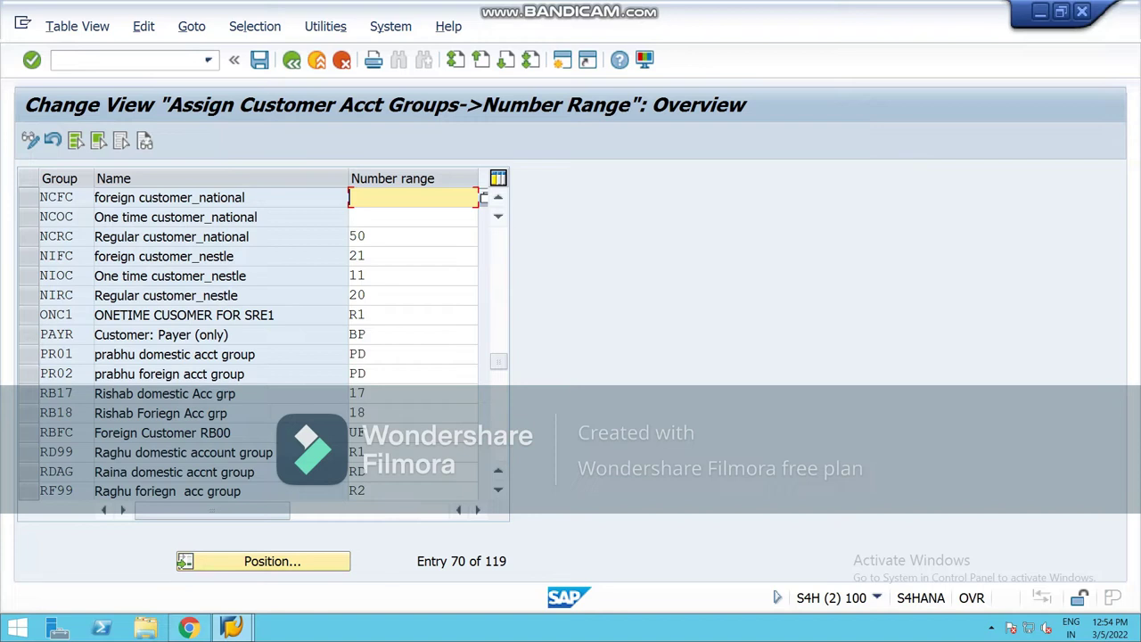
type("51")
left_click(366, 235)
Step: Assign number range 52 to account group NCOC, picking it from the number range list
left_click(353, 217)
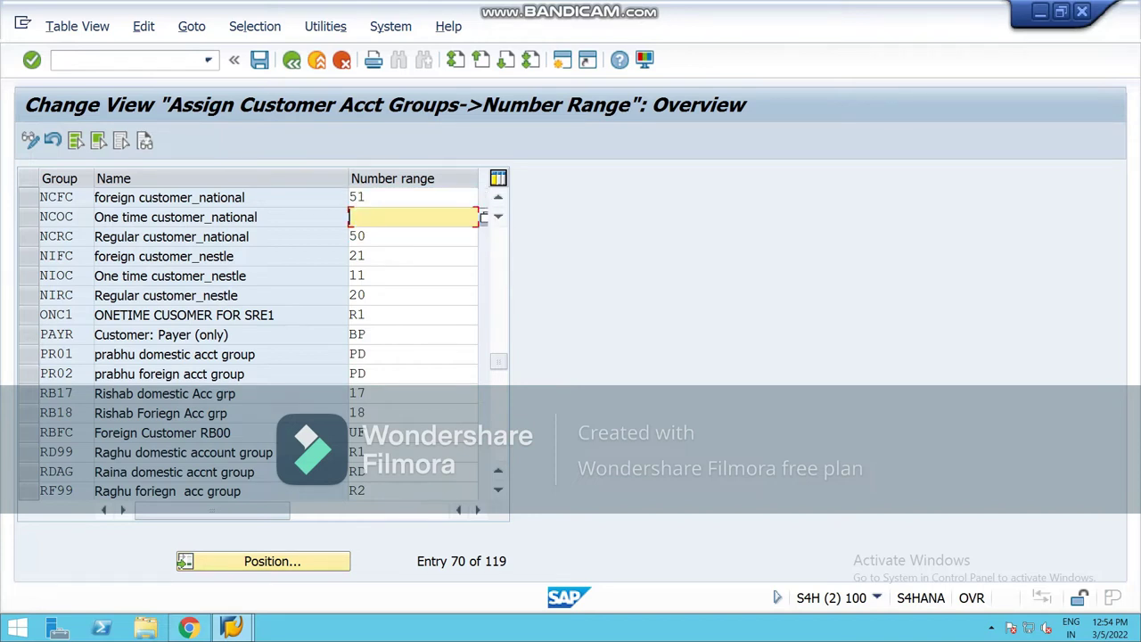
type("52")
left_click(480, 256)
left_click(480, 216)
left_click(482, 217)
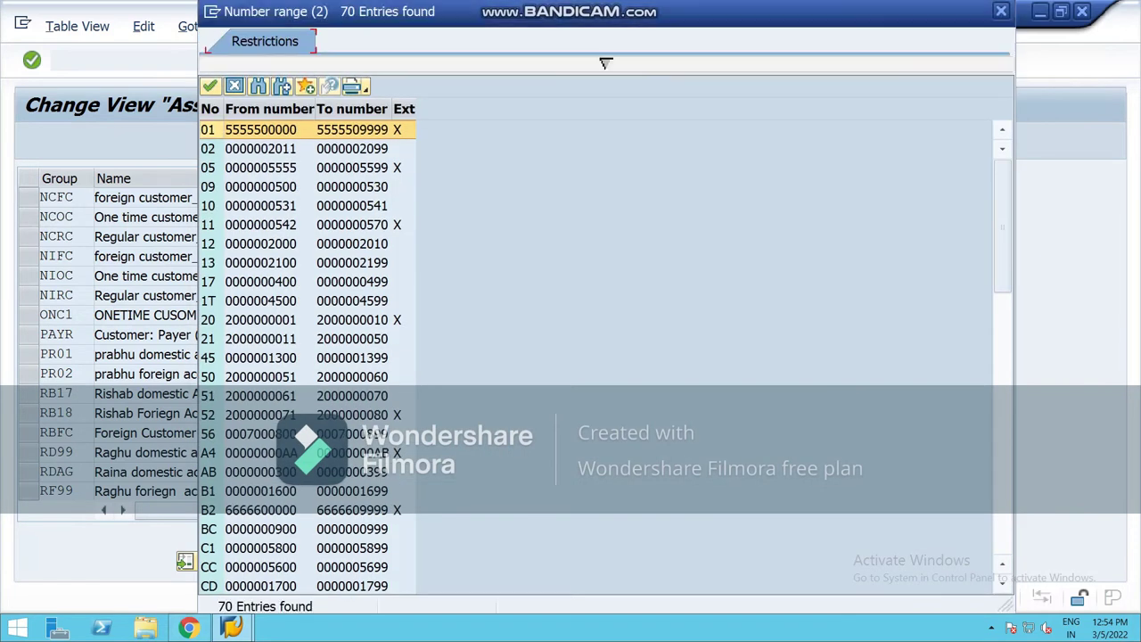
scroll(605, 62, "down", 8)
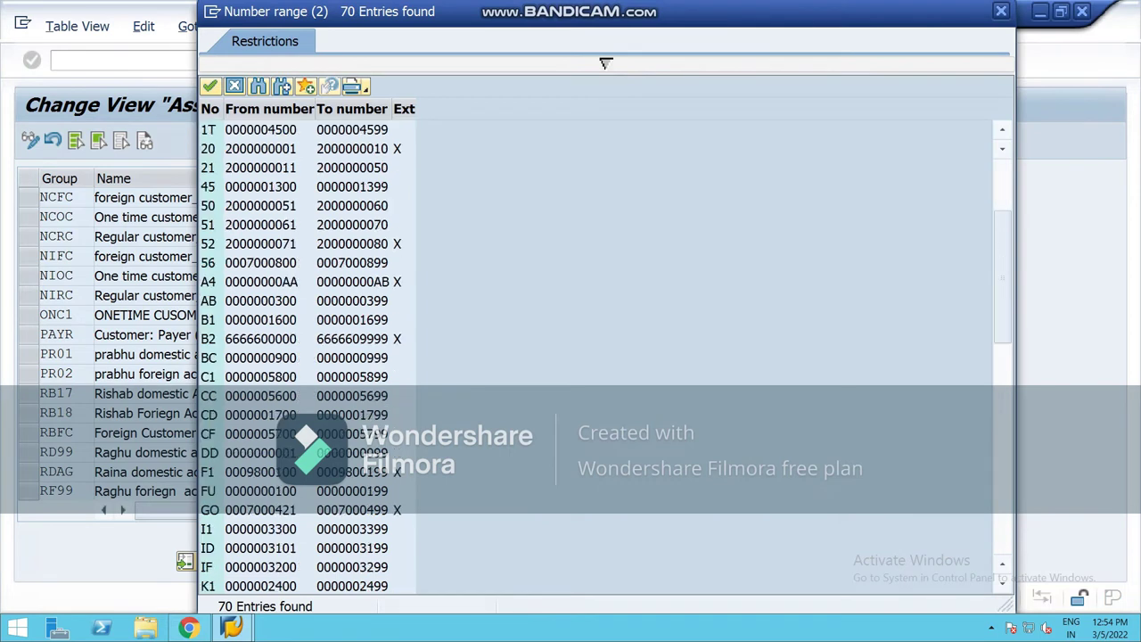
scroll(606, 63, "down", 8)
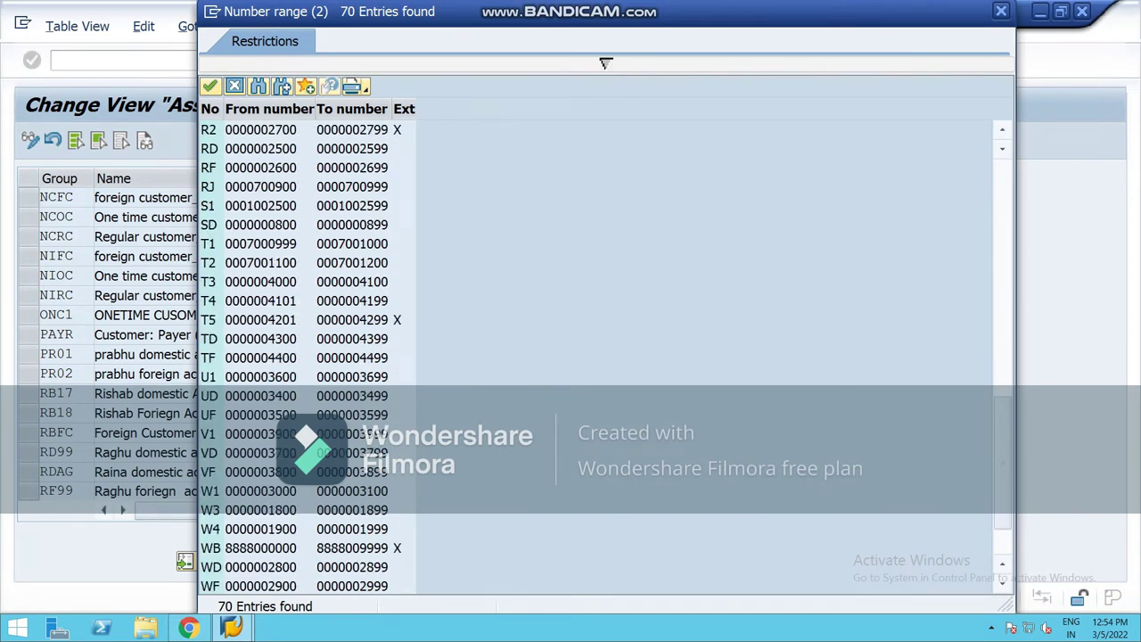
scroll(605, 63, "up", 3)
scroll(605, 62, "up", 10)
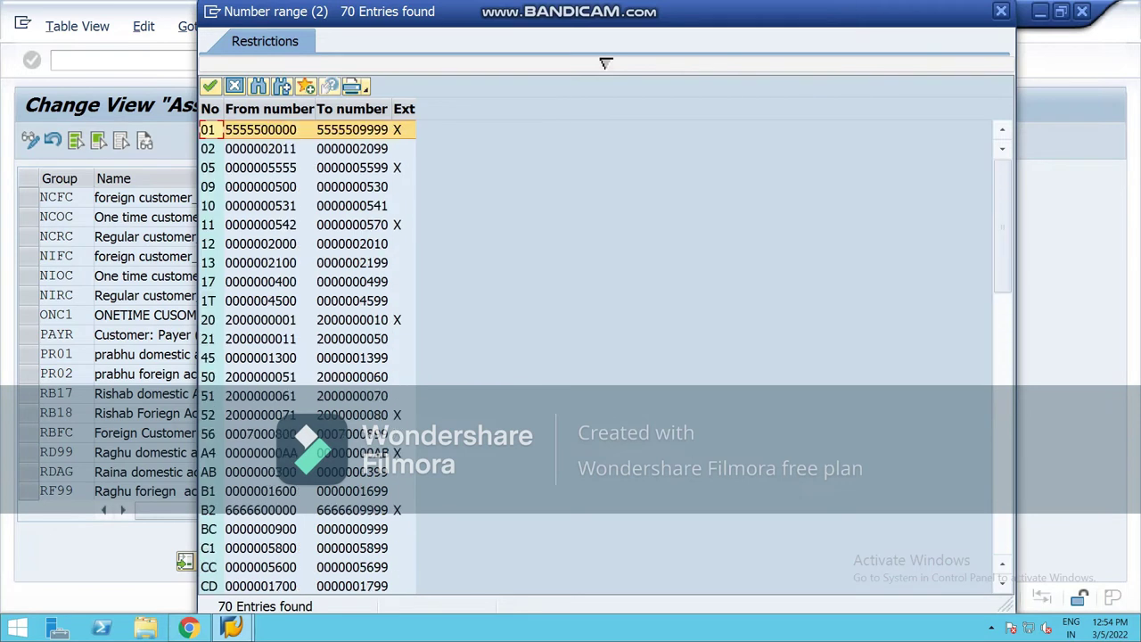
key("Down")
key("Down")
key("Down")
key("Down")
key("Down")
key("Down")
key("Down")
key("Down")
key("Down")
key("Down")
key("Down")
key("Down")
key("Down")
key("Down")
key("Down")
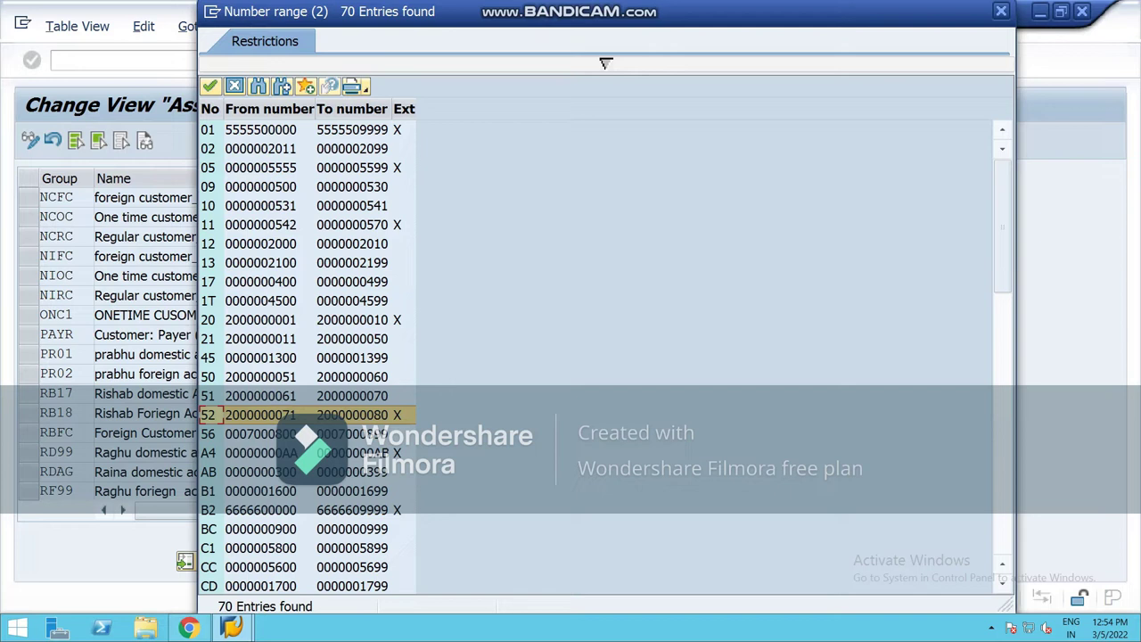
key("Return")
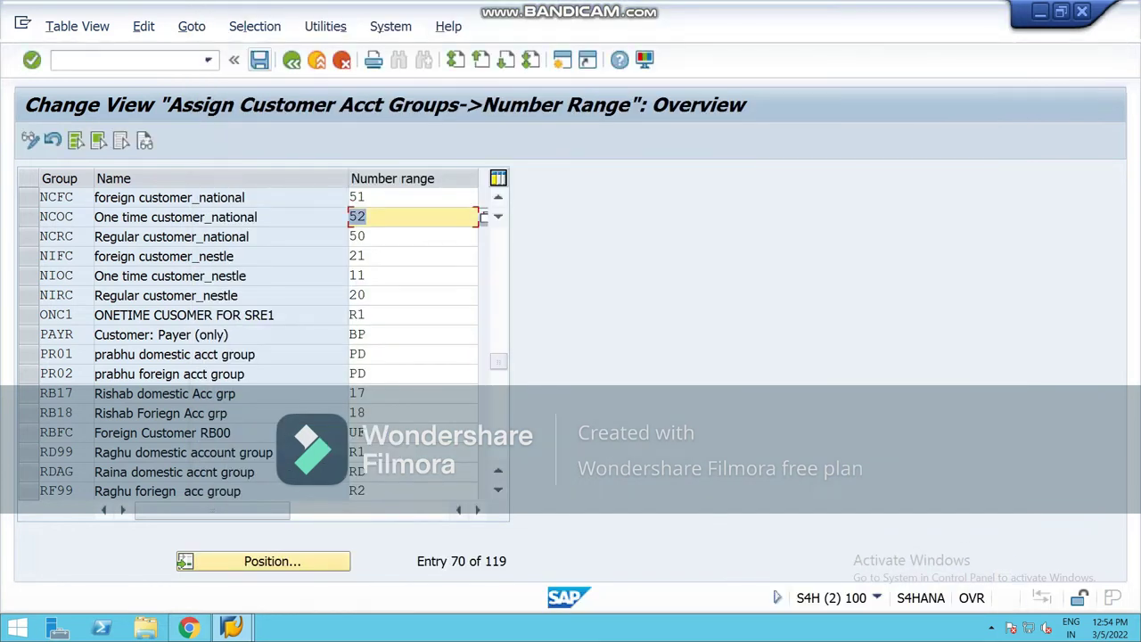
Step: Save the assignments and begin a new customizing request description
left_click(260, 60)
key("F8")
type("asssing")
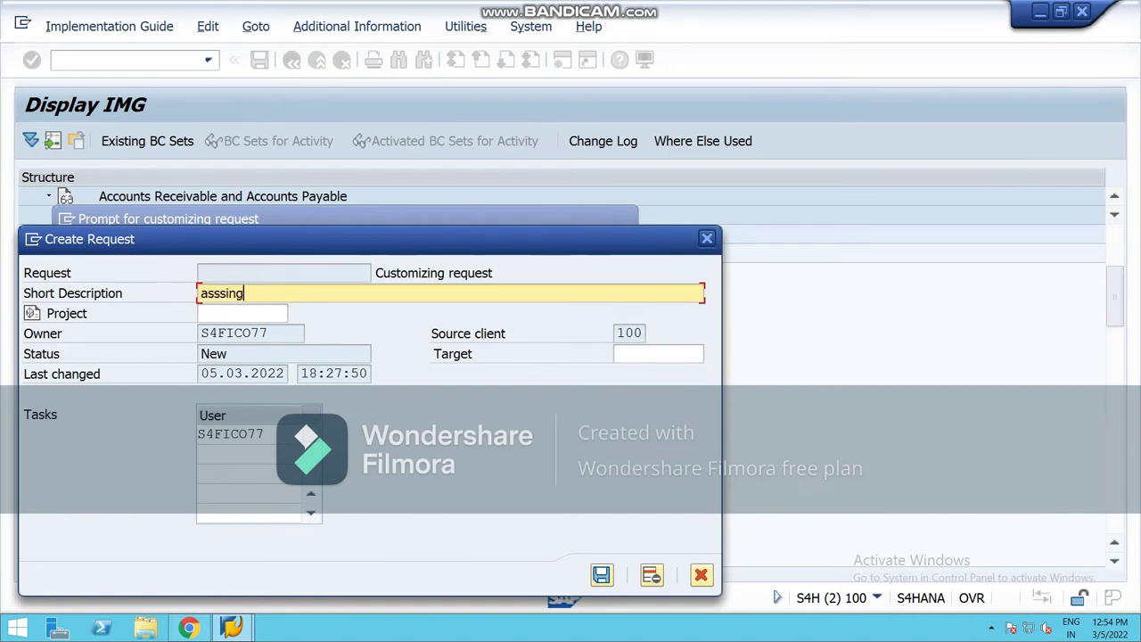
Step: Enter a first short description for the request, then clear the request field
key("BackSpace")
key("BackSpace")
key("BackSpace")
type("gn")
key("BackSpace")
type("n nkumber ranges to cx grp")
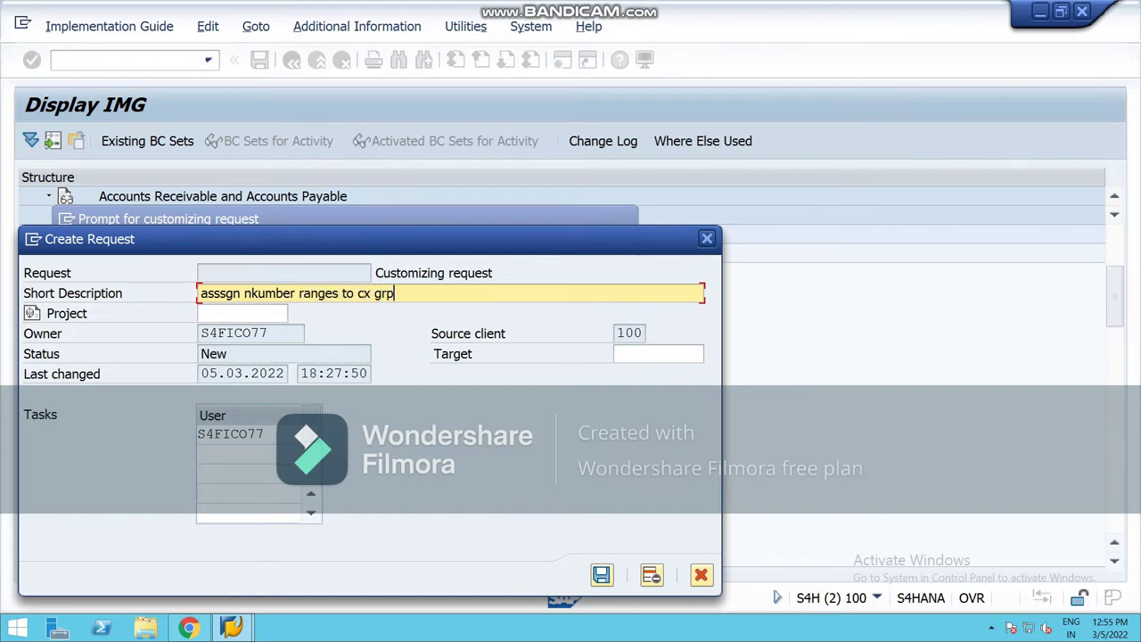
key("Return")
type("nat")
key("BackSpace")
key("BackSpace")
key("BackSpace")
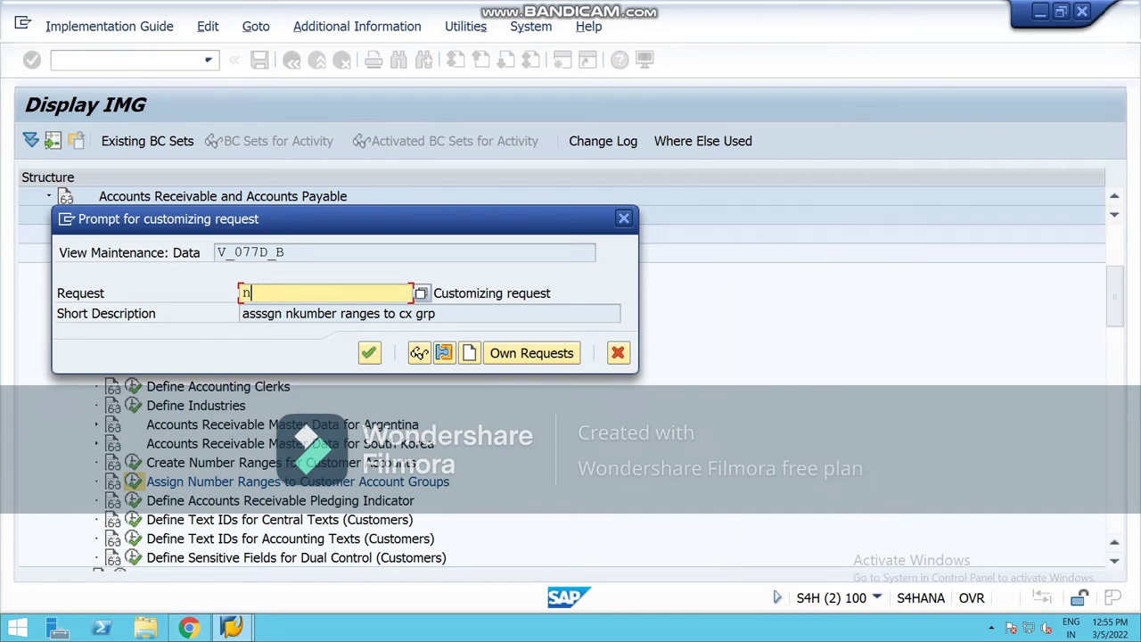
key("Down")
key("Down")
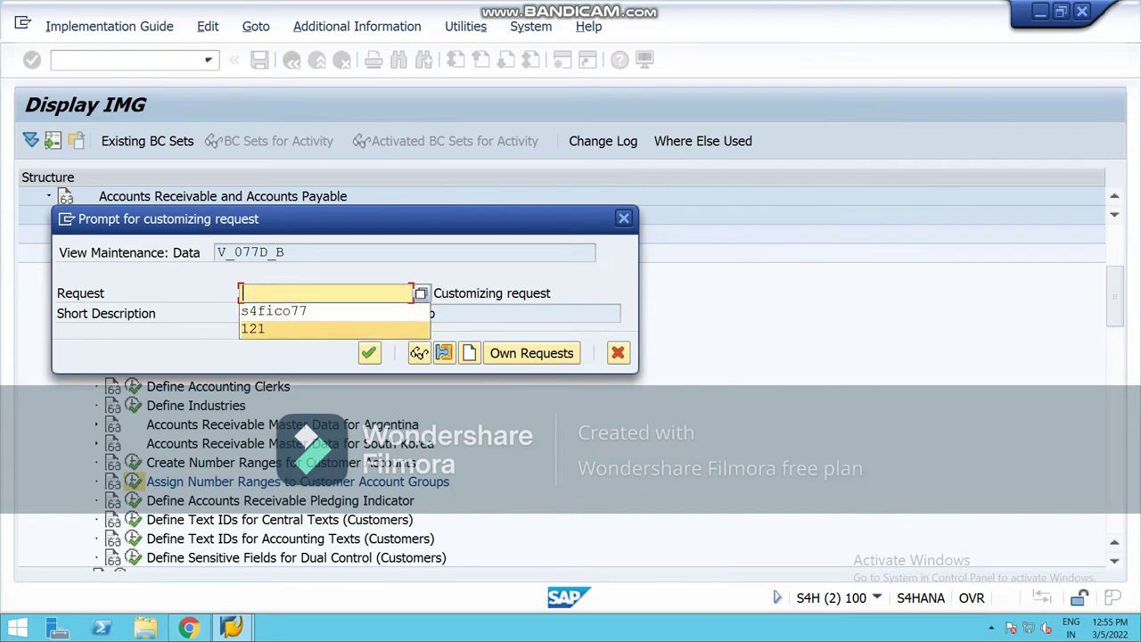
key("Up")
key("Escape")
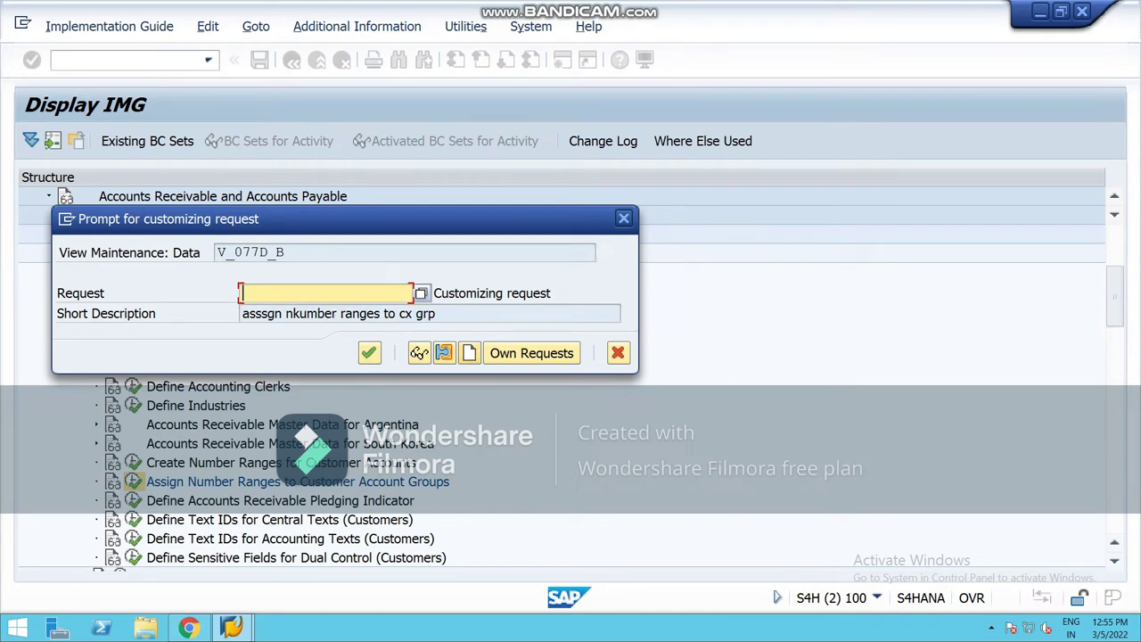
Step: Create request 'assign number ranges for cx grp national' and save the assignments
left_click(469, 353)
type("assig")
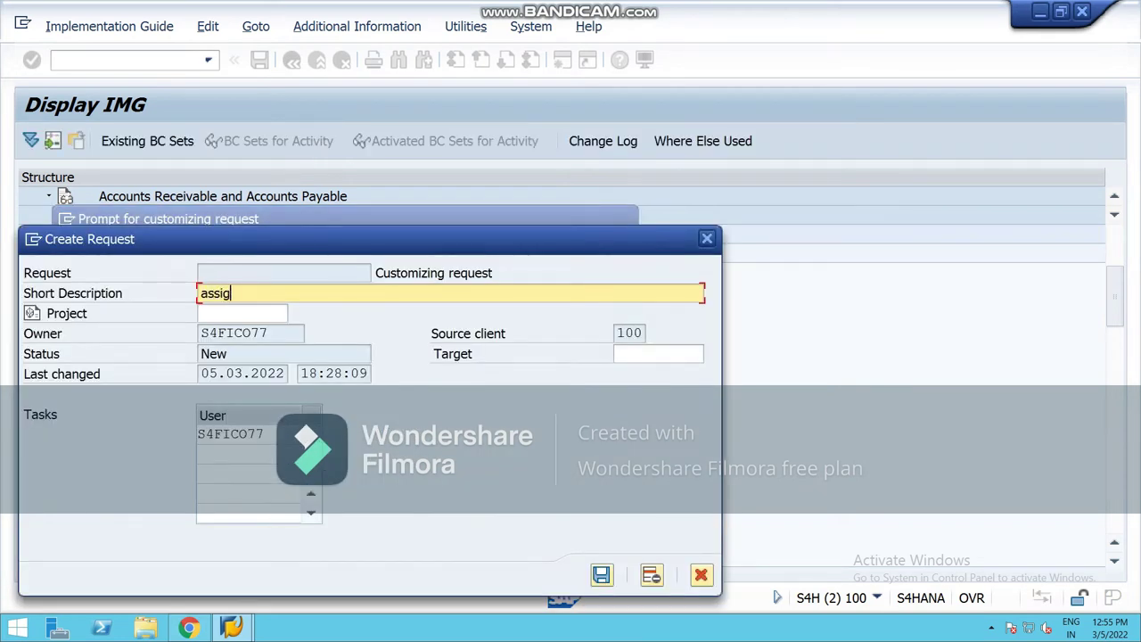
type("n number ranges for cx gr")
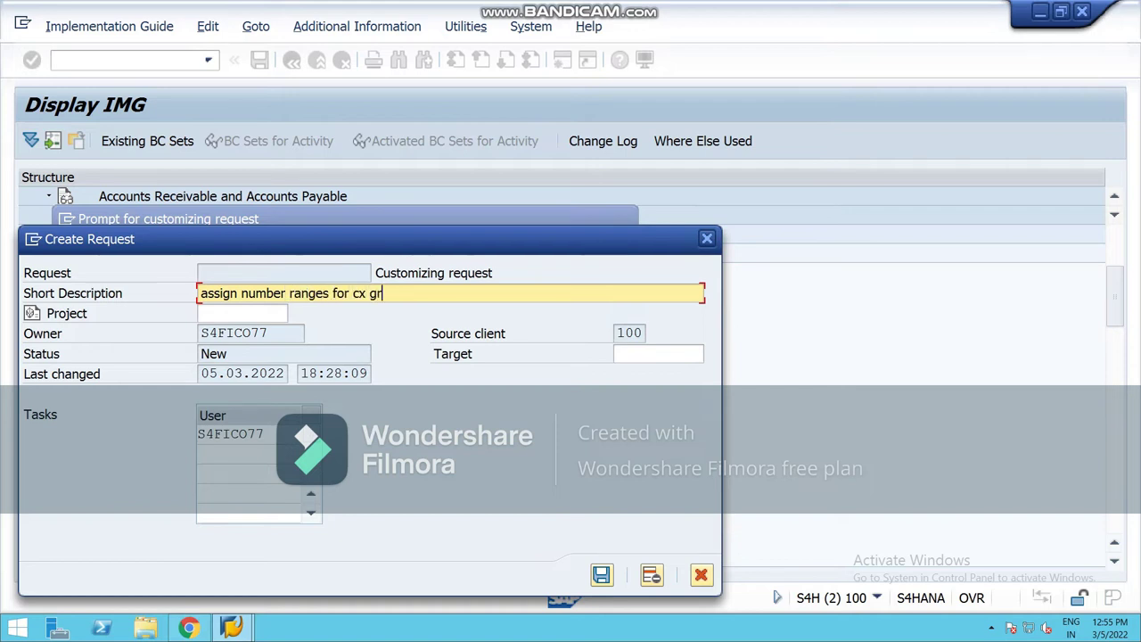
type("p national")
key("Return")
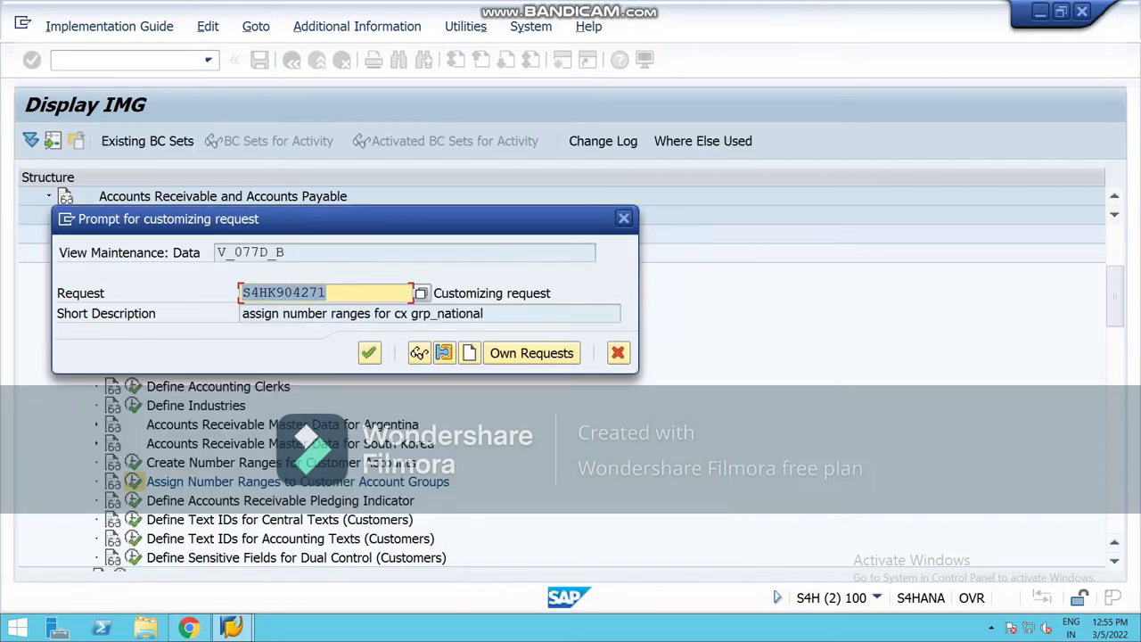
key("Return")
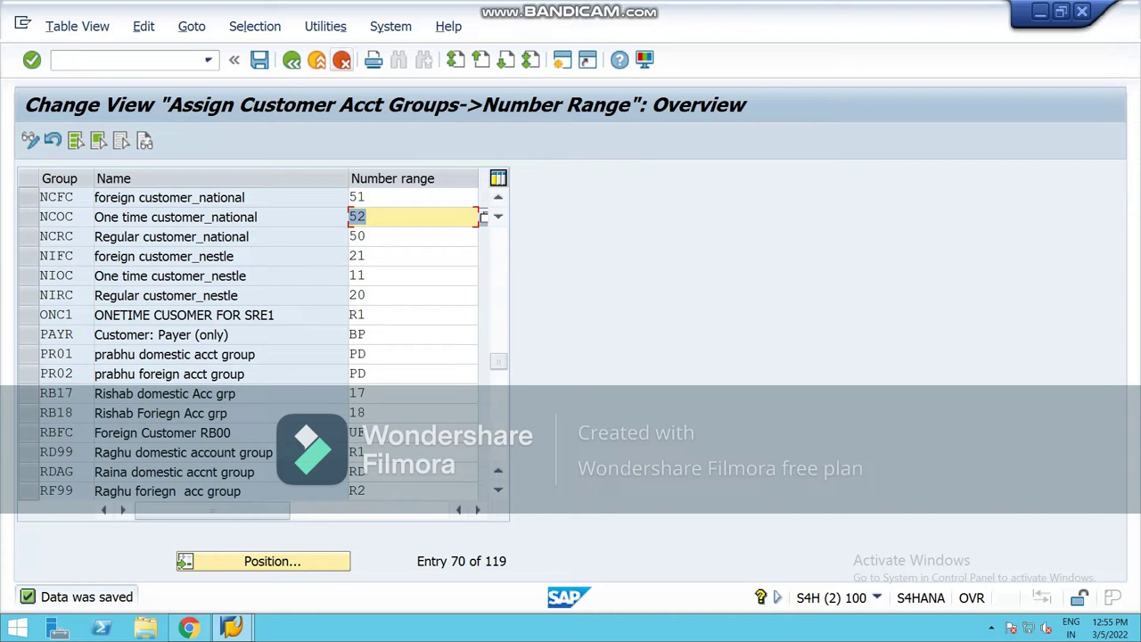
left_click(291, 60)
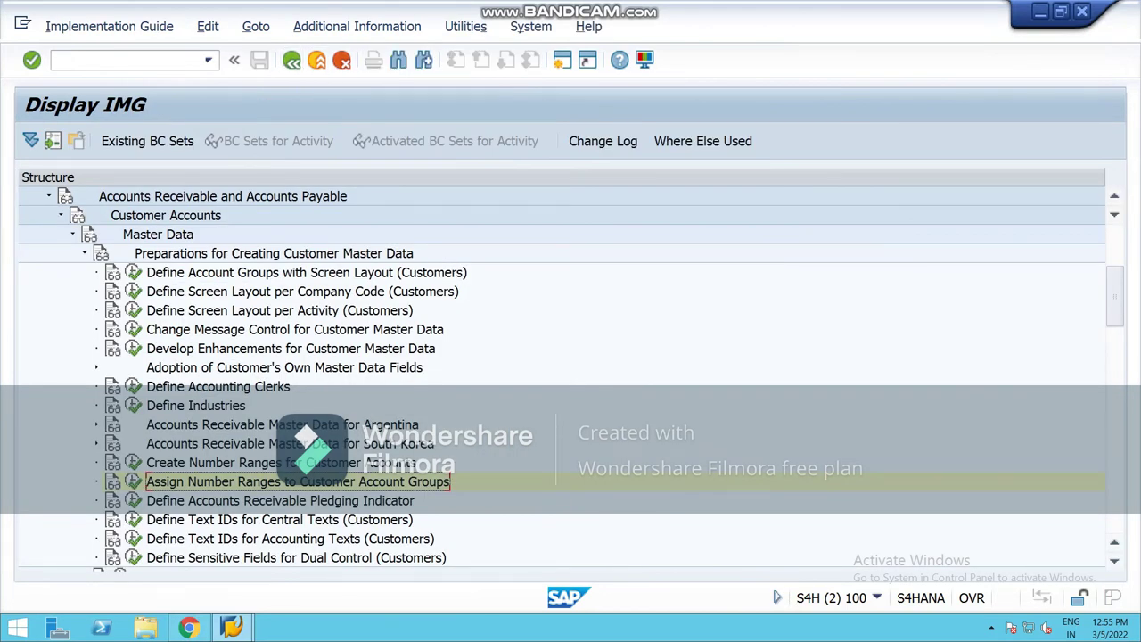
Step: Close the second SAP GUI session with Alt+F4
key("alt+F4")
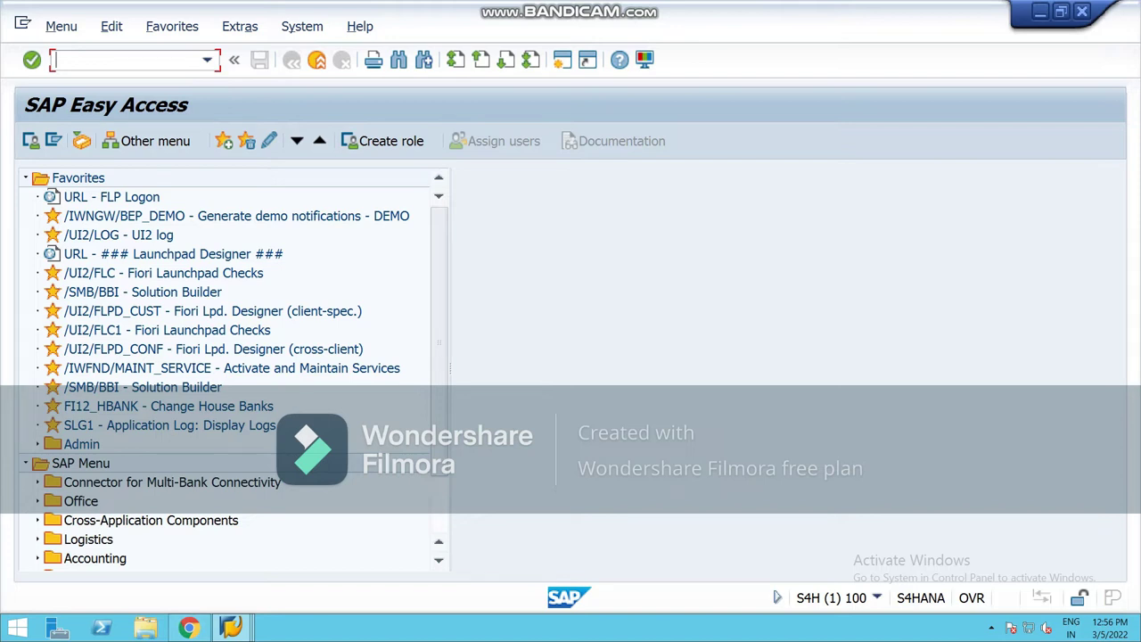
Step: Run SPRO and open Business Partner > Basic Settings > Number Ranges and Groupings > Define Number Ranges
type("spro")
key("Return")
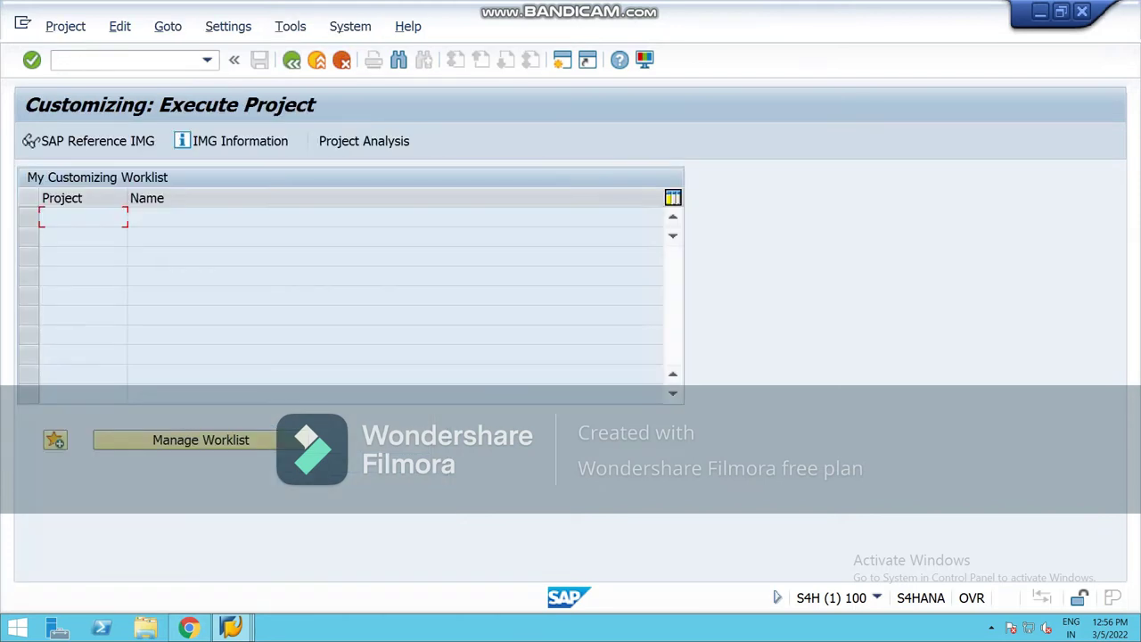
key("F5")
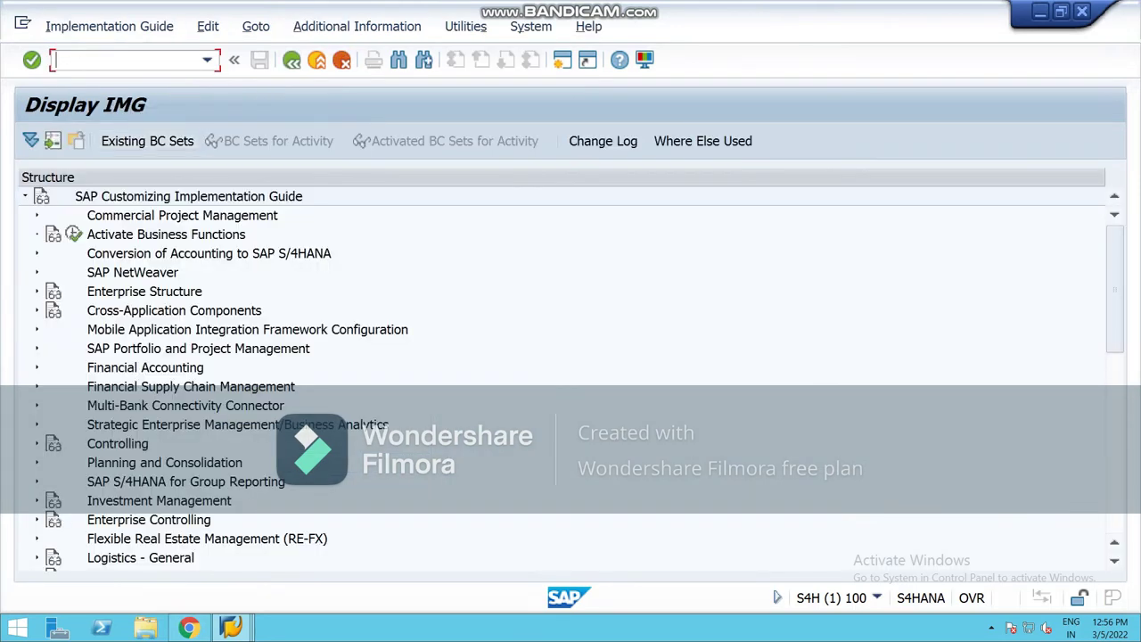
left_click(36, 310)
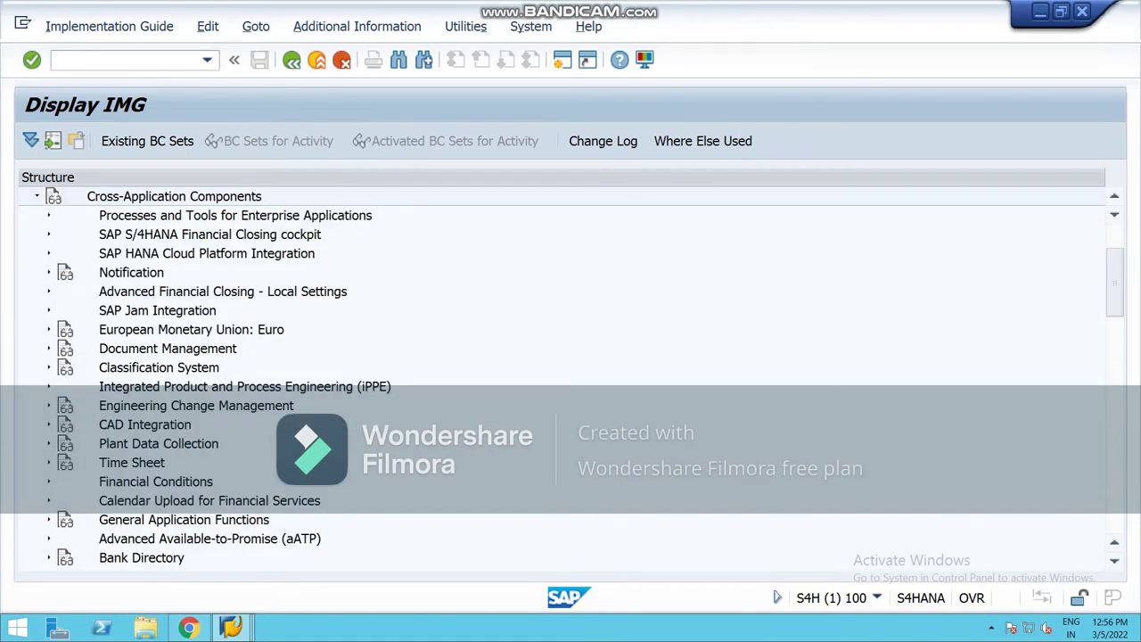
scroll(560, 374, "down", 3)
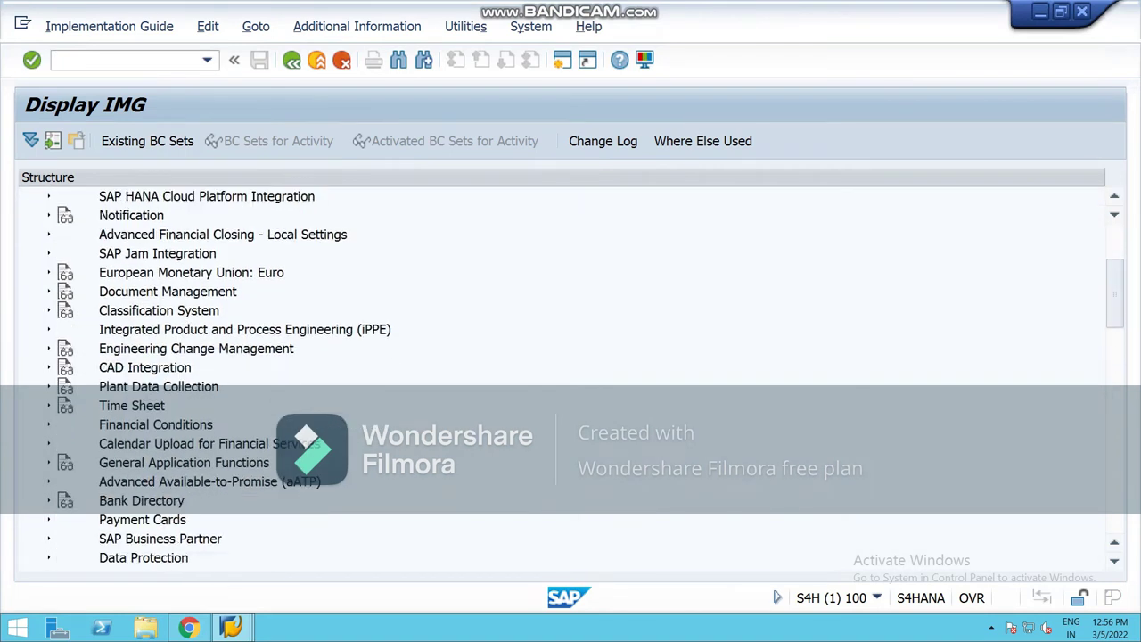
left_click(48, 538)
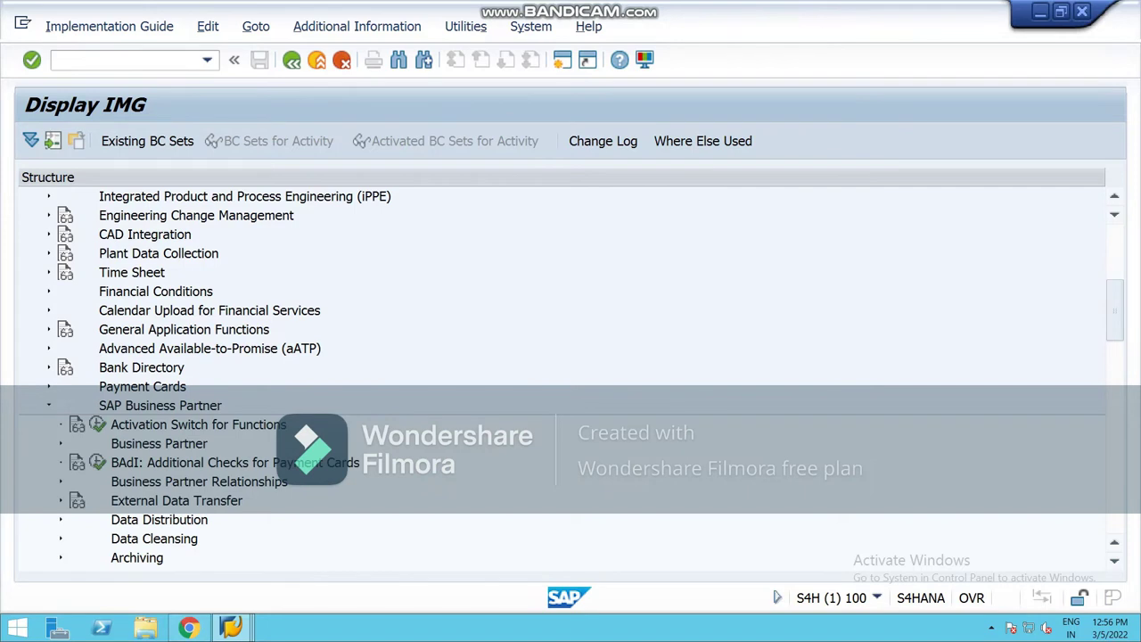
scroll(559, 375, "down", 4)
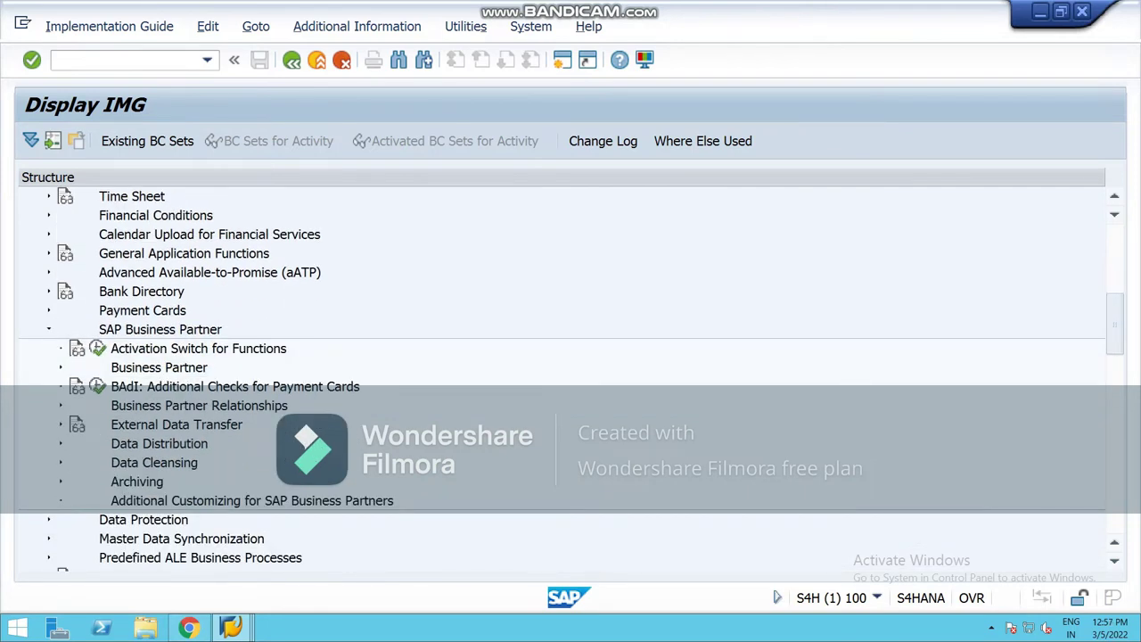
left_click(60, 367)
left_click(72, 386)
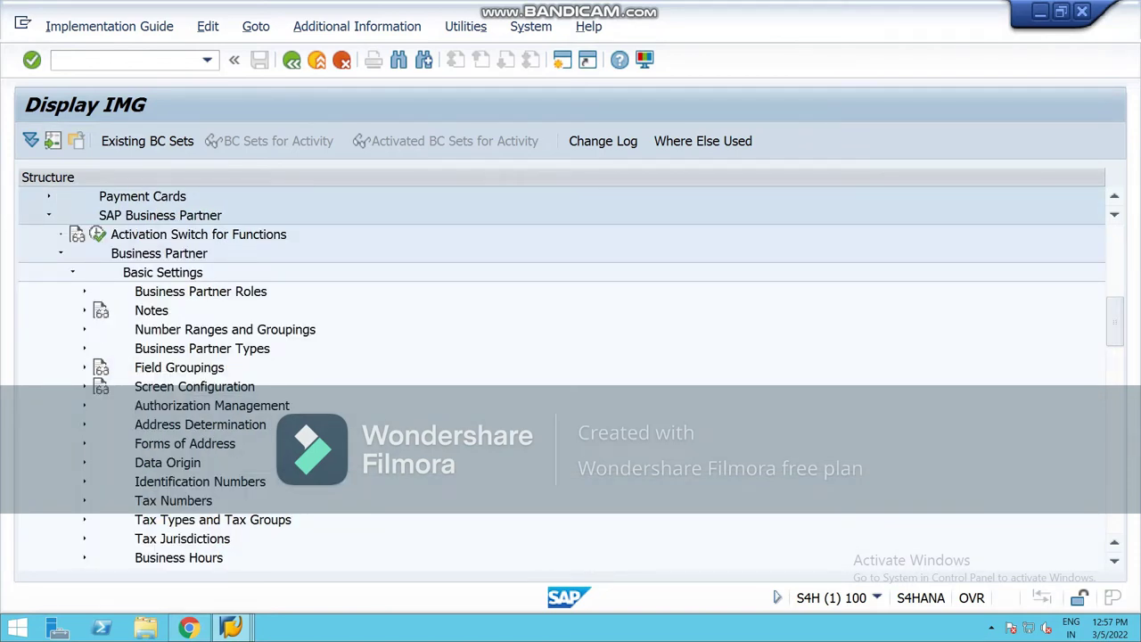
left_click(84, 329)
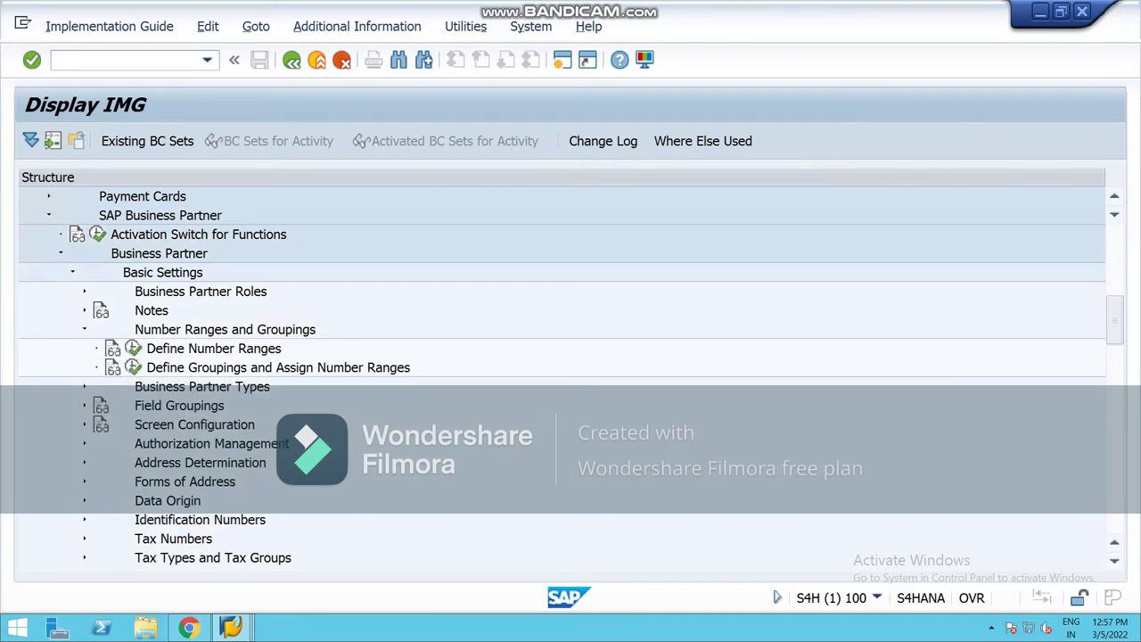
left_click(132, 349)
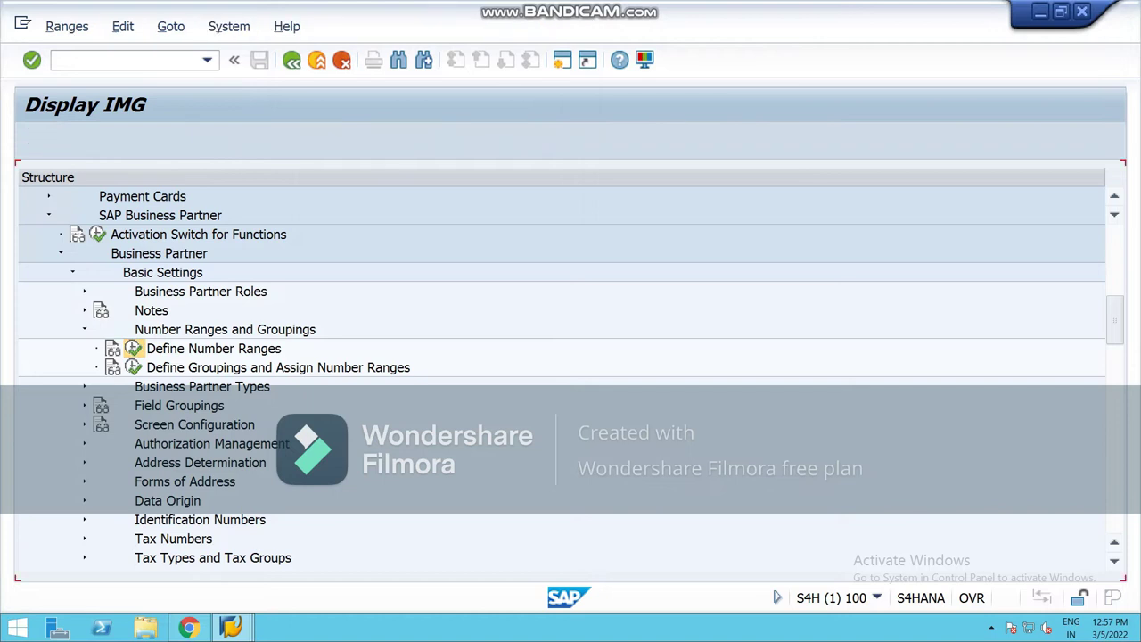
left_click(271, 217)
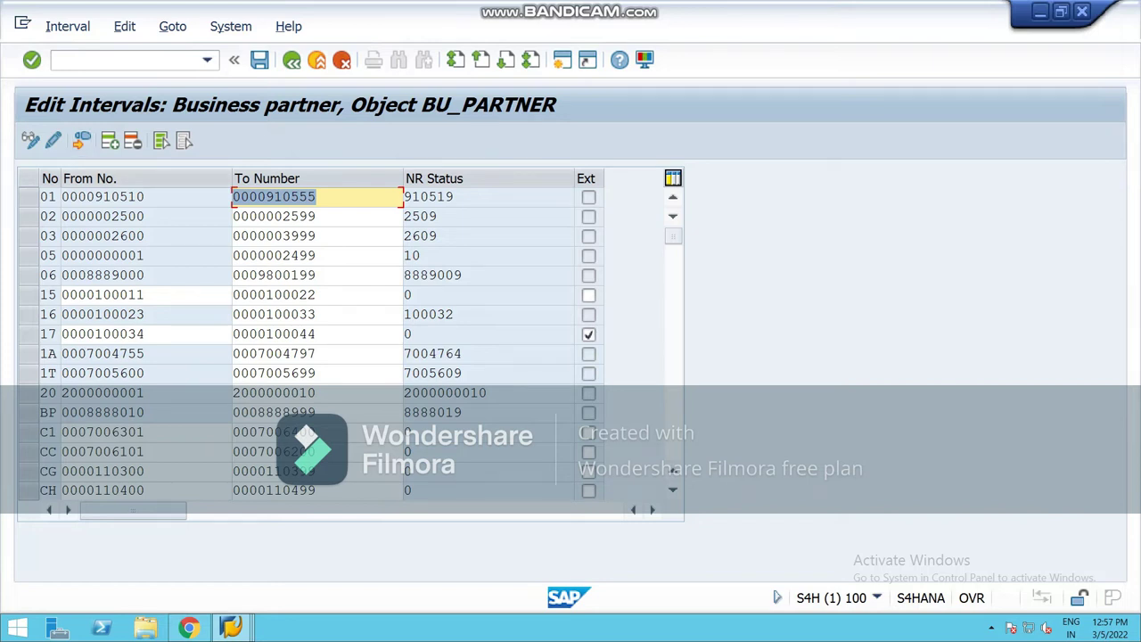
scroll(348, 338, "down", 2)
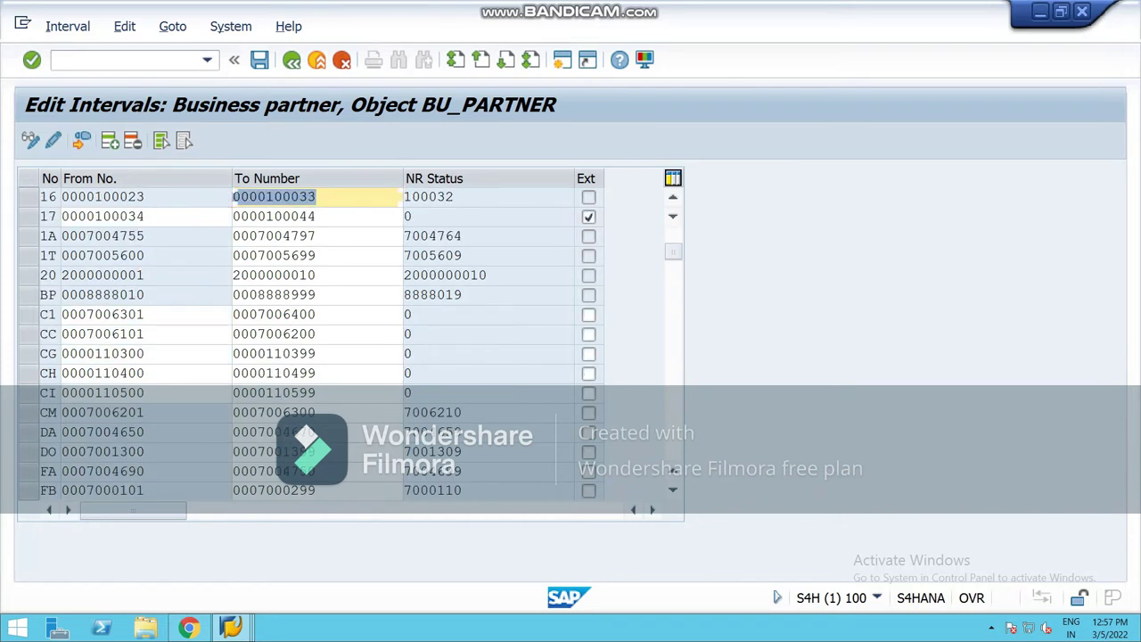
scroll(347, 339, "down", 5)
scroll(348, 339, "down", 2)
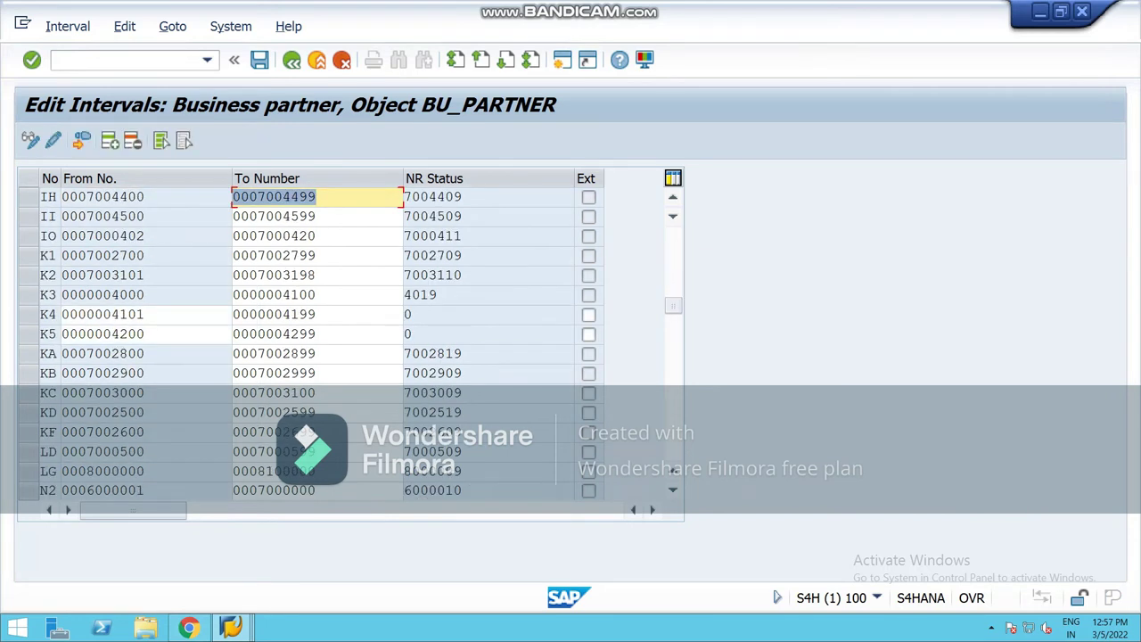
scroll(348, 339, "down", 7)
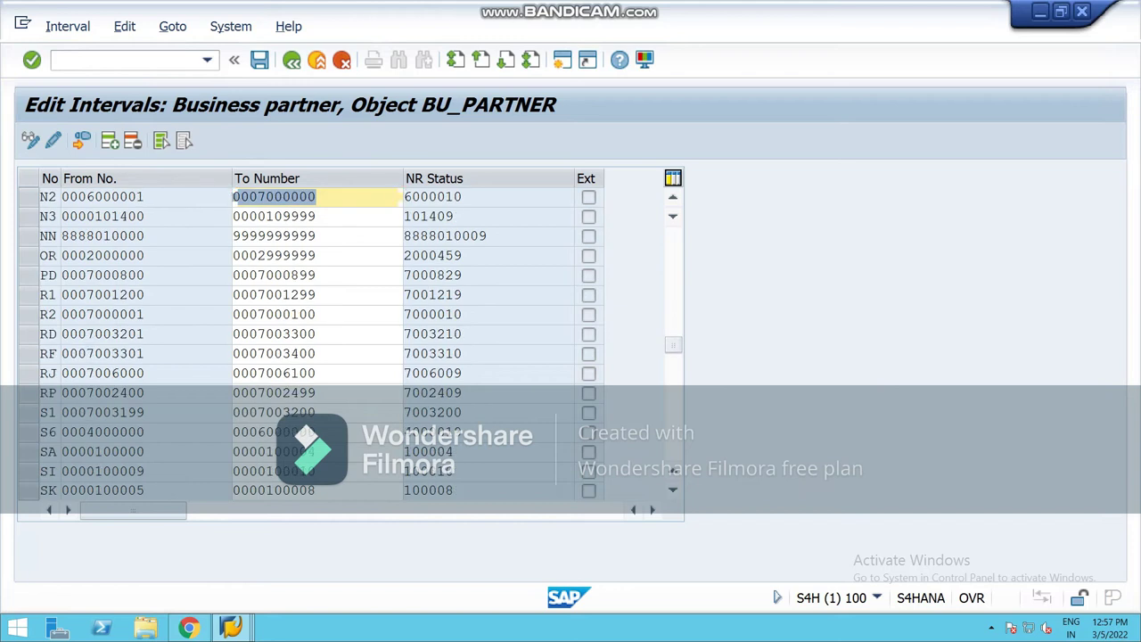
scroll(348, 339, "up", 4)
scroll(347, 338, "up", 12)
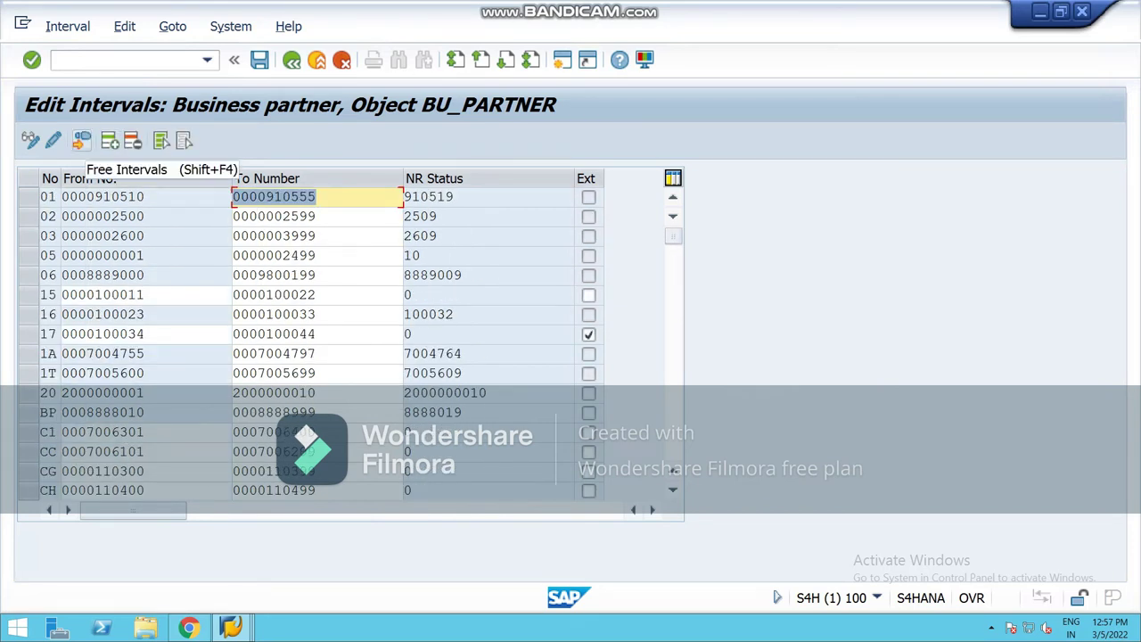
left_click(82, 140)
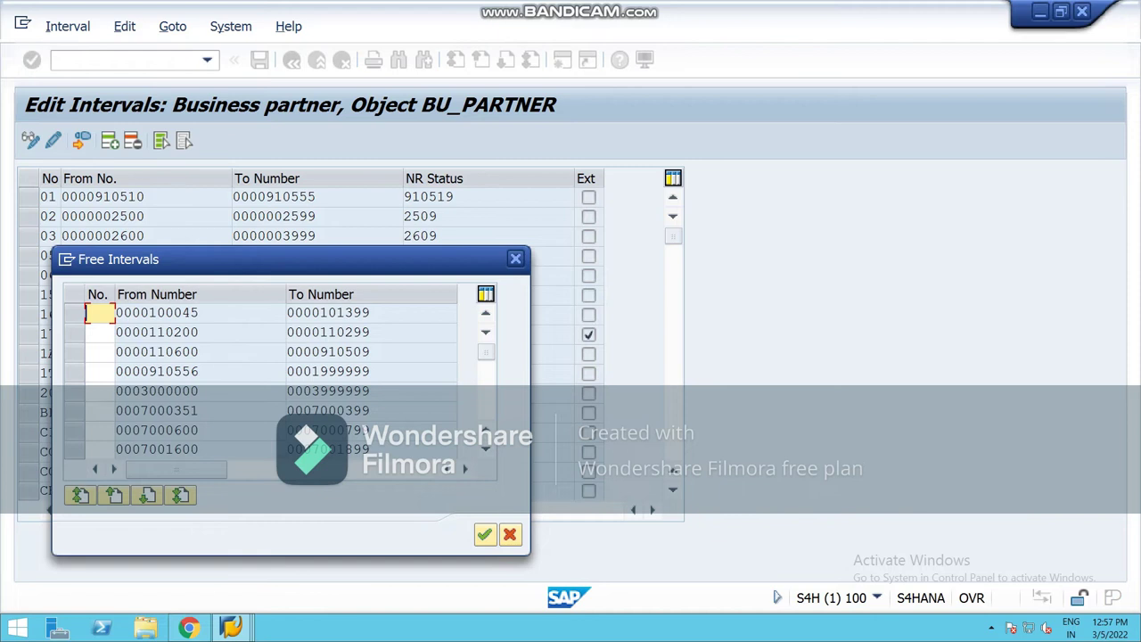
type("50")
key("Return")
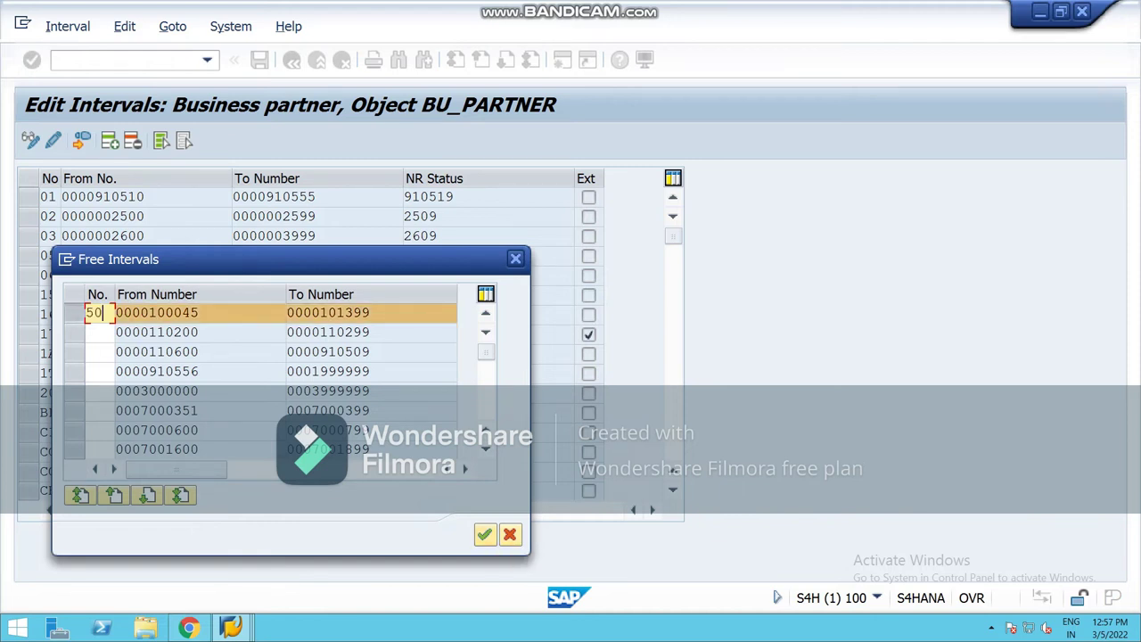
left_click(274, 411)
type("00001")
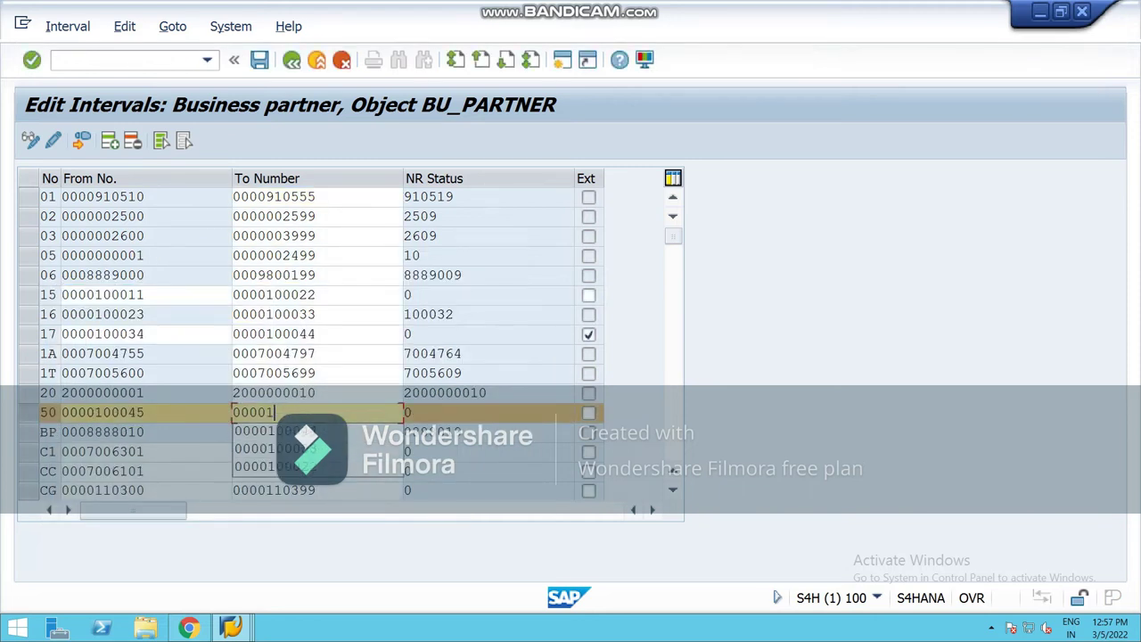
type("00055")
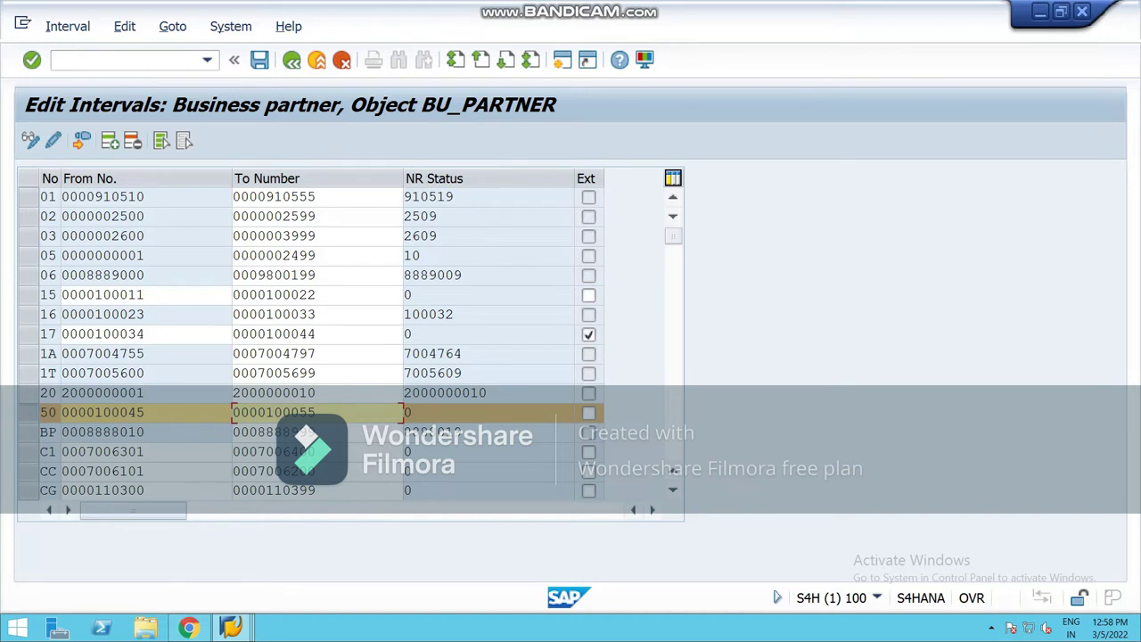
Step: Look up customer interval 52's range in the customer number range window
mouse_move(231, 628)
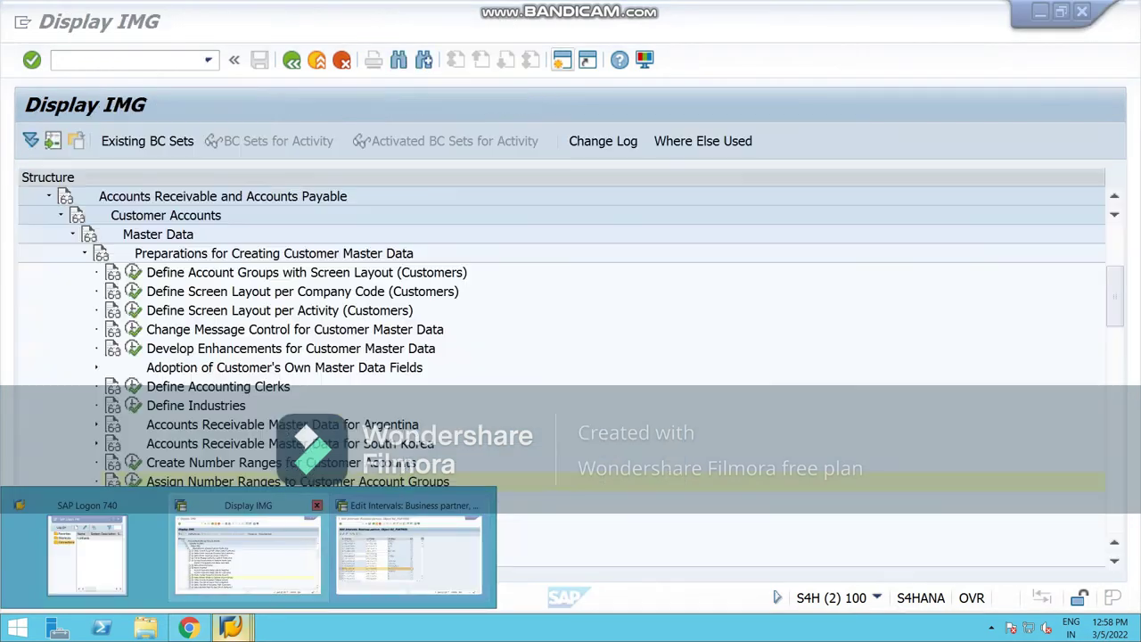
left_click(89, 544)
left_click(27, 217)
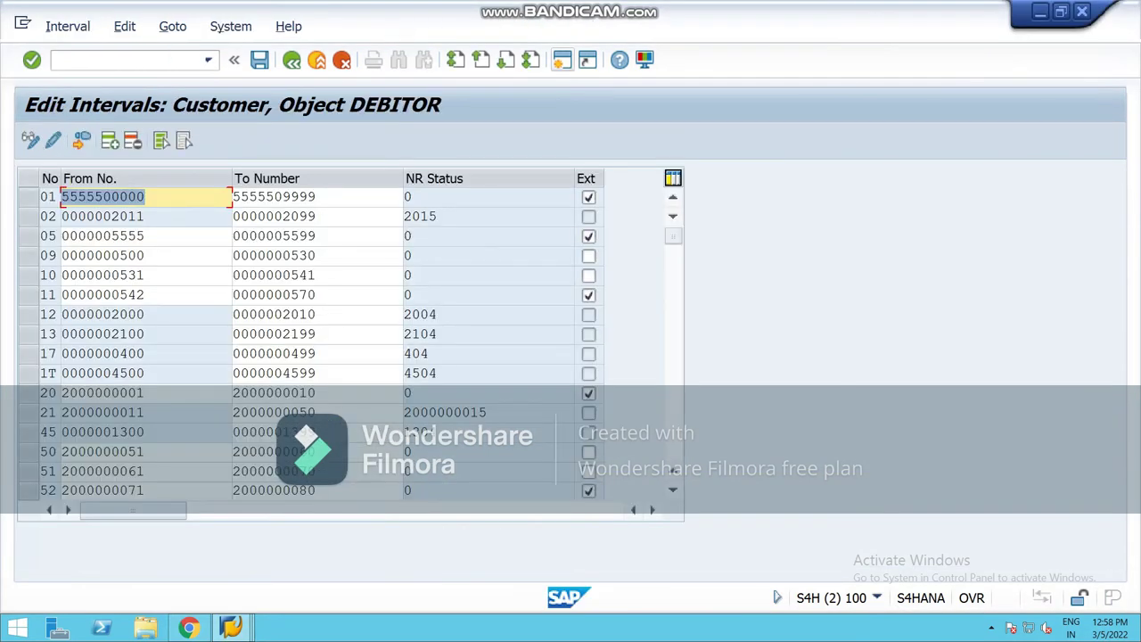
scroll(347, 338, "down", 1)
left_click(48, 432)
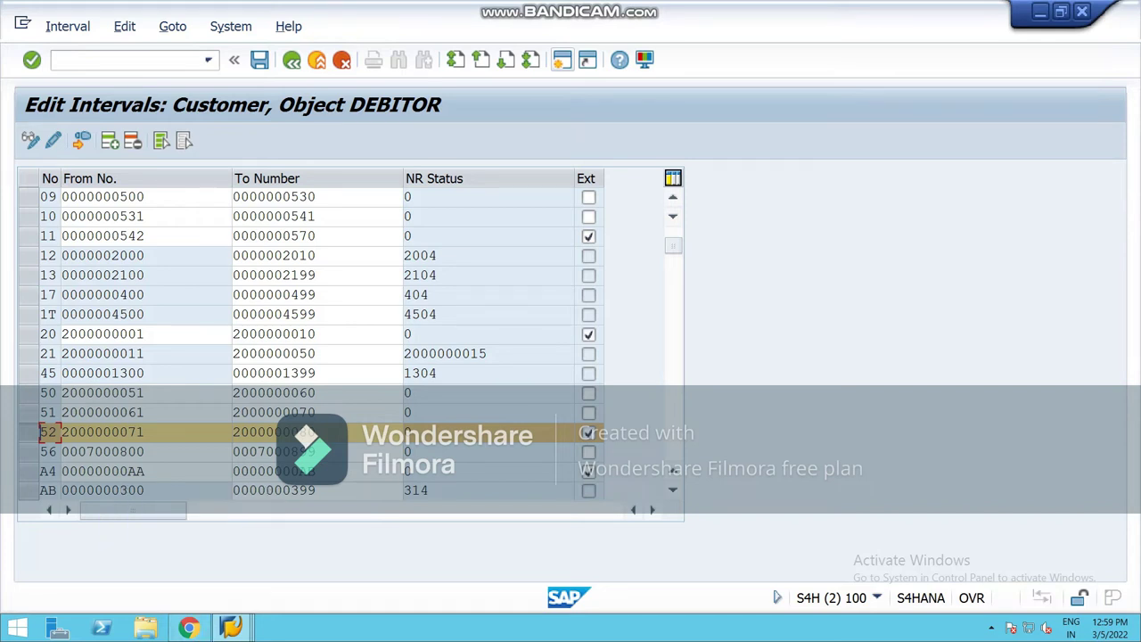
mouse_move(230, 628)
left_click(249, 548)
left_click(82, 140)
type("52")
key("alt+Tab")
mouse_move(230, 629)
left_click(249, 549)
type("2000000071")
key("Tab")
type("2")
key("Down")
key("Return")
key("Return")
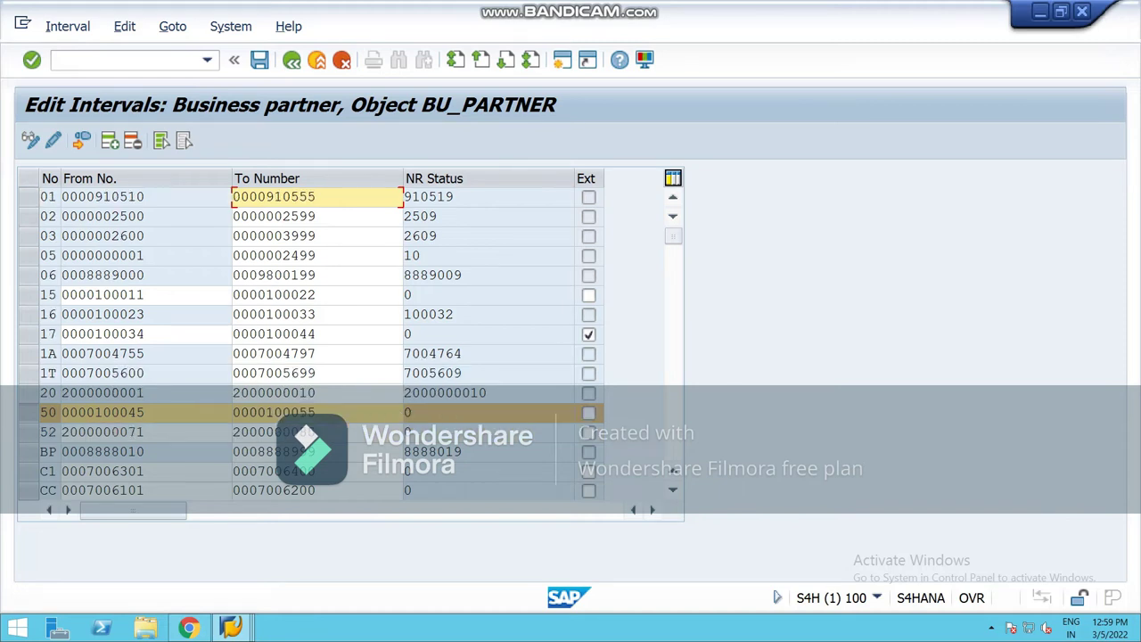
left_click(292, 60)
key("Return")
key("F3")
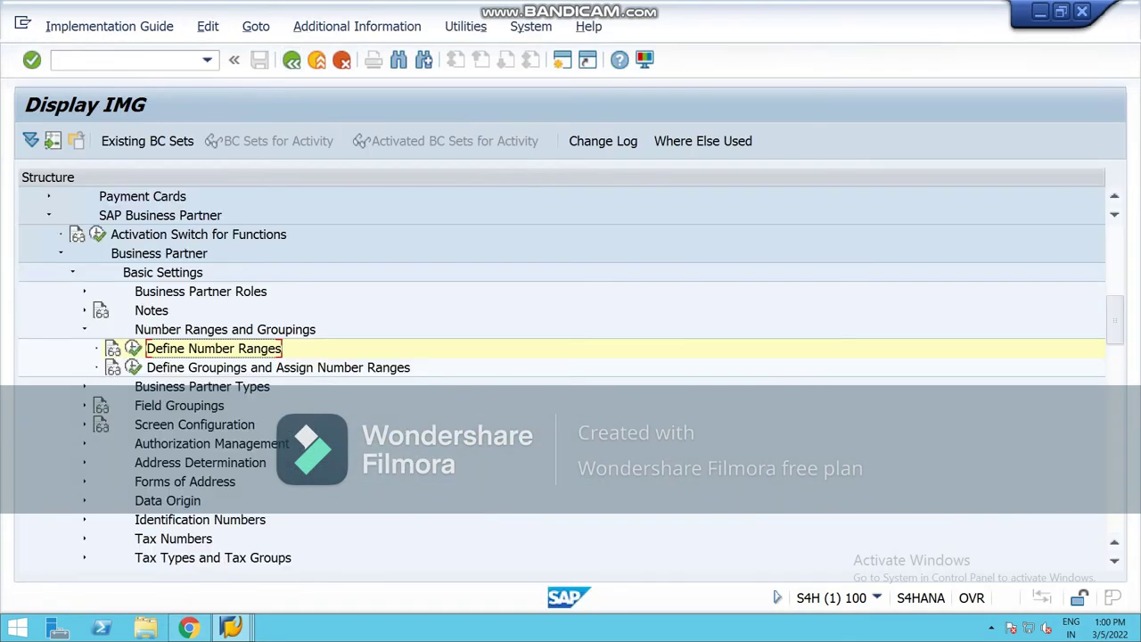
Step: Start a new entry in the BP groupings table with grouping code NCB1
left_click(134, 368)
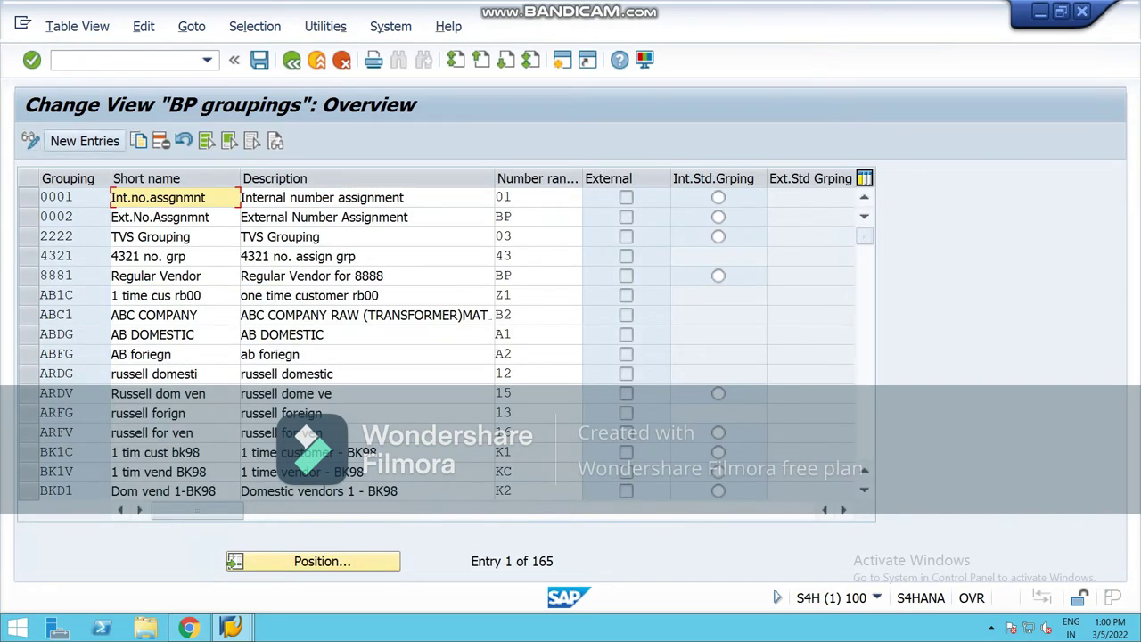
left_click(80, 141)
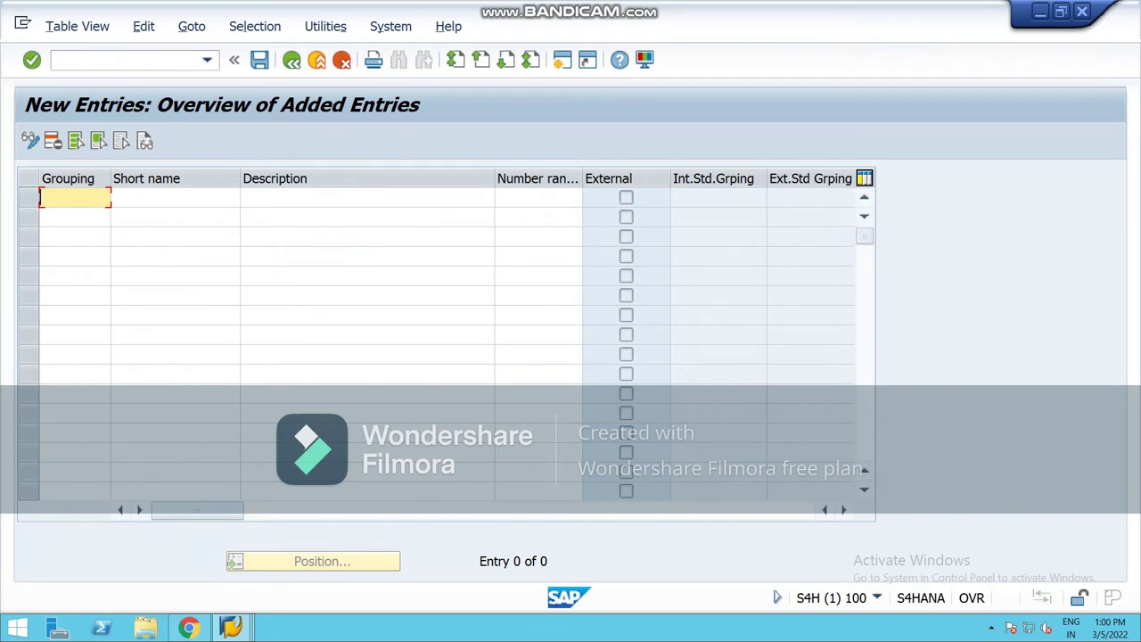
type("NCB1")
key("Tab")
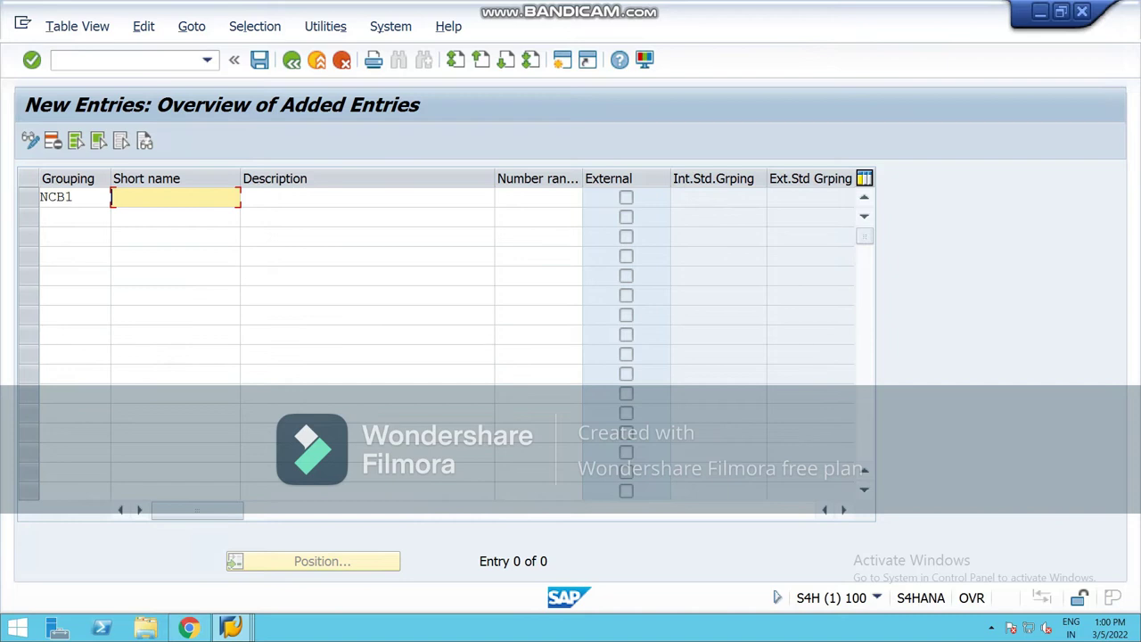
Step: Give NCB1 short name 'regular cx' and description 'regular cx for national'
type("regu")
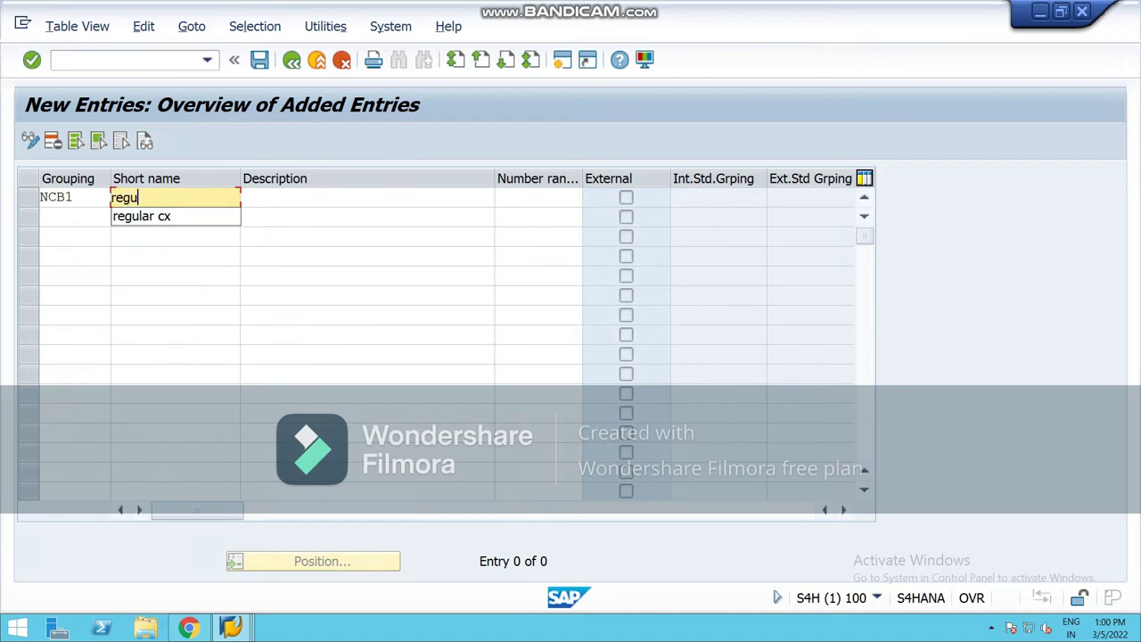
key("Down")
key("Return")
key("Tab")
type("regy")
key("BackSpace")
key("BackSpace")
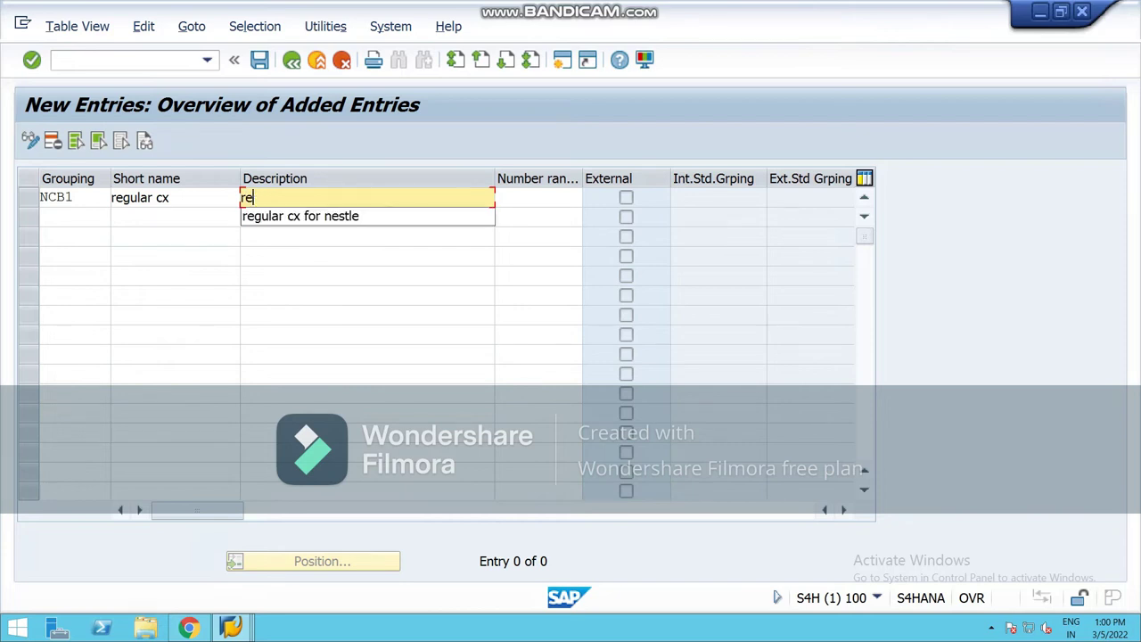
key("Down")
key("Return")
key("BackSpace")
key("BackSpace")
key("BackSpace")
key("BackSpace")
key("BackSpace")
key("BackSpace")
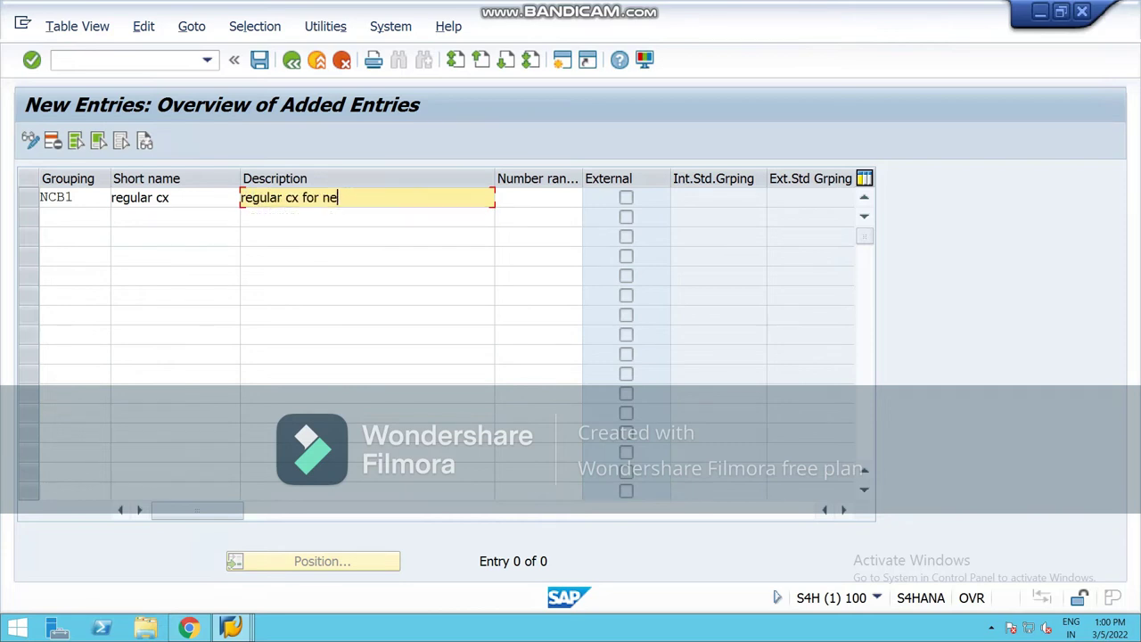
type("national")
left_click(75, 217)
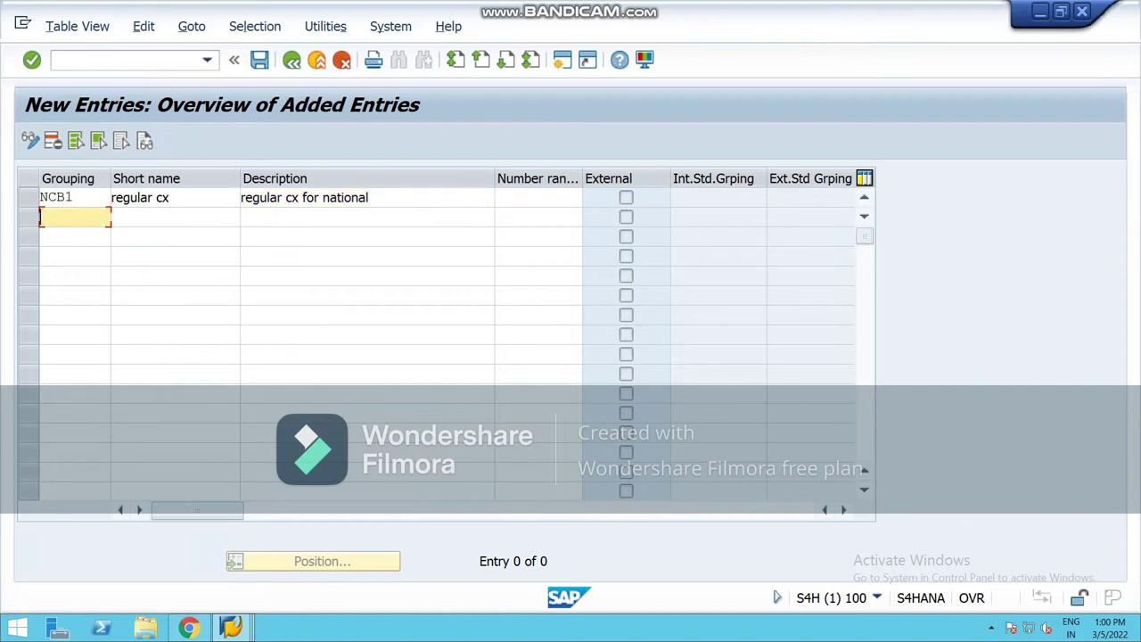
Step: Add grouping NCB2 in the second row with short name 'foreign cx'
type("nc")
key("BackSpace")
key("BackSpace")
type("NCB2")
key("Tab")
type("TOR")
key("BackSpace")
key("BackSpace")
key("BackSpace")
type("fo")
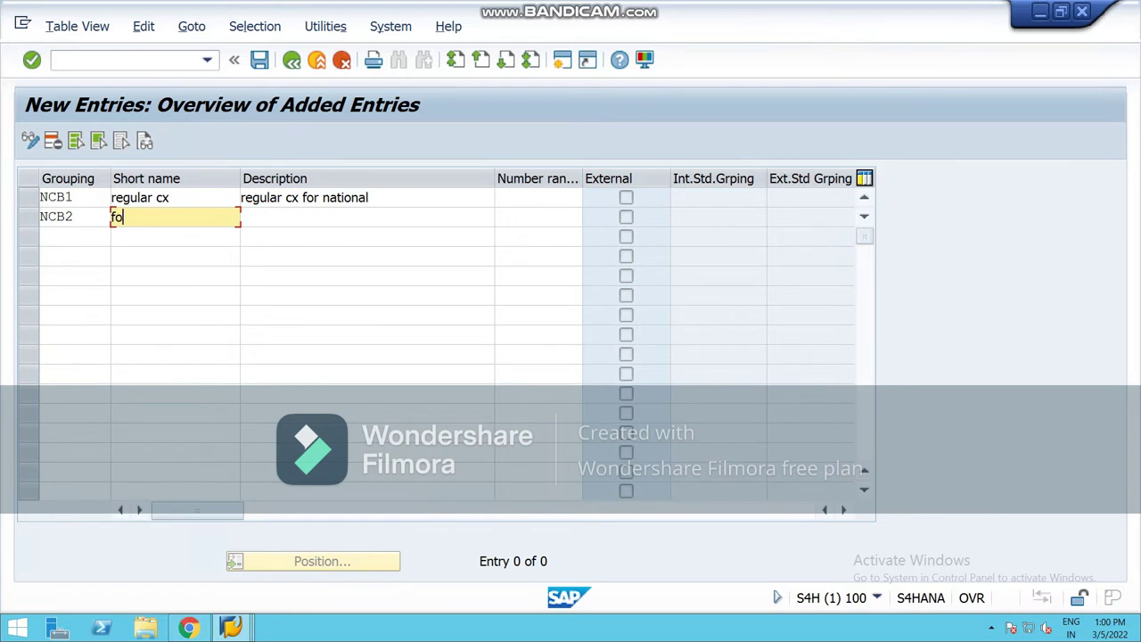
type("reign cx")
Step: Set NCB2's description to 'foreign cx for national'
left_click(242, 217)
type("fir")
key("BackSpace")
key("BackSpace")
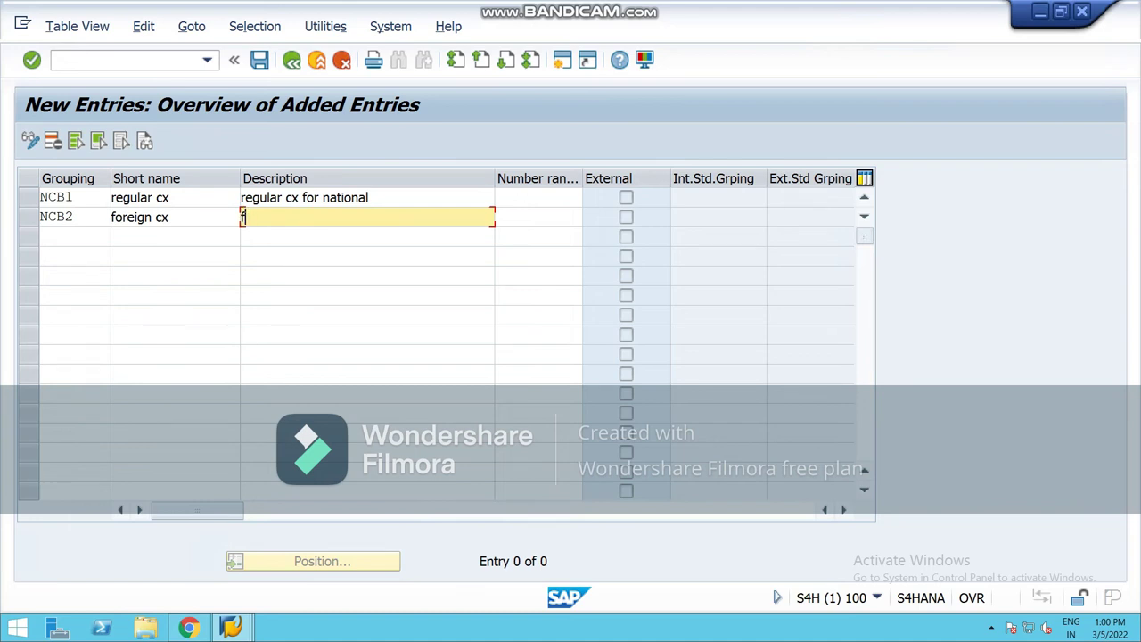
type("oreign cx for naio")
key("BackSpace")
type("tional")
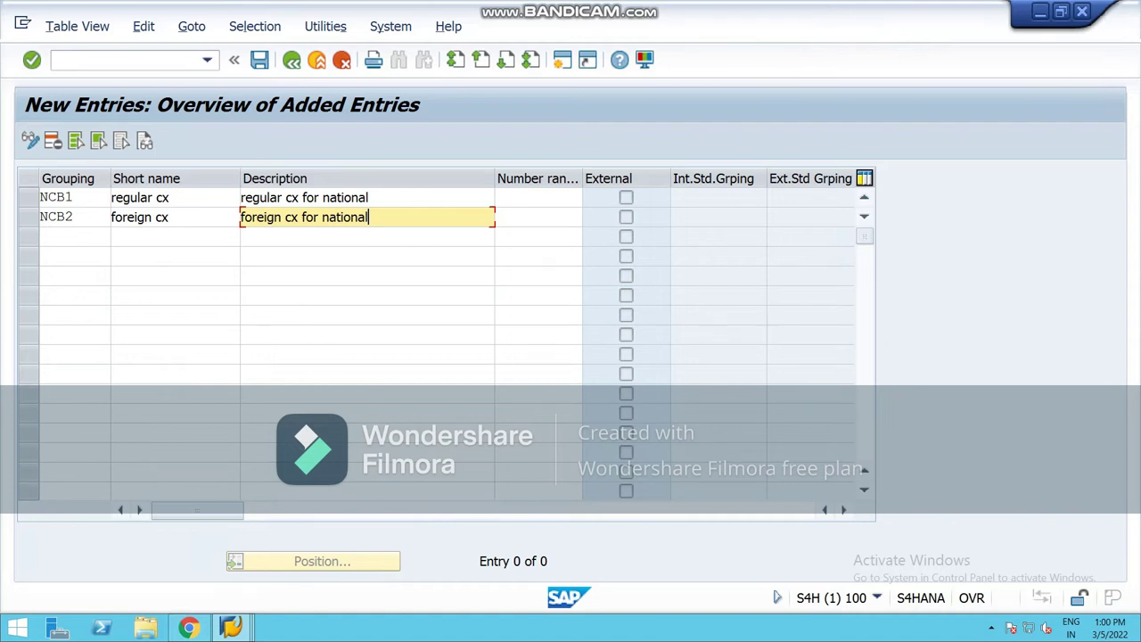
Step: Add grouping NCB3 in the third row with short name 'ONE TIME CX'
left_click(75, 237)
type("n")
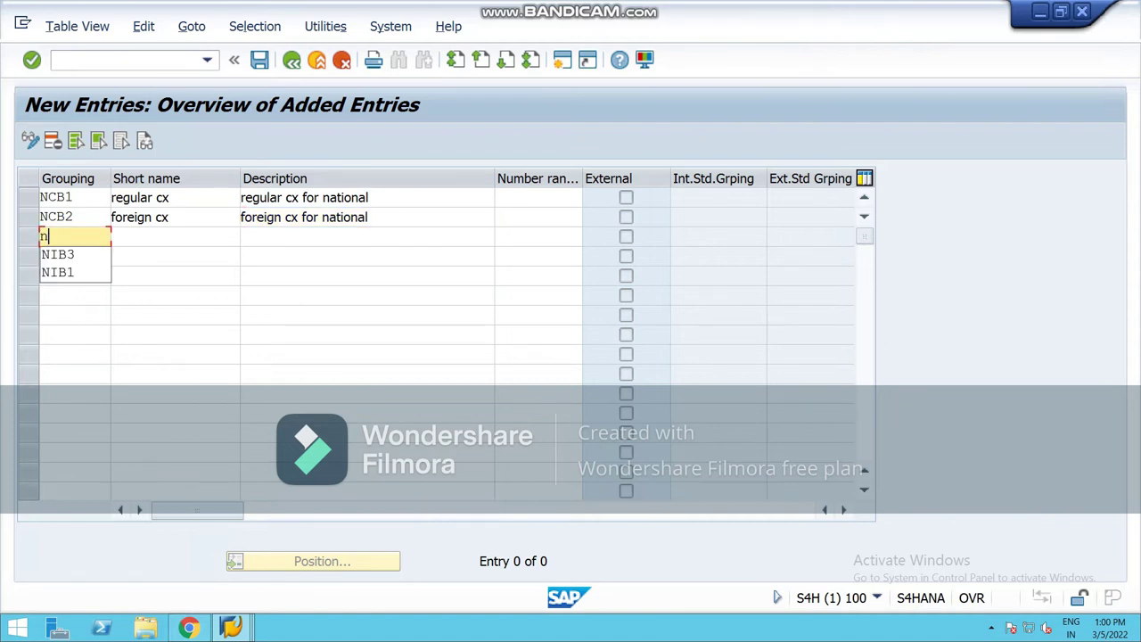
type("cb")
key("BackSpace")
key("BackSpace")
key("BackSpace")
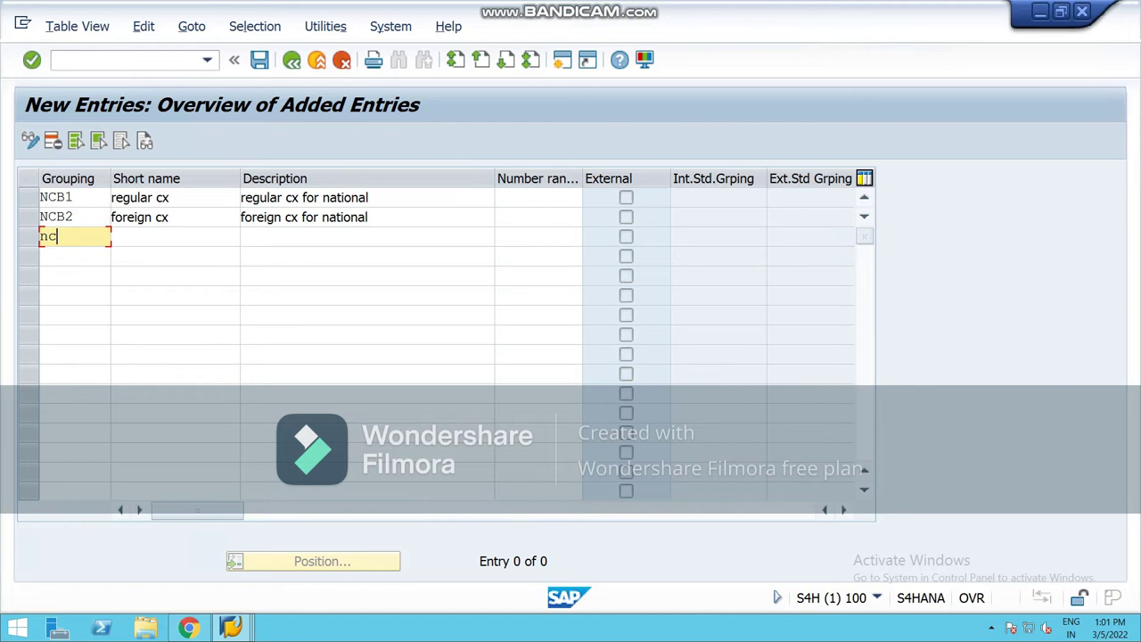
type("NCB3")
key("Tab")
type("one tm")
key("BackSpace")
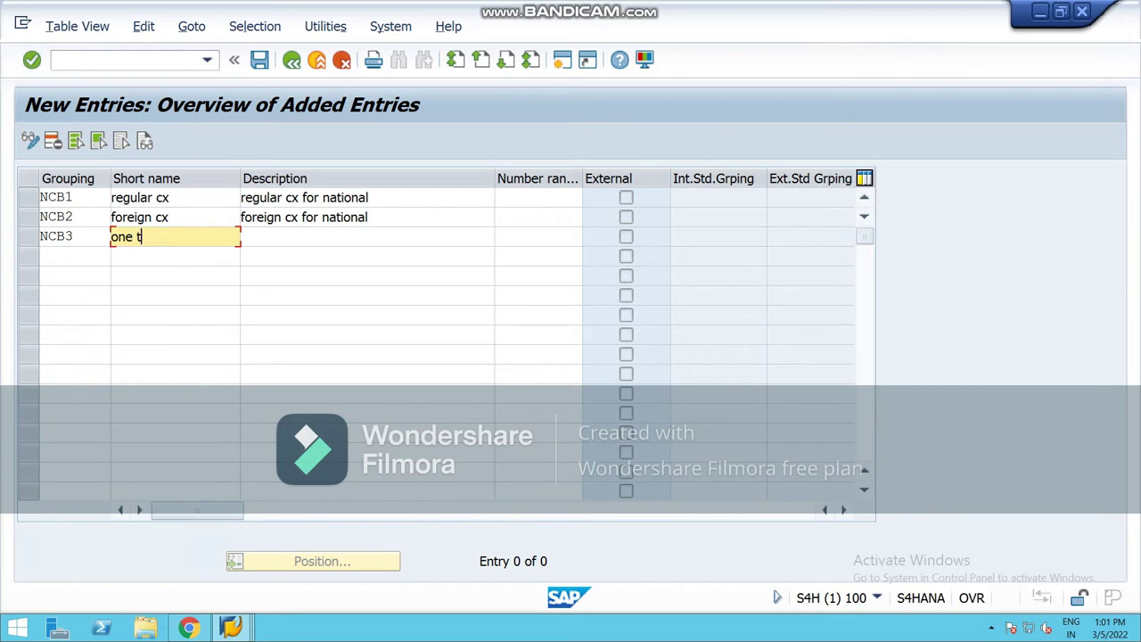
key("Down")
key("Return")
Step: Set NCB3's description to 'one time cx_national'
key("Tab")
type("one")
key("Down")
key("Return")
key("BackSpace")
key("BackSpace")
key("BackSpace")
key("BackSpace")
type("nat")
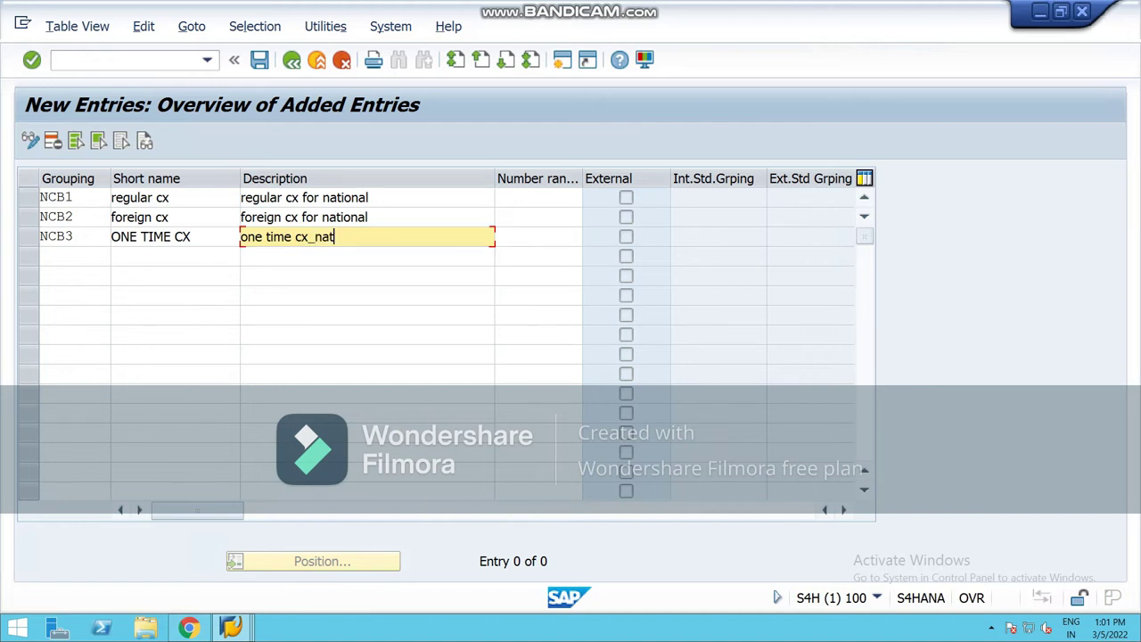
type("ional")
key("Down")
left_click(538, 197)
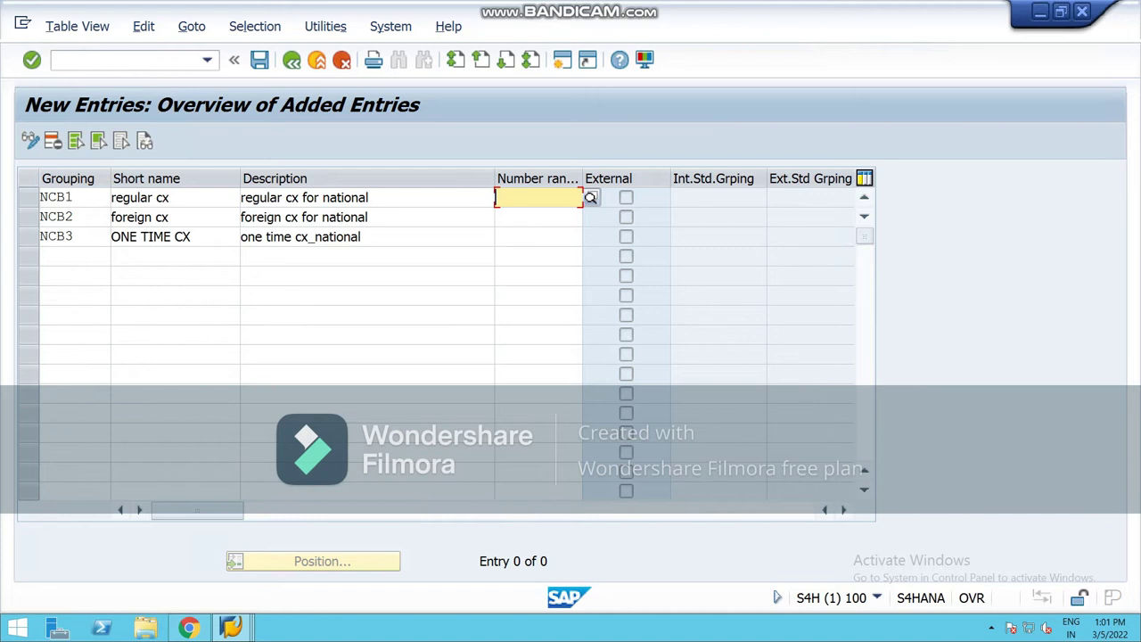
Step: Assign number range 50 to groupings NCB1 and NCB2
key("F4")
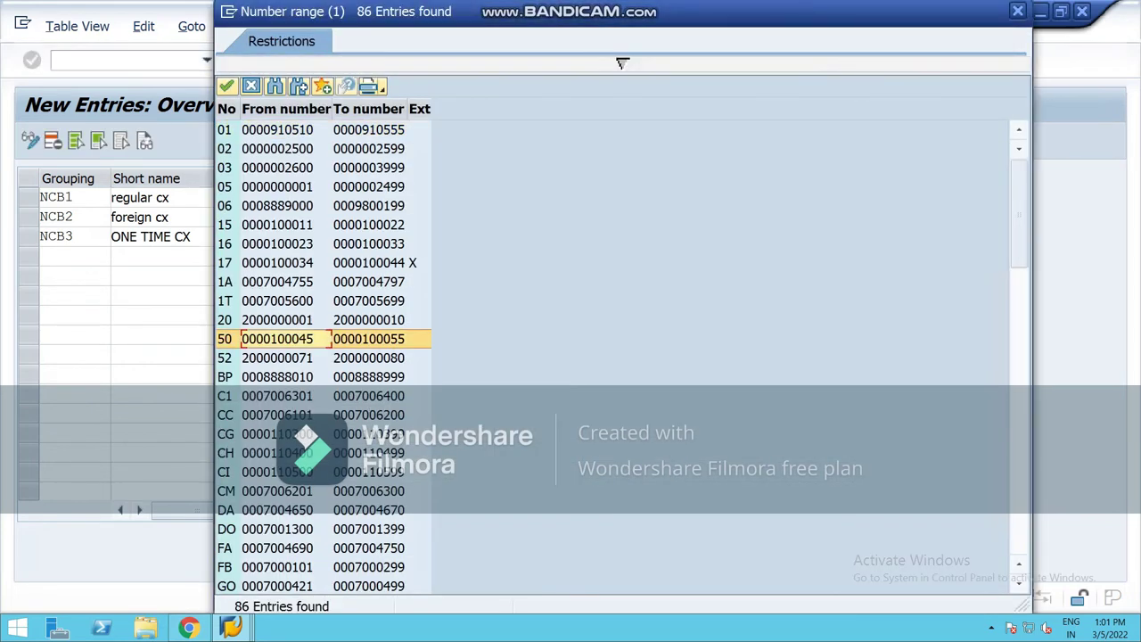
left_click(227, 86)
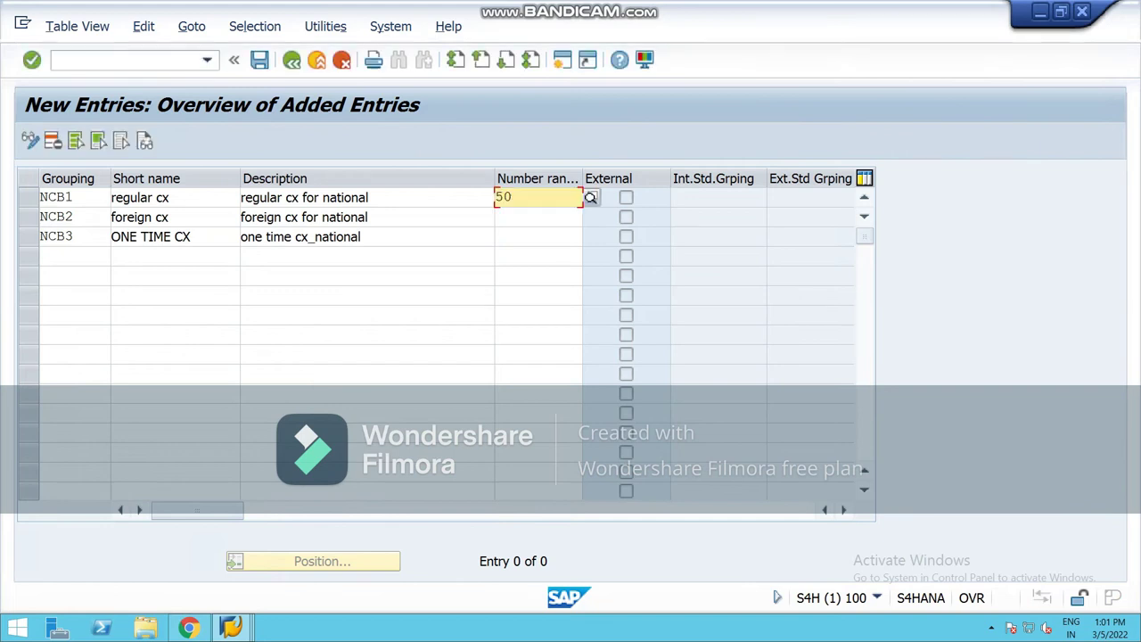
key("Down")
key("F4")
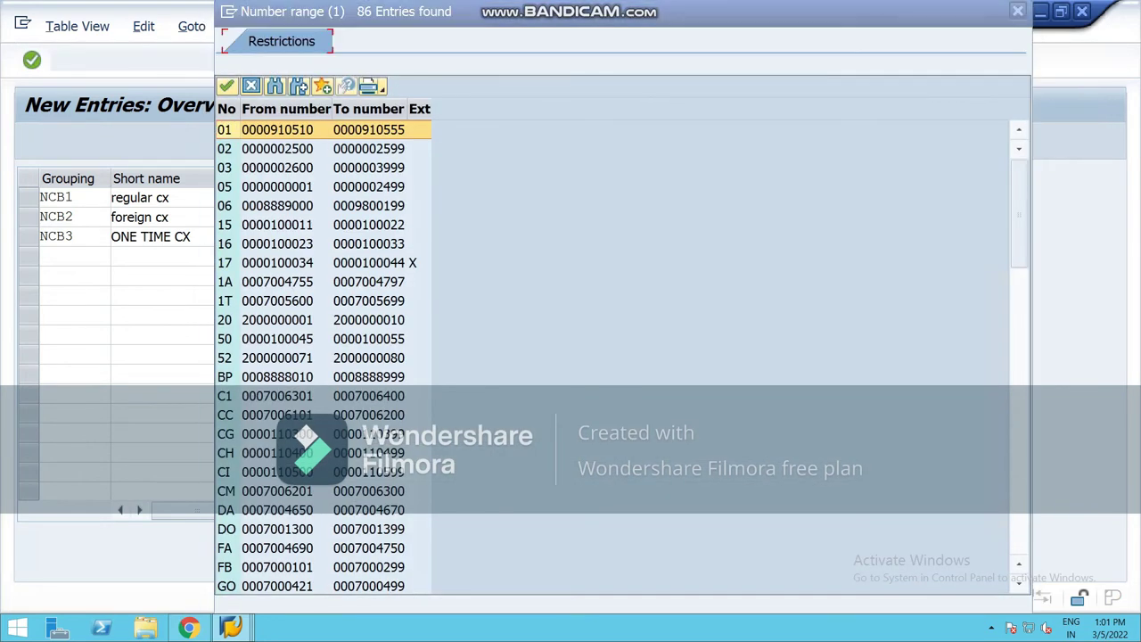
key("Down")
key("Down")
key("Down")
key("Down")
key("Down")
key("Down")
key("Down")
key("Down")
key("Down")
key("Down")
key("Down")
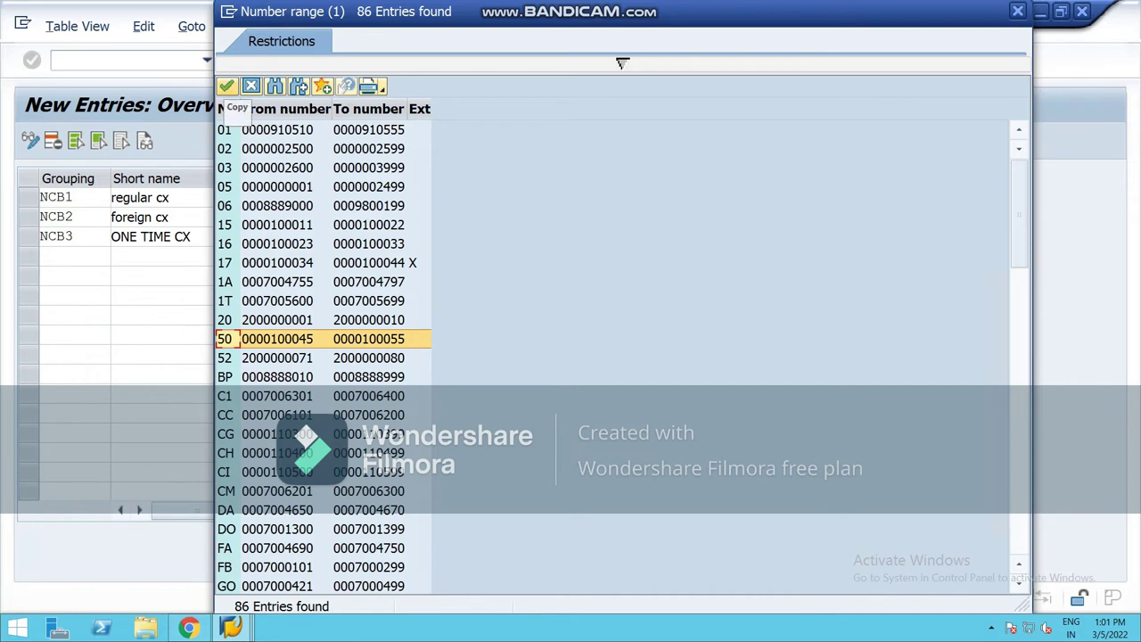
key("Return")
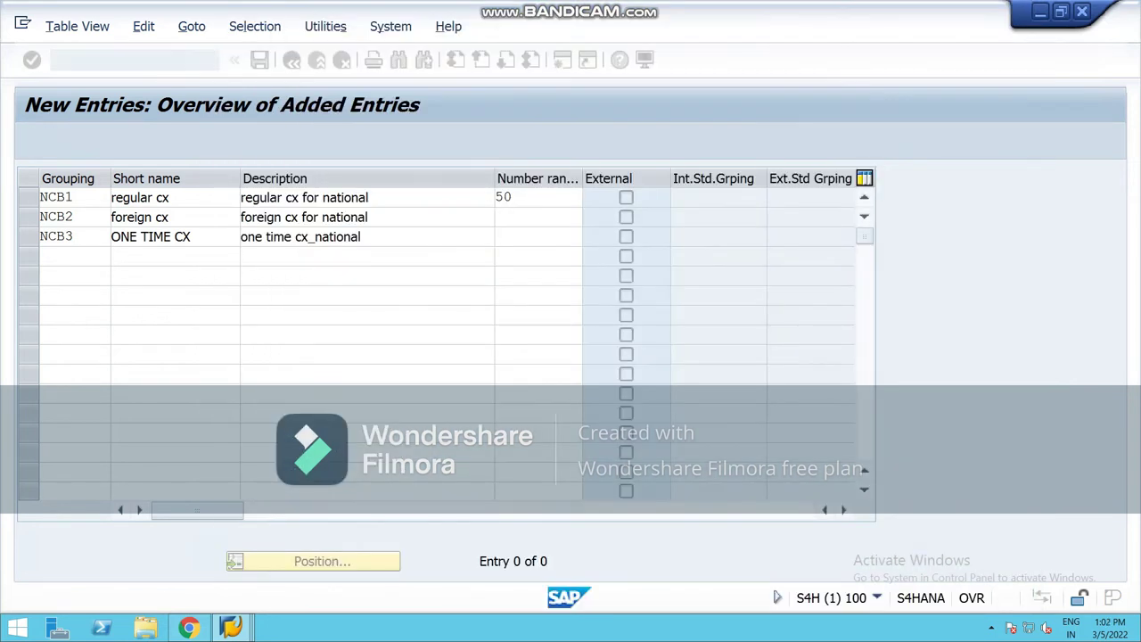
Step: Assign number range 52 to NCB3, then validate and save the three groupings
left_click(571, 236)
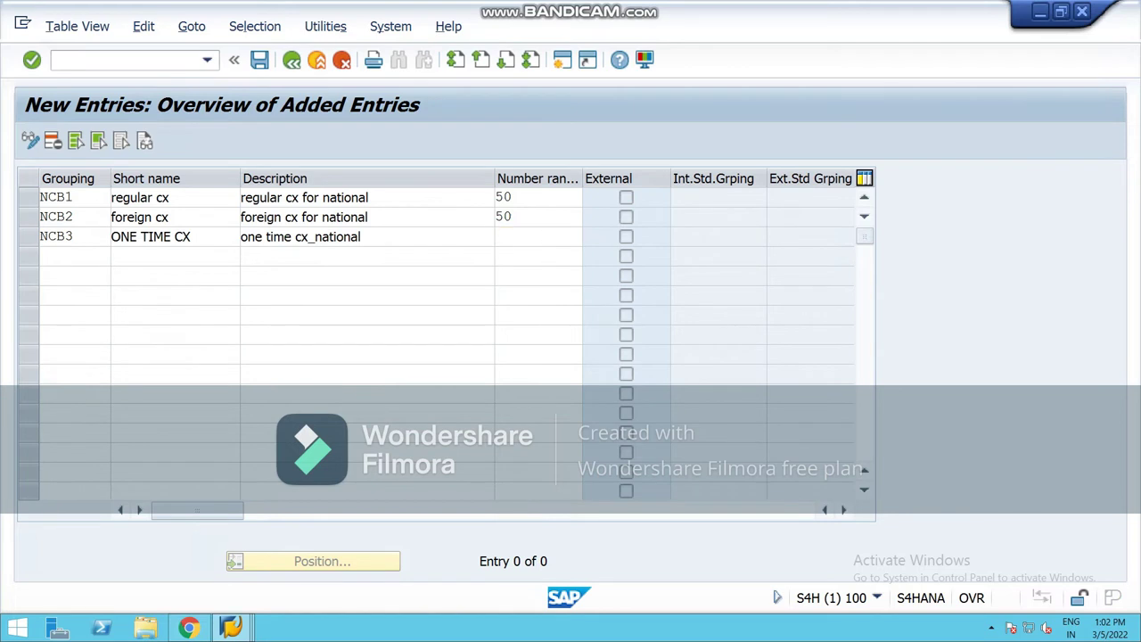
left_click(590, 237)
left_click(331, 357)
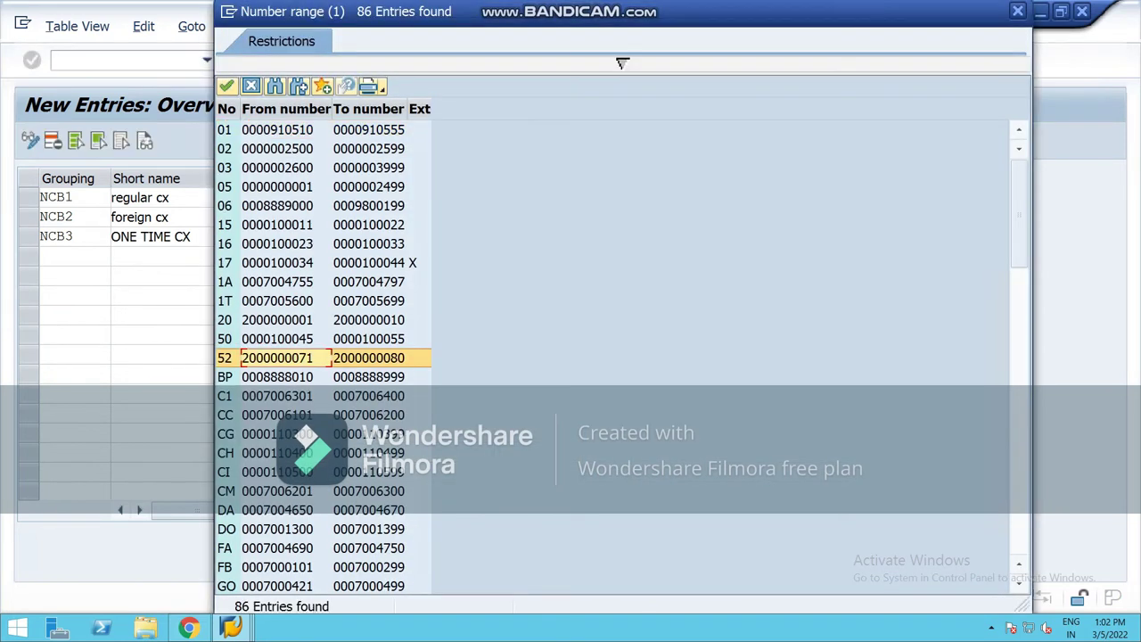
key("Return")
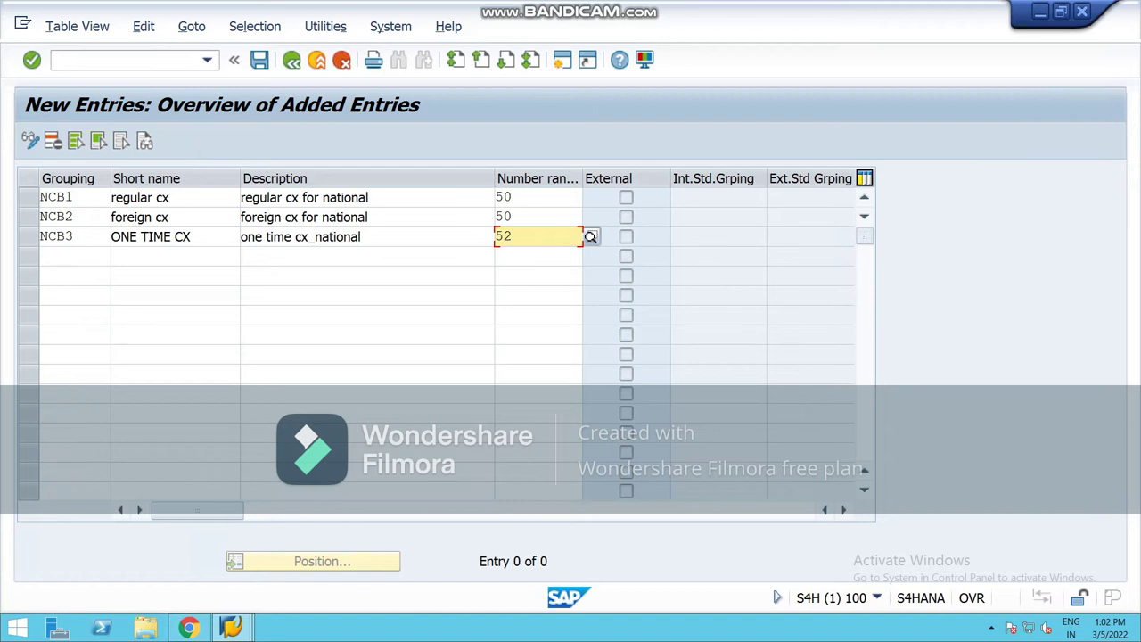
key("Tab")
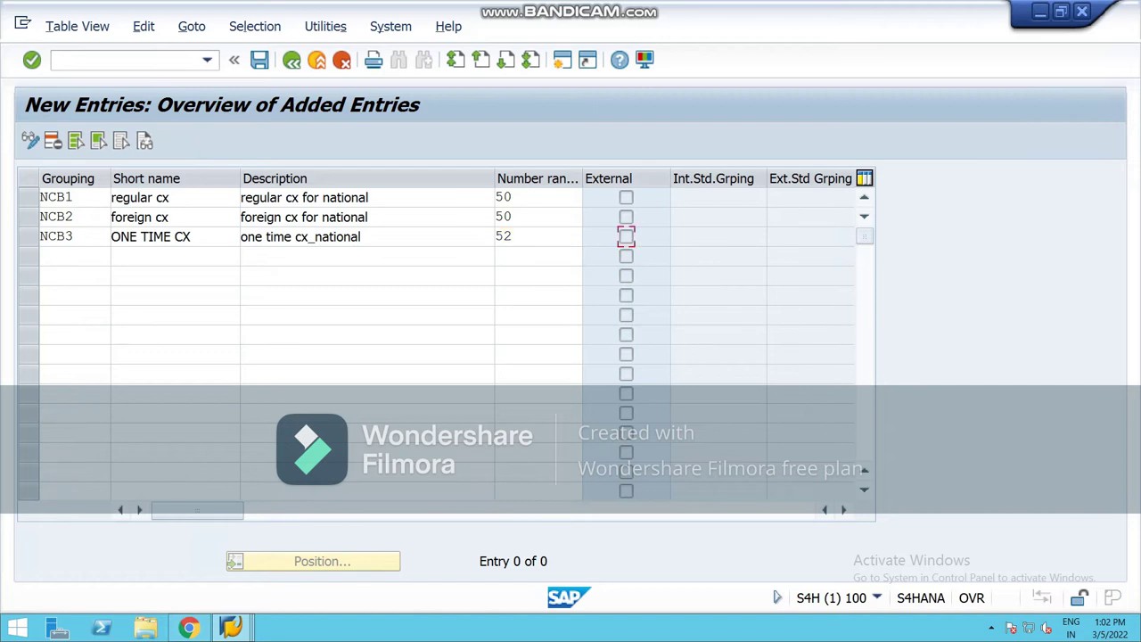
key("Return")
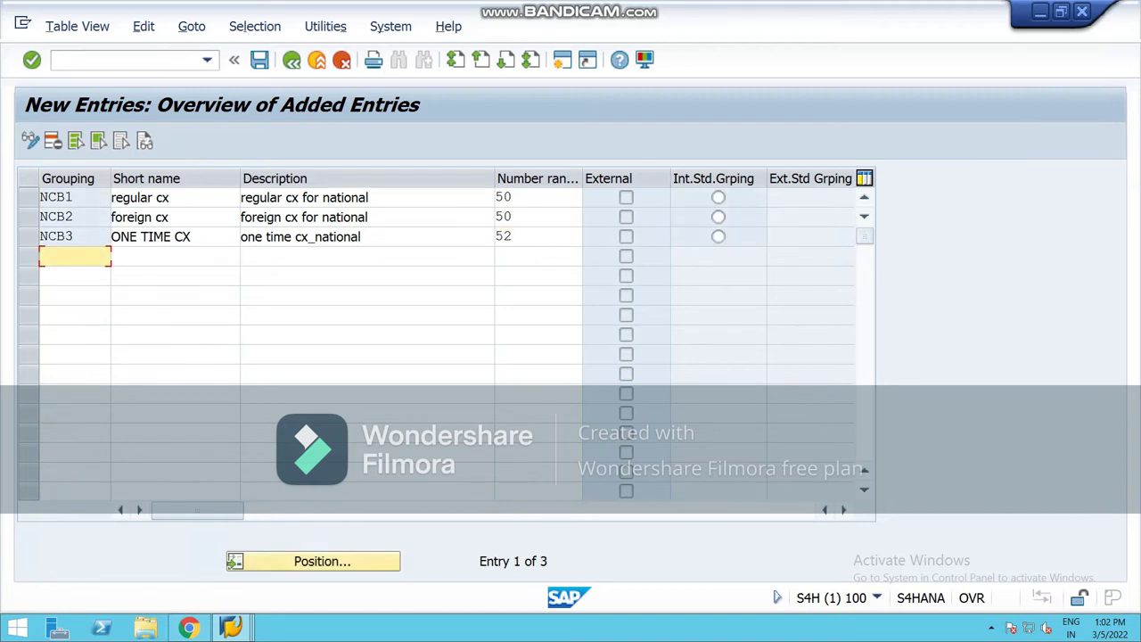
key("ctrl+s")
key("F8")
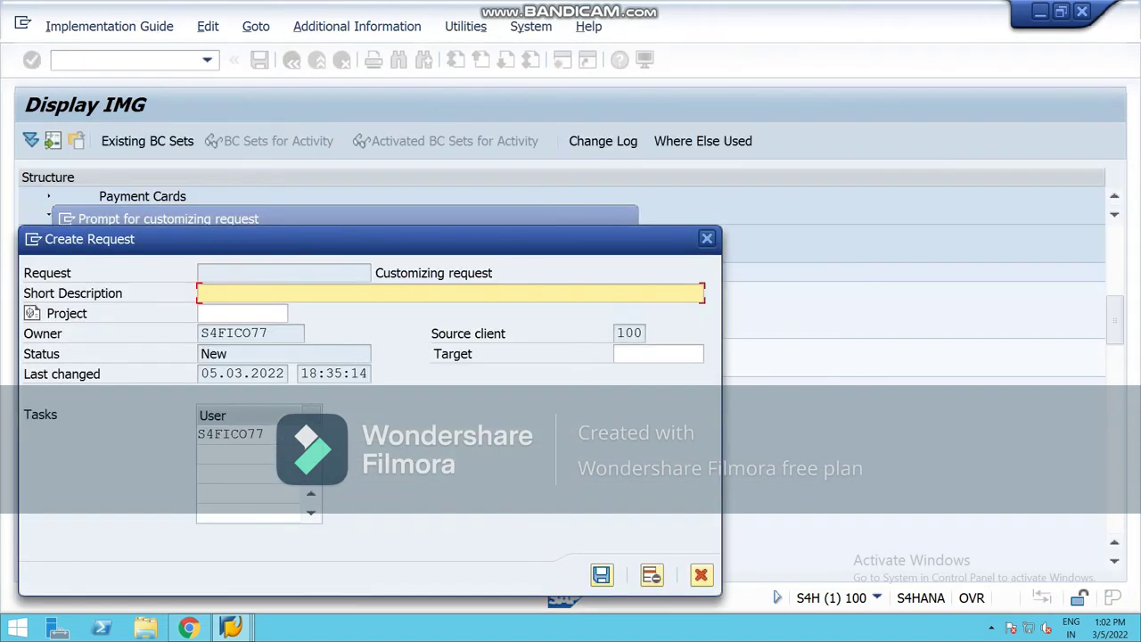
Step: Describe the new customizing request as defining BP groupings and assigning ranges (national), and confirm it
type("derfuna")
key("BackSpace")
key("BackSpace")
type("==")
key("BackSpace")
key("BackSpace")
key("BackSpace")
key("BackSpace")
key("BackSpace")
type("fine ")
type("b")
type("g and ")
type("asdign")
key("BackSpace")
key("BackSpace")
key("BackSpace")
key("BackSpace")
type("sign ranges national")
key("Return")
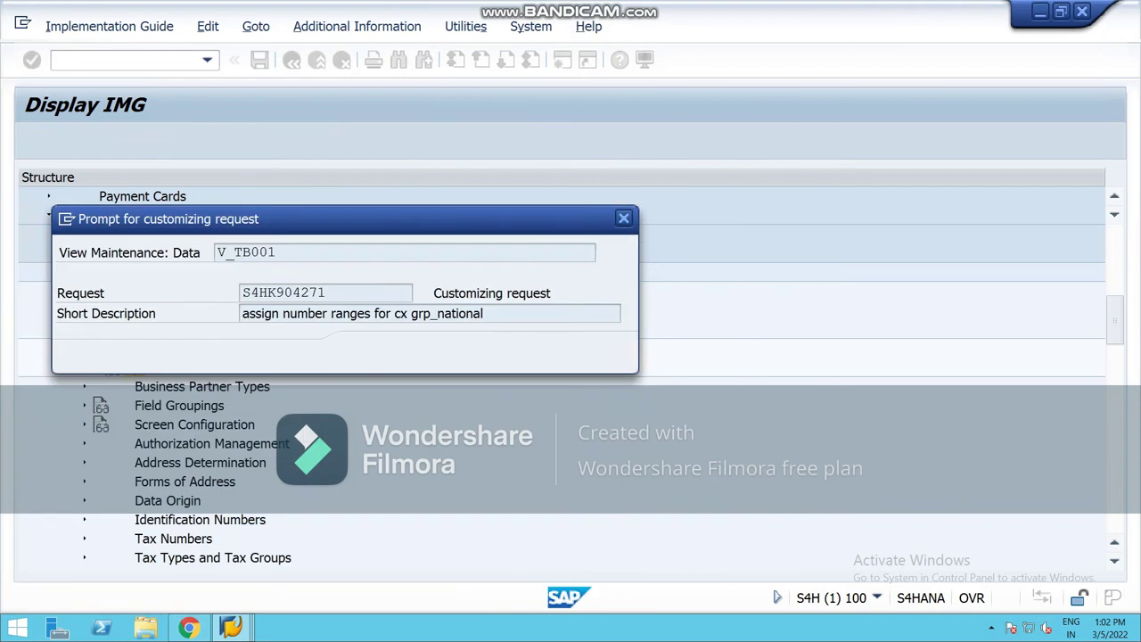
key("Return")
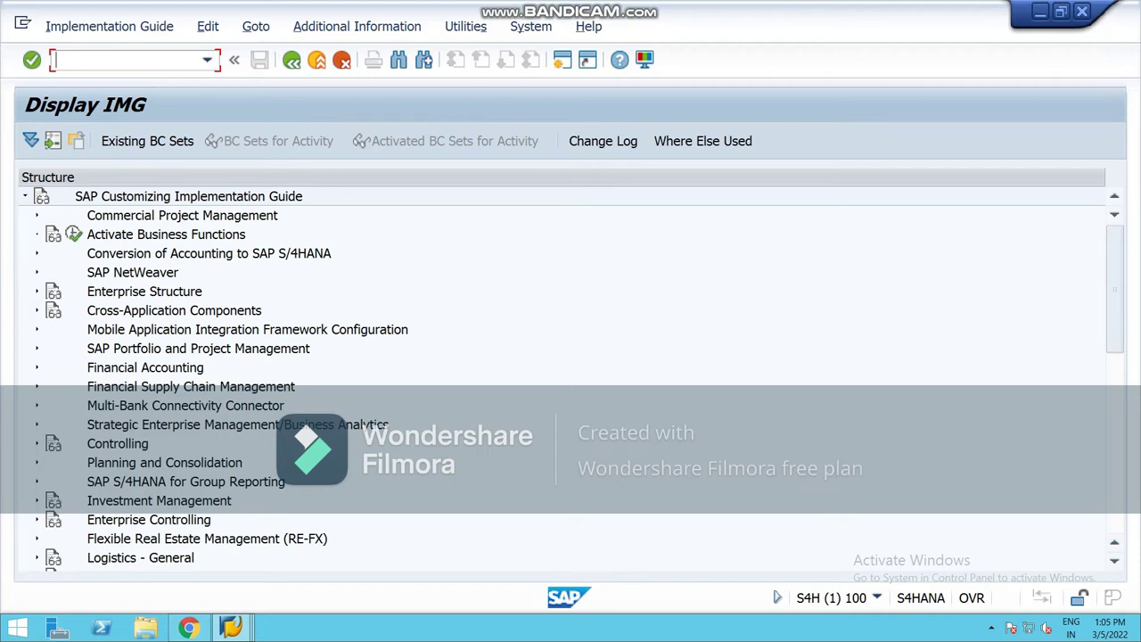
Step: Expand Cross-Application Components > Customer/Vendor Integration > Field Assignment > Assign Keys and open BP-to-Customer number assignment
left_click(36, 310)
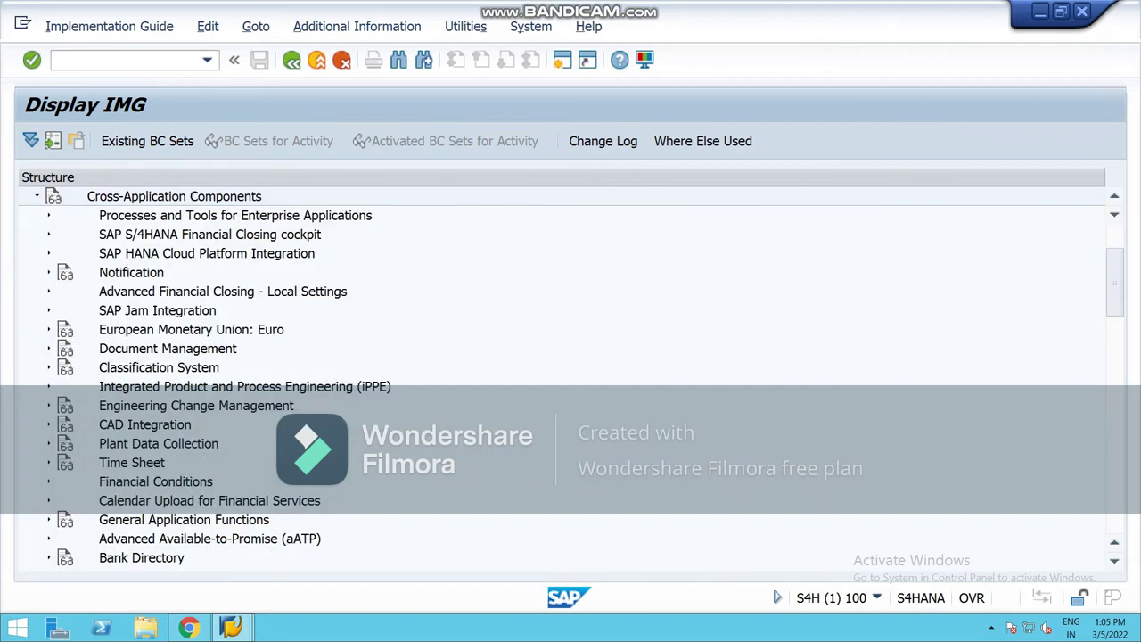
scroll(561, 375, "down", 4)
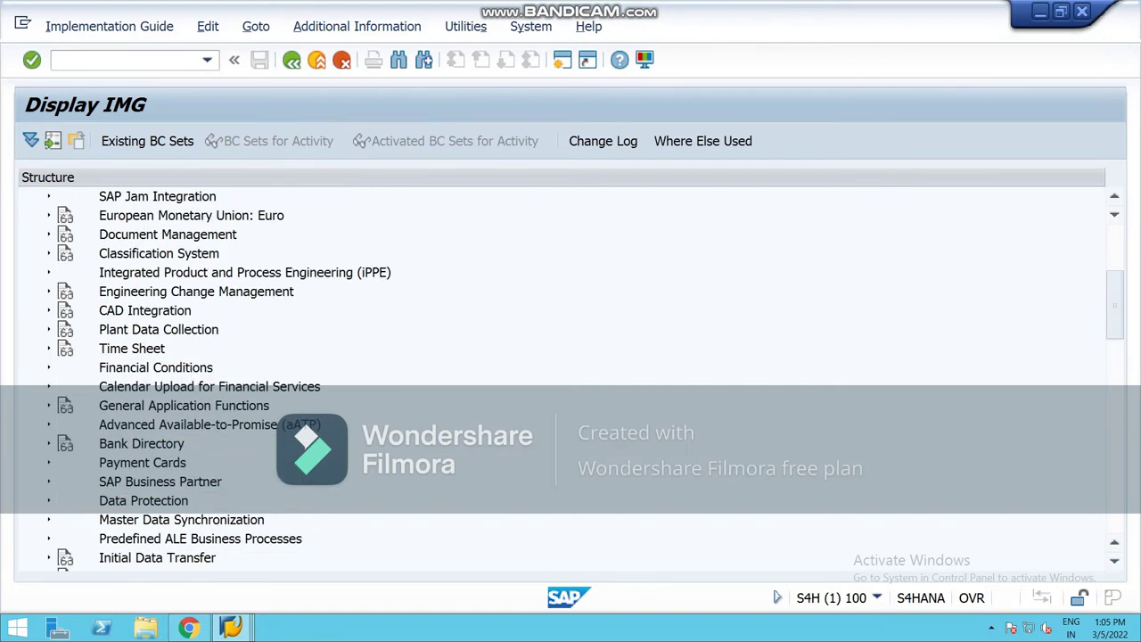
left_click(48, 520)
scroll(562, 374, "down", 1)
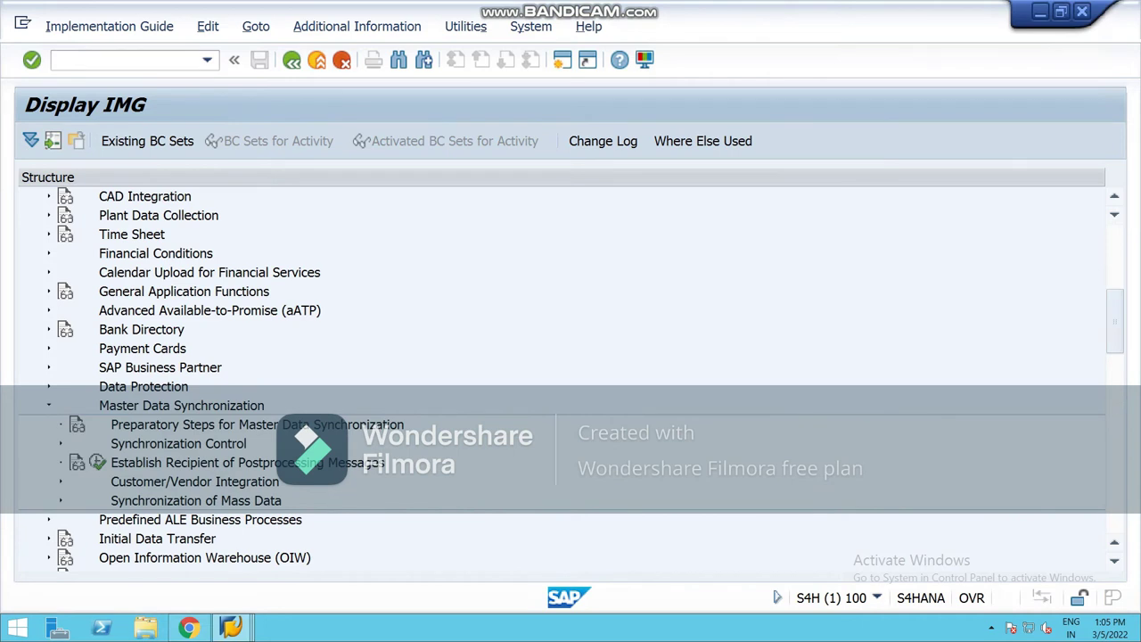
left_click(61, 481)
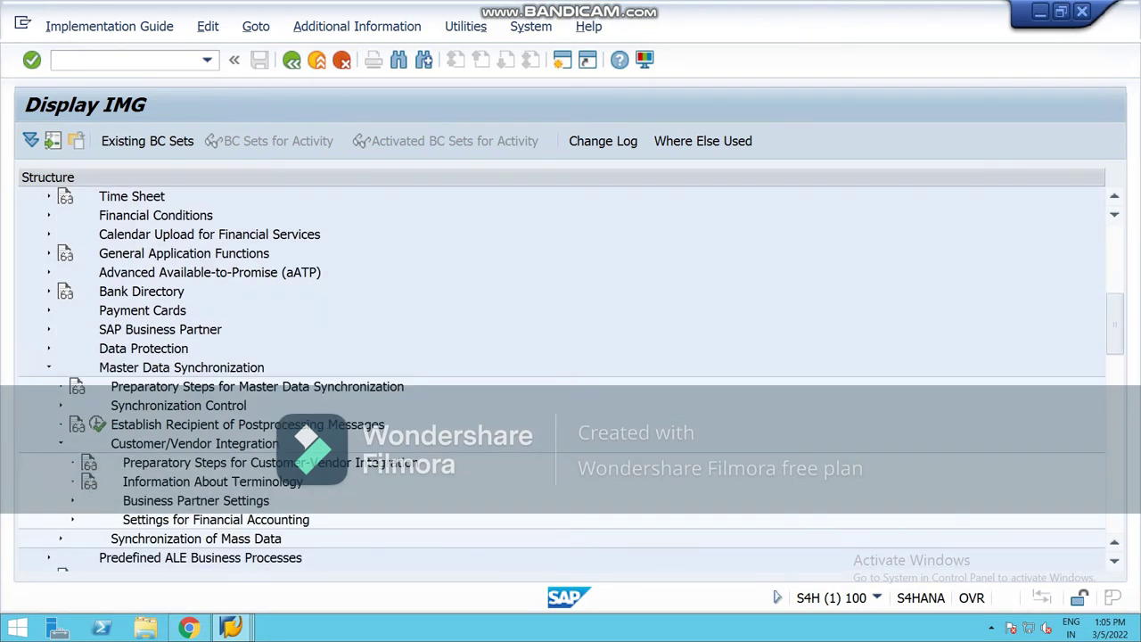
scroll(562, 374, "down", 1)
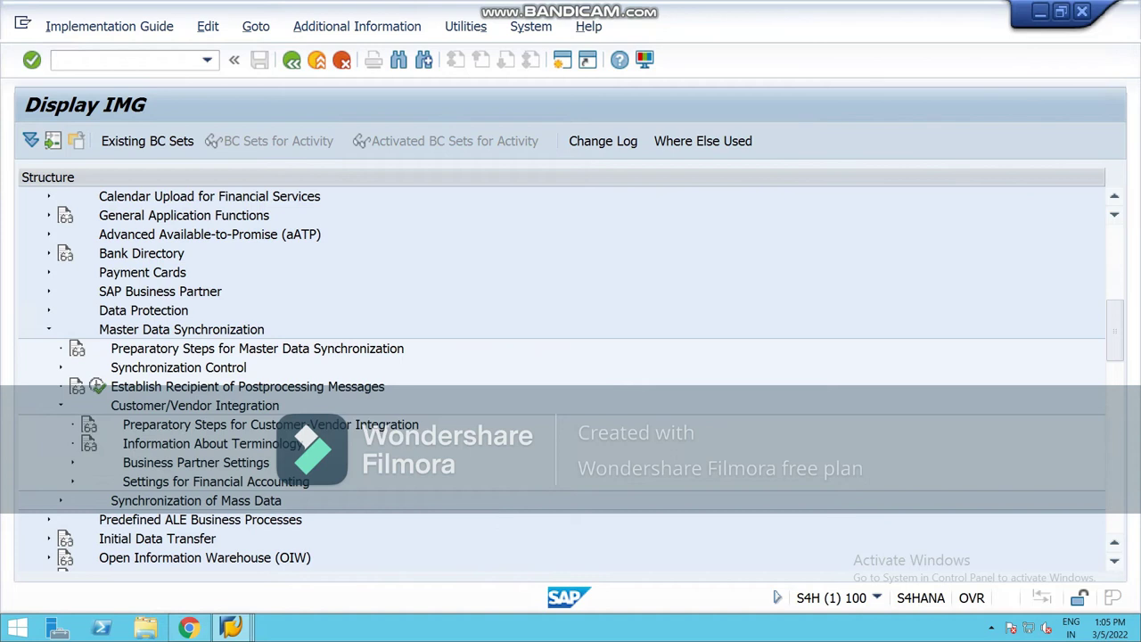
left_click(72, 462)
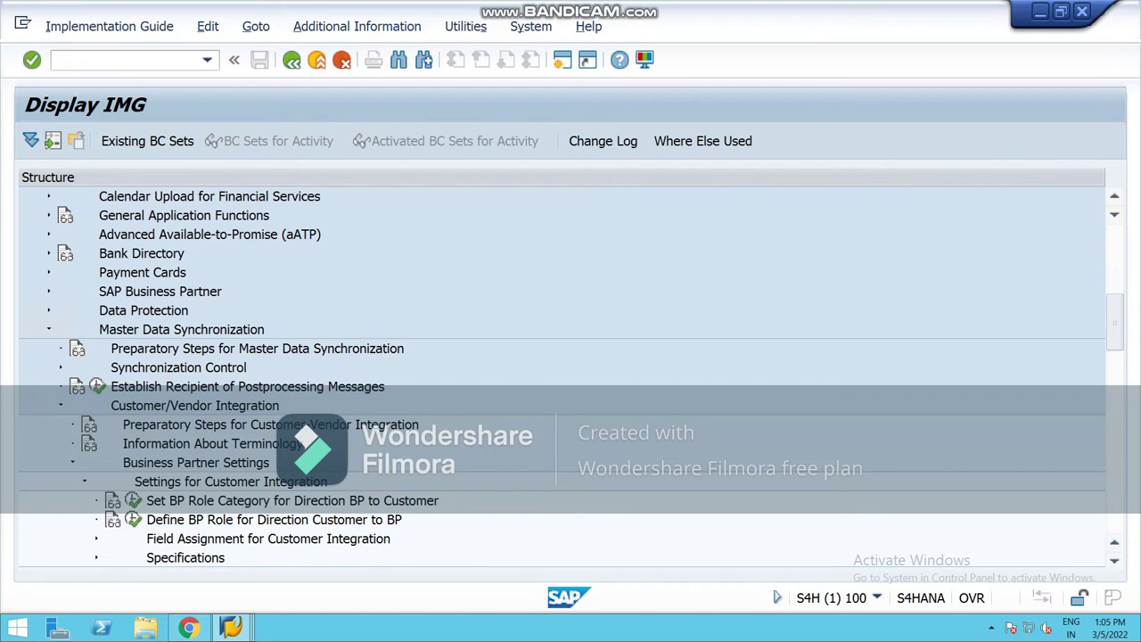
scroll(561, 375, "down", 1)
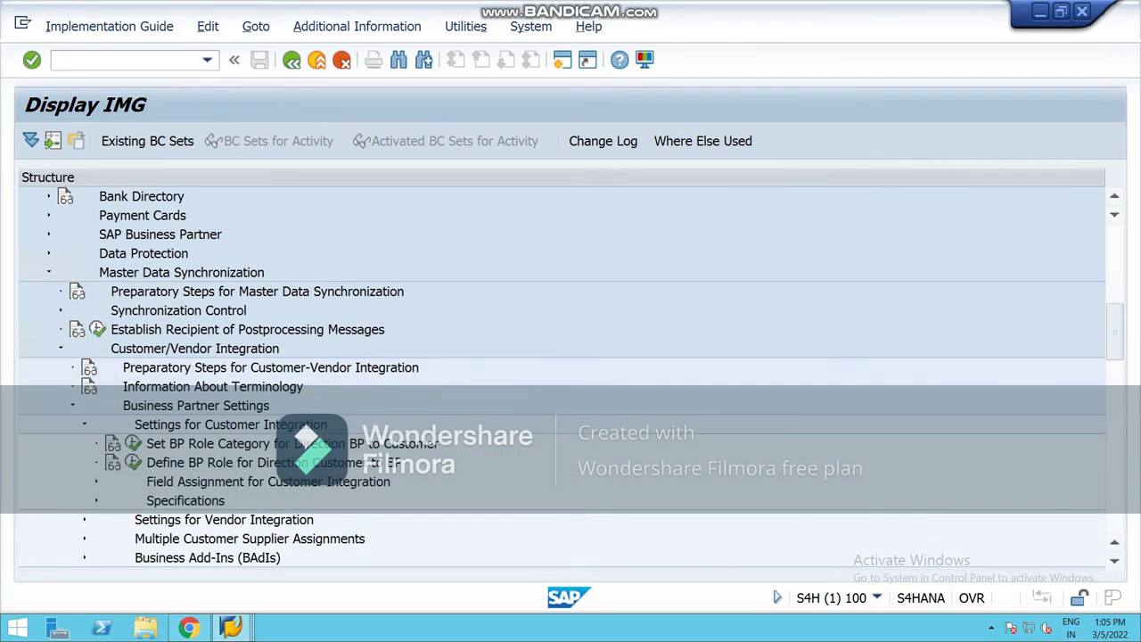
left_click(96, 481)
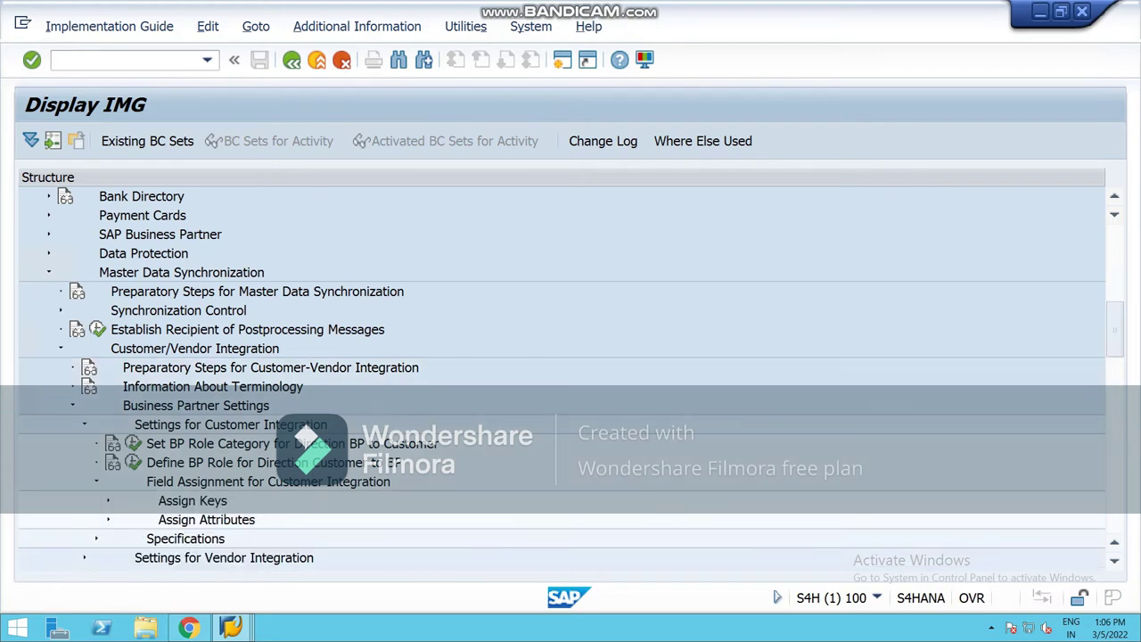
left_click(108, 500)
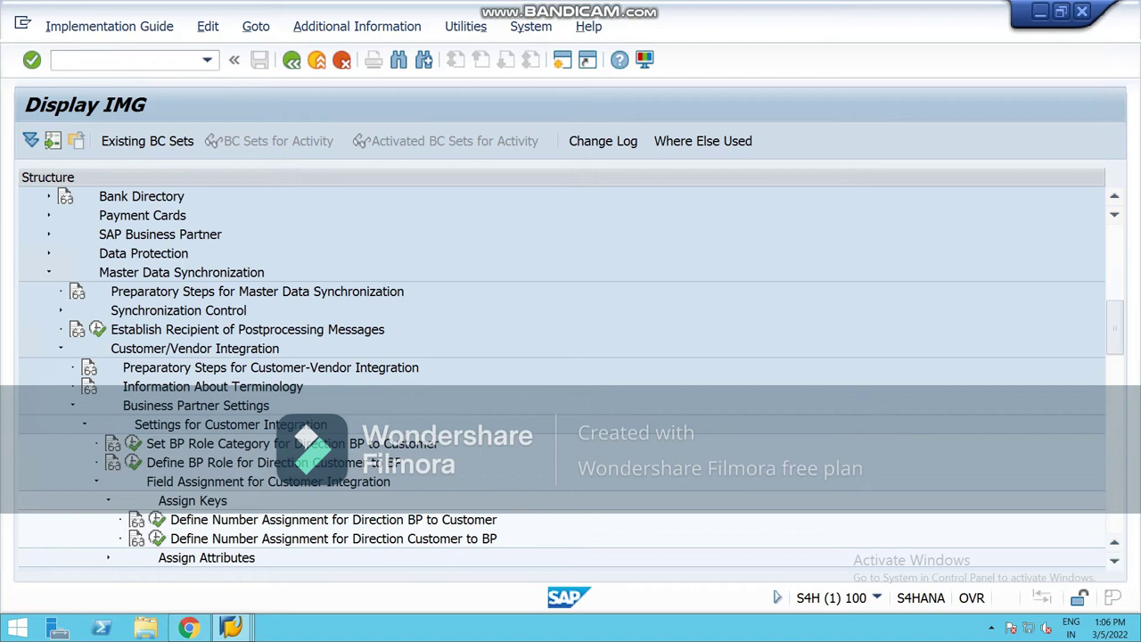
left_click(158, 520)
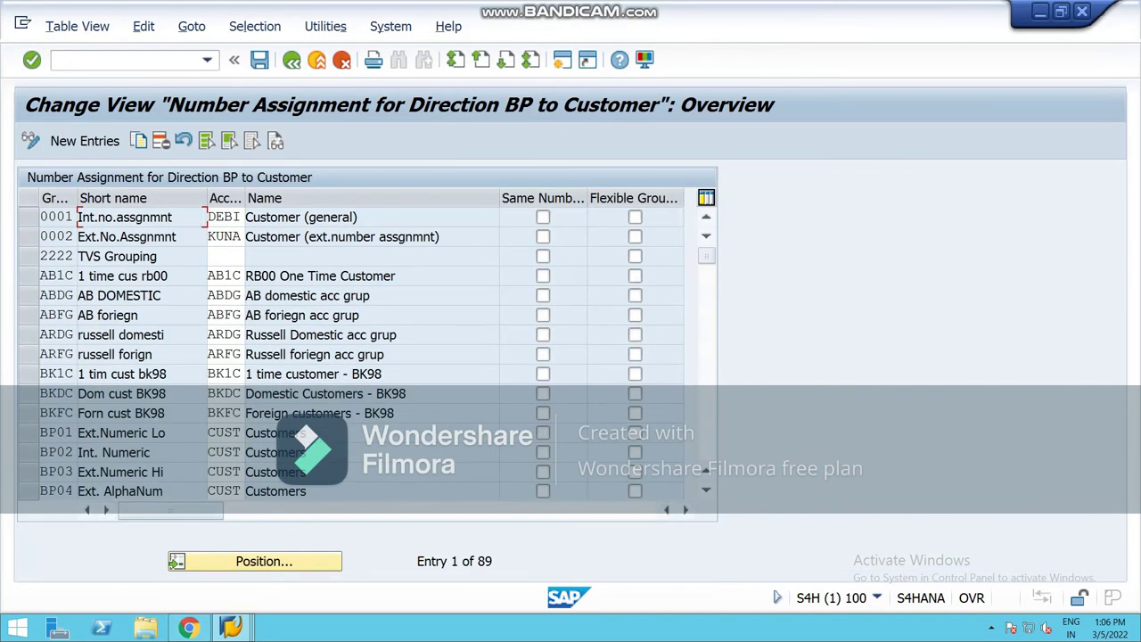
Step: Add new entries mapping grouping NCB1 to account group NCRC and NCB2 to NCFC
left_click(85, 141)
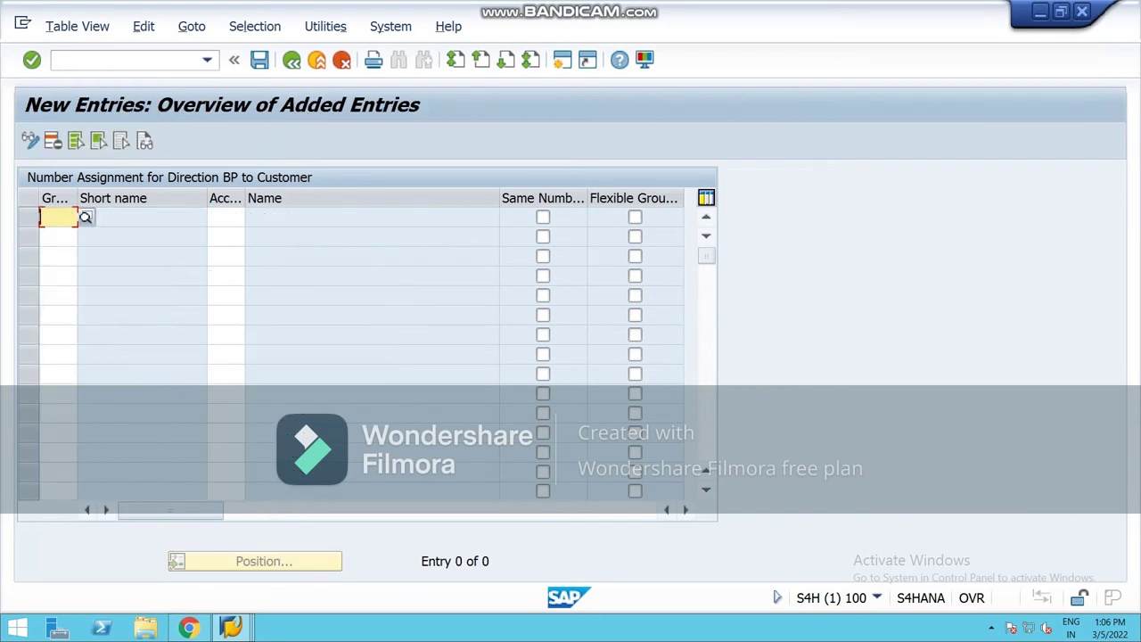
type("ncb1")
left_click(226, 217)
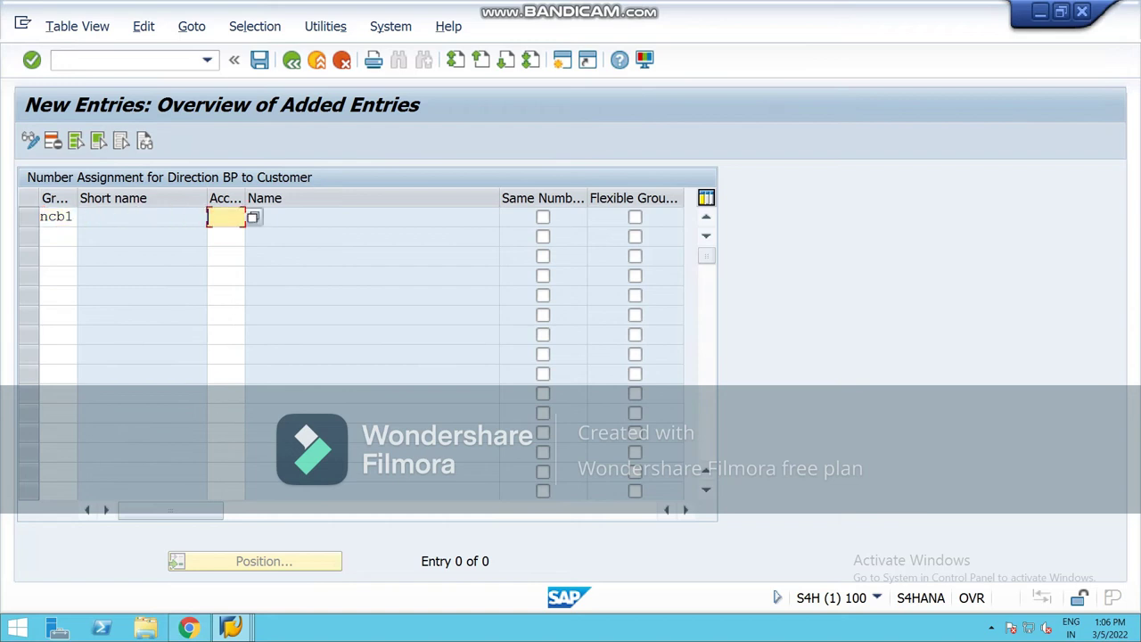
type("ncrc")
left_click(57, 237)
type("ncb2")
left_click(225, 236)
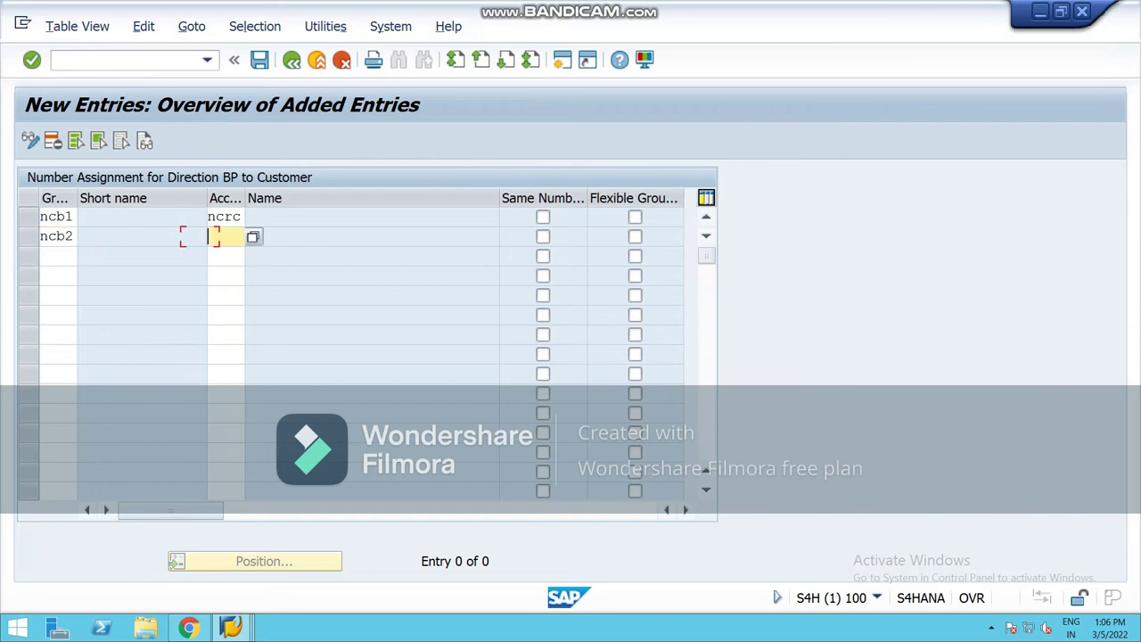
type("ncfc")
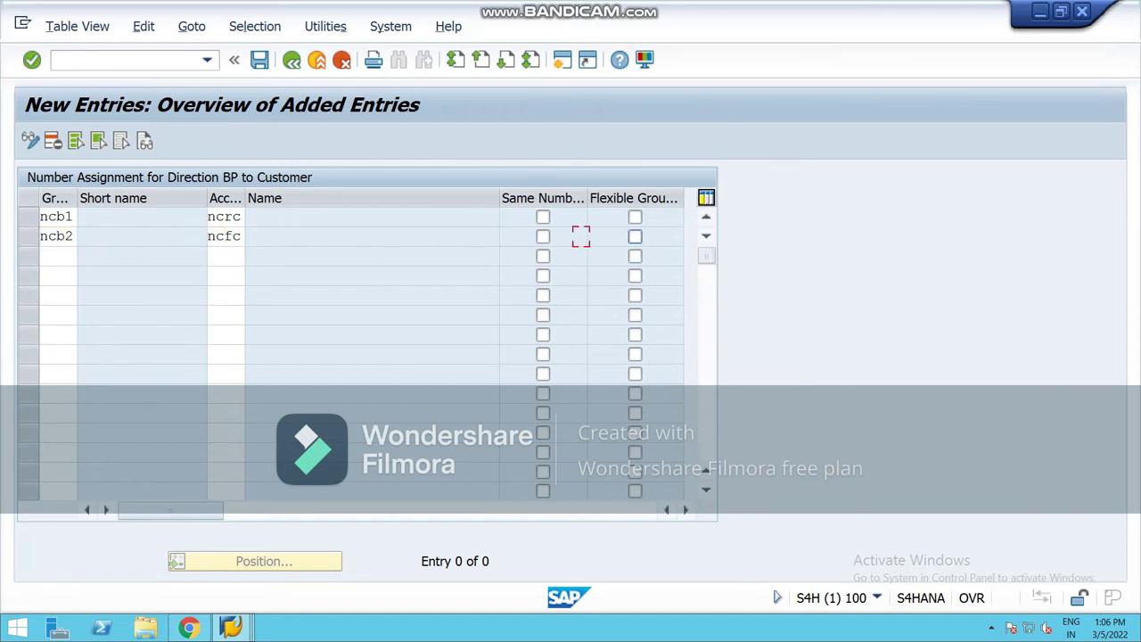
Step: Map grouping NCB3 to customer account group NCOC
key("Return")
type("ncb3")
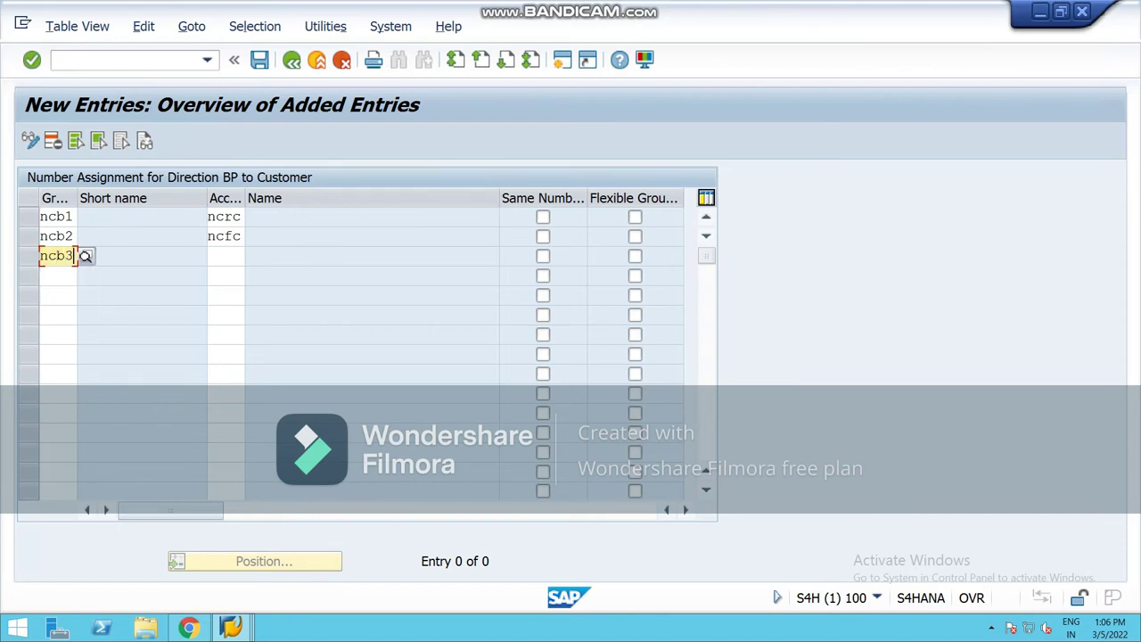
left_click(226, 256)
type("ncoc")
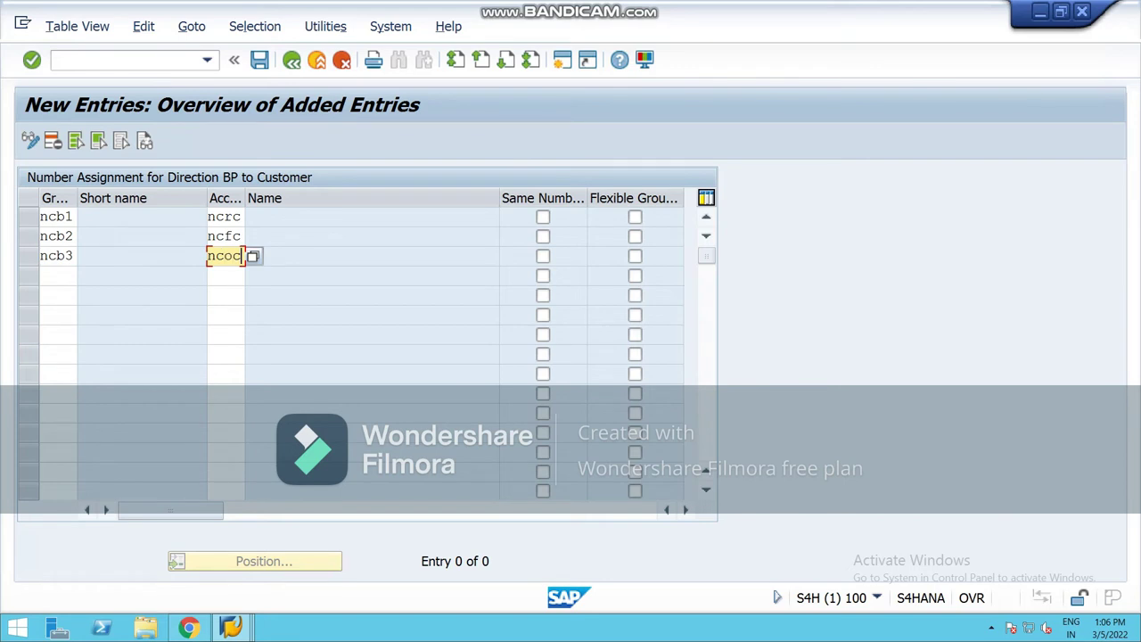
left_click(267, 236)
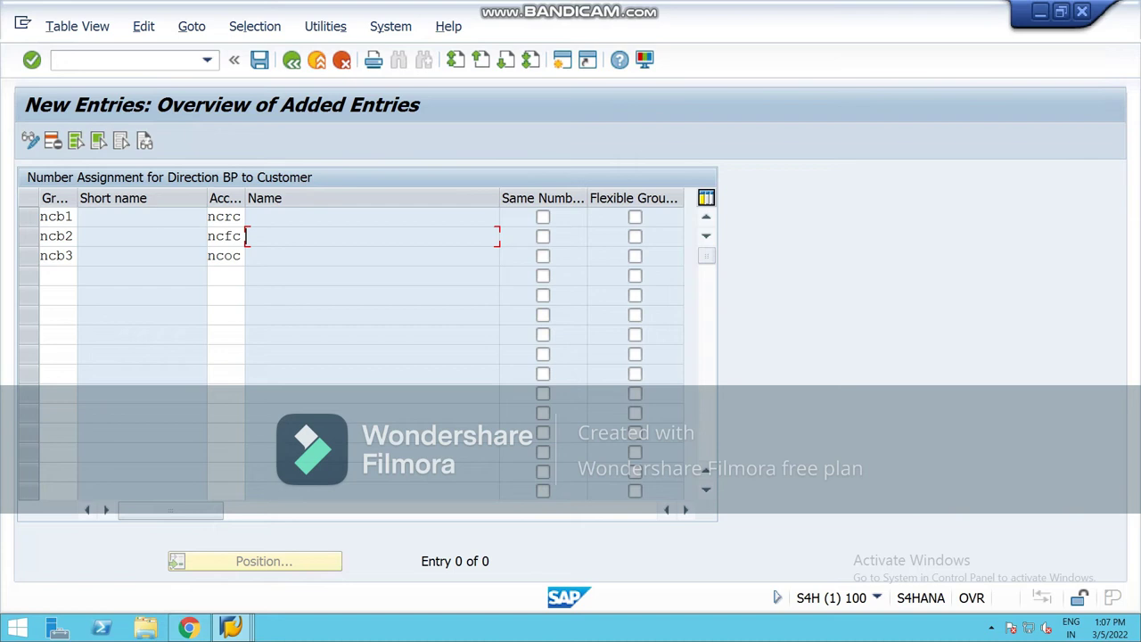
Step: Validate the three assignments, setting same number for NCB3, and save them
key("Down")
key("Return")
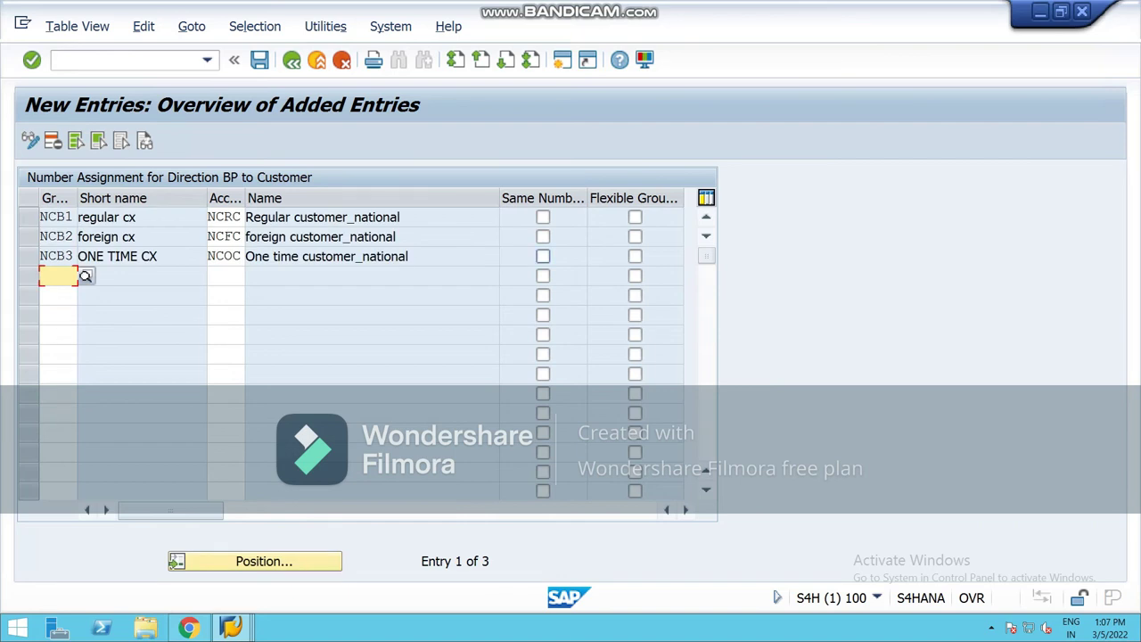
left_click(543, 256)
left_click(409, 256)
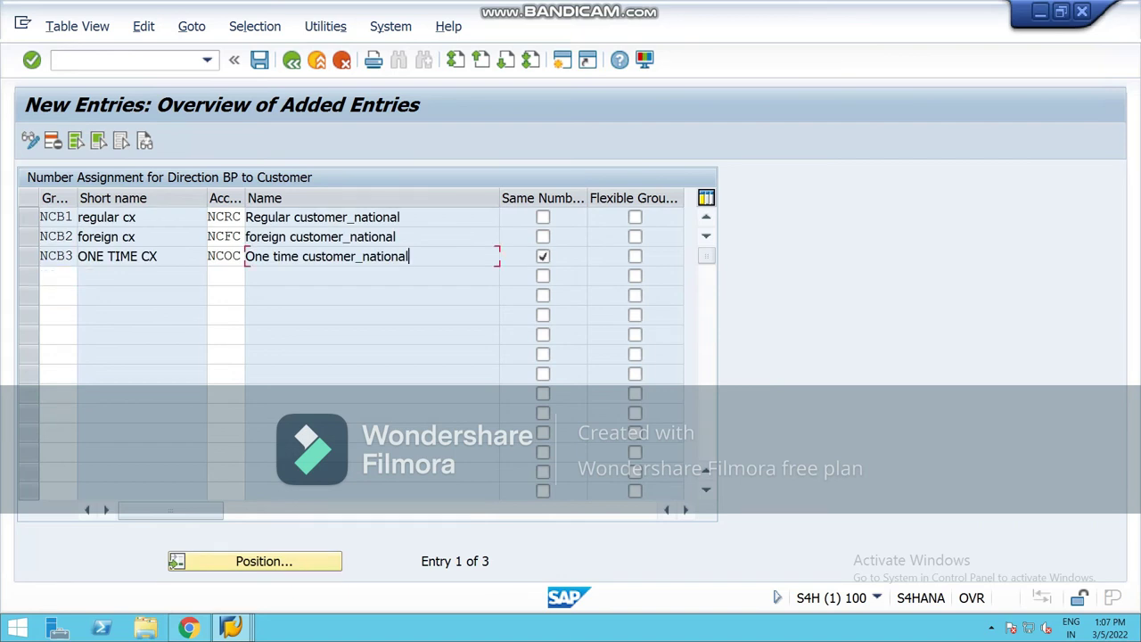
key("Return")
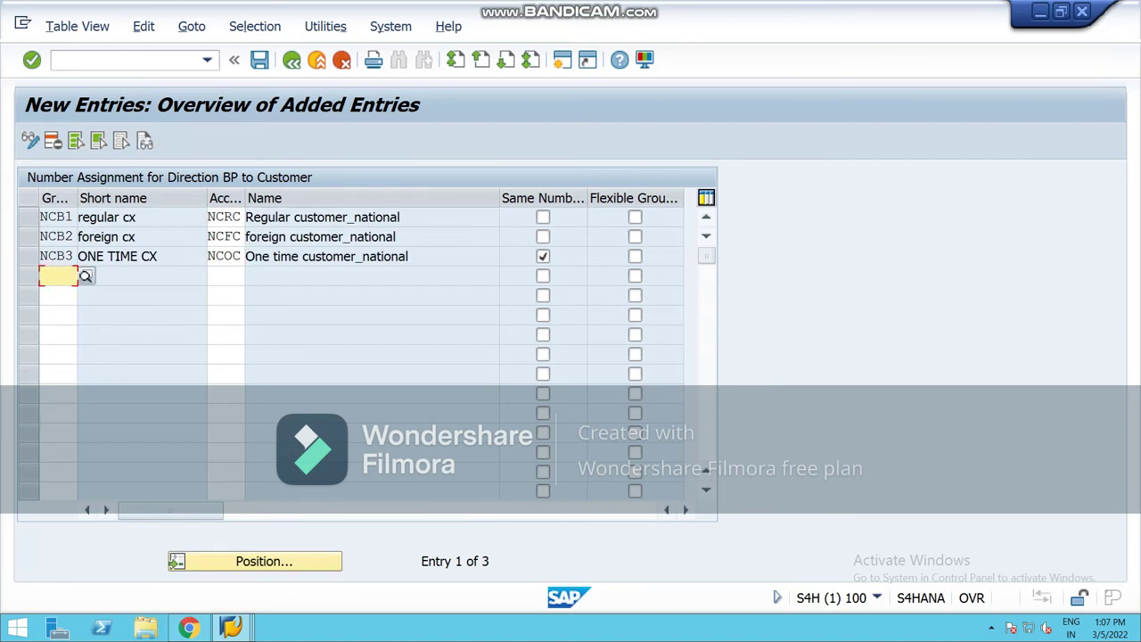
key("ctrl+s")
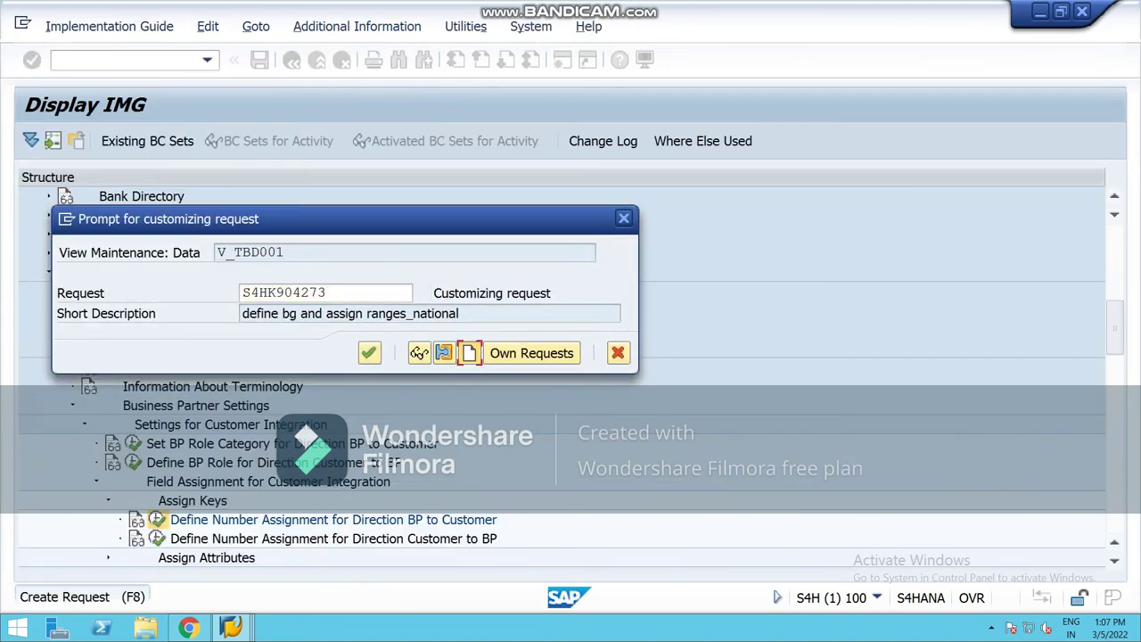
Step: Create a customizing request described 'linked business grp wityh cx grp_national' and save
left_click(469, 353)
type("lined")
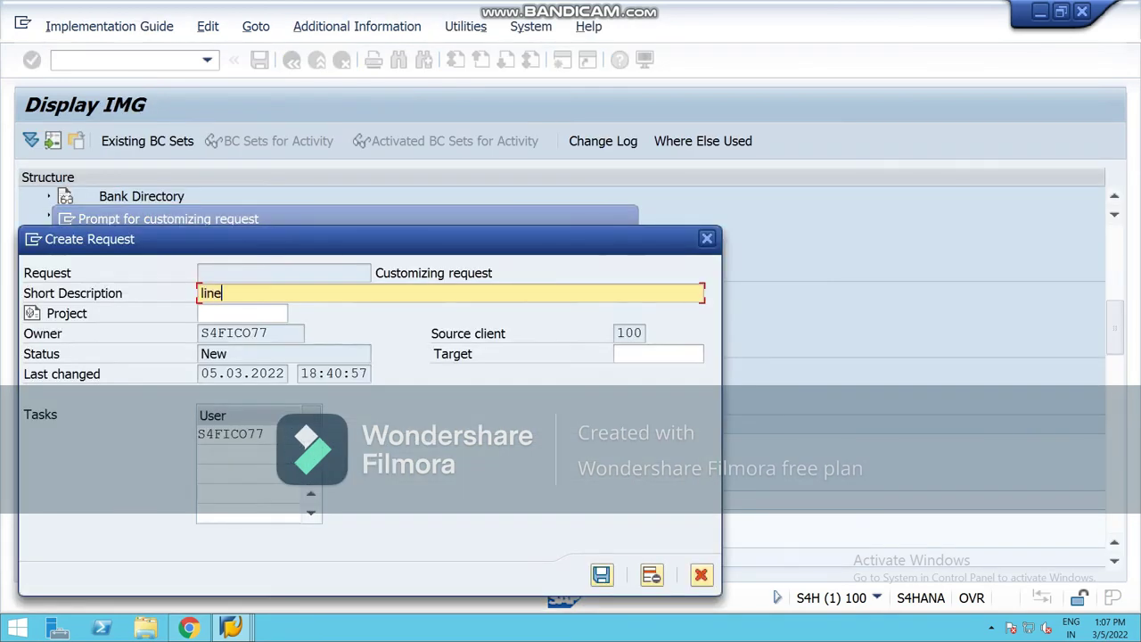
key("BackSpace")
key("BackSpace")
type("led")
key("BackSpace")
key("BackSpace")
key("BackSpace")
type("ked business grp wityh cx gr")
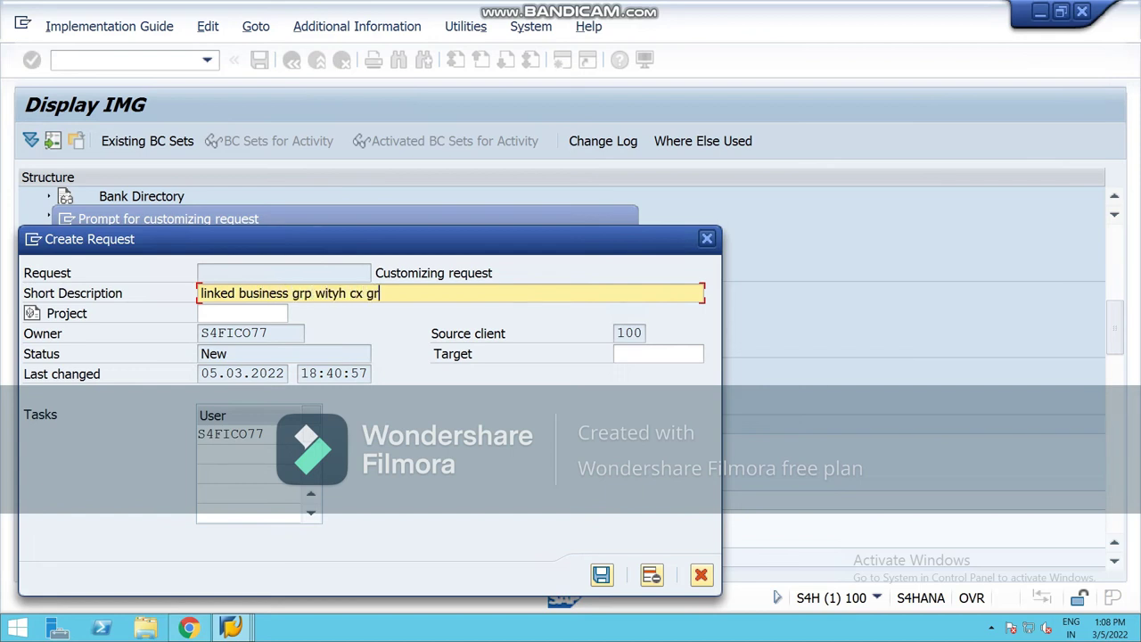
type("p_national")
key("Return")
key("Return")
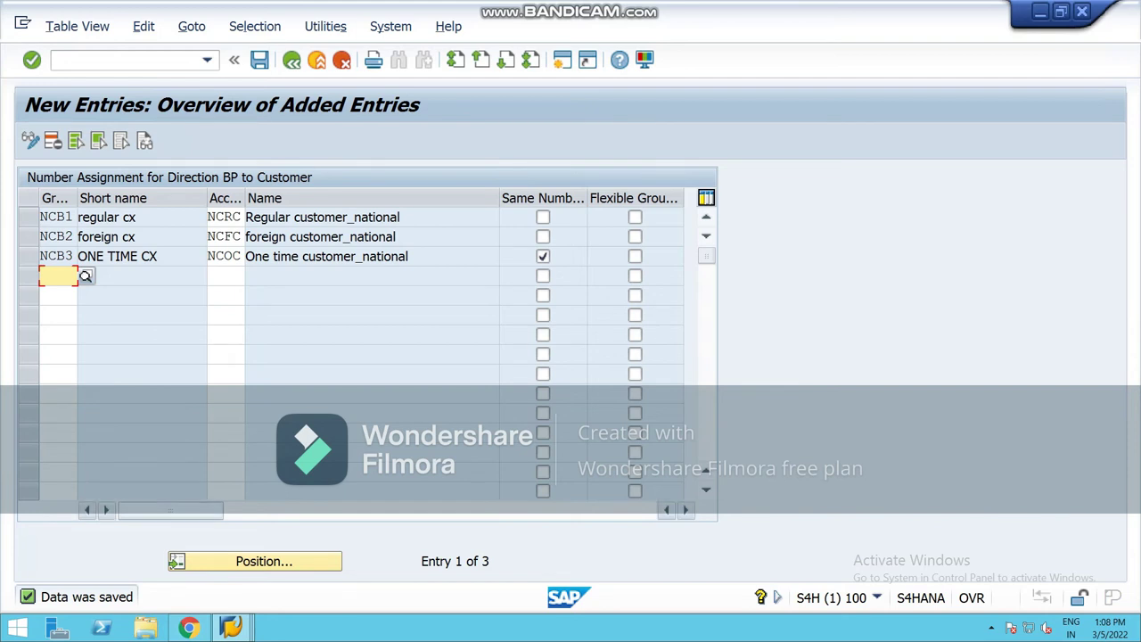
Step: Bring the SAP window back and exit the grouping assignment screen
left_click(231, 628)
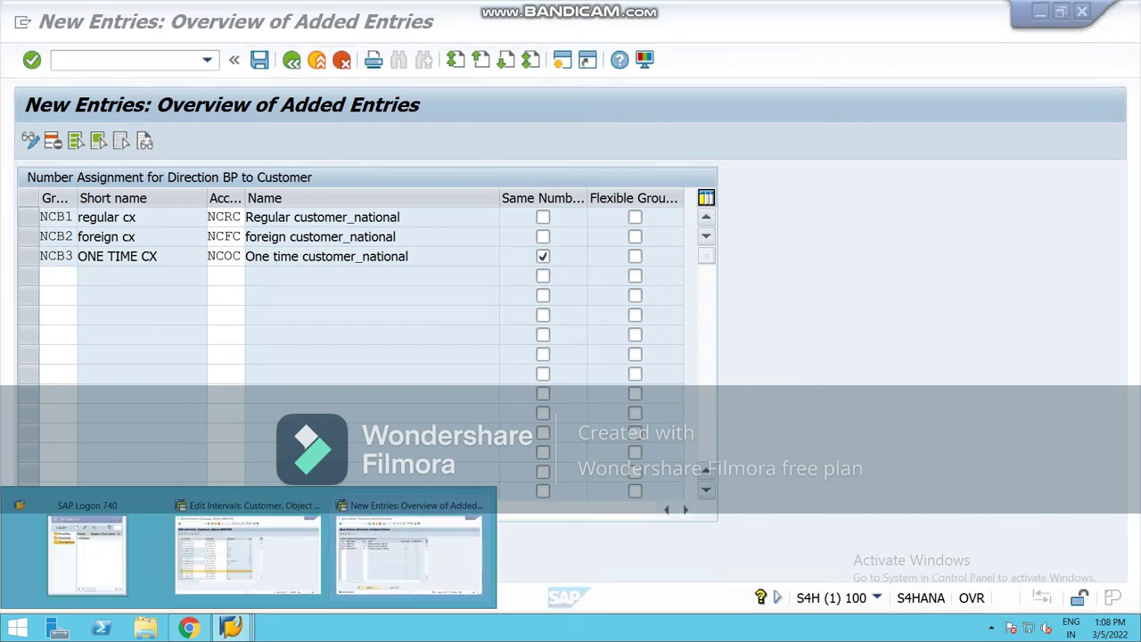
left_click(408, 553)
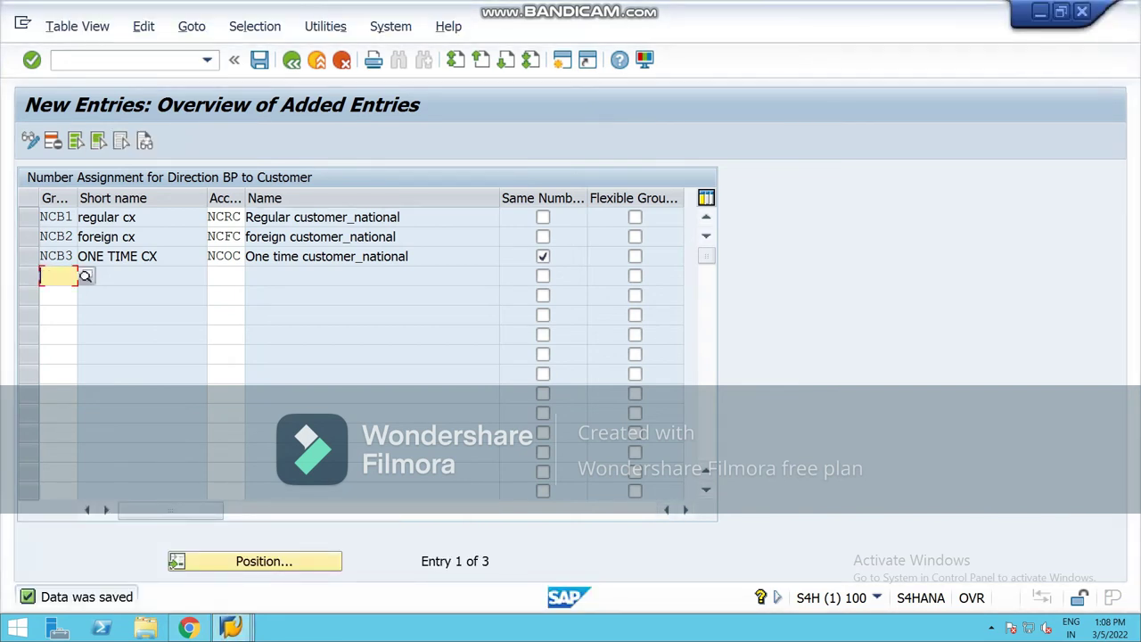
left_click(562, 58)
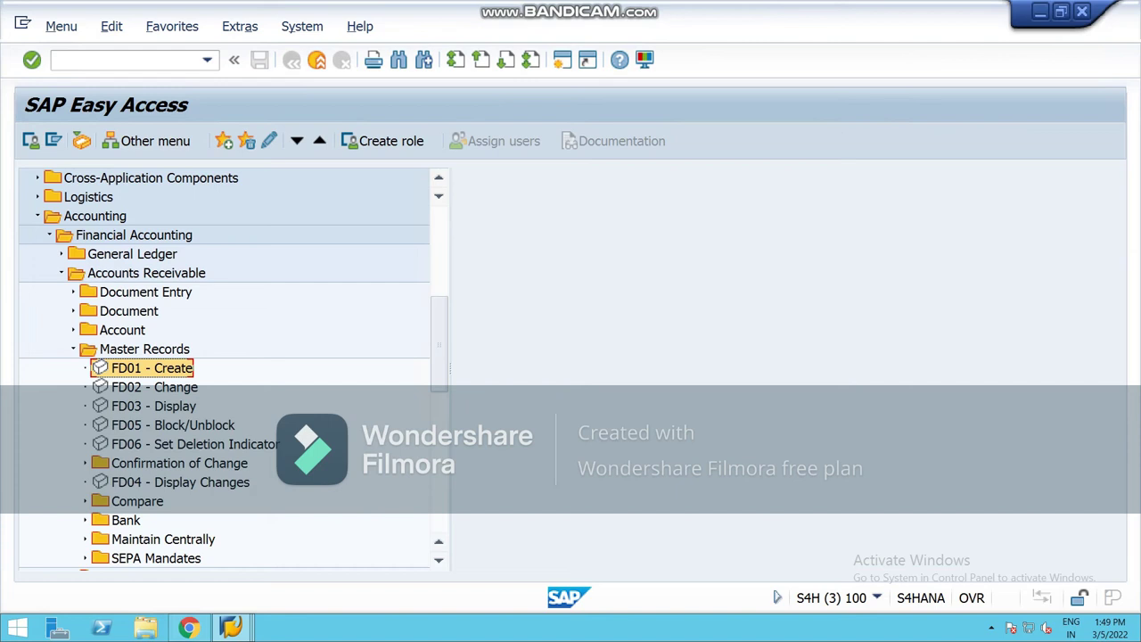
Step: Start an organization business partner with the general role 000000
key("Return")
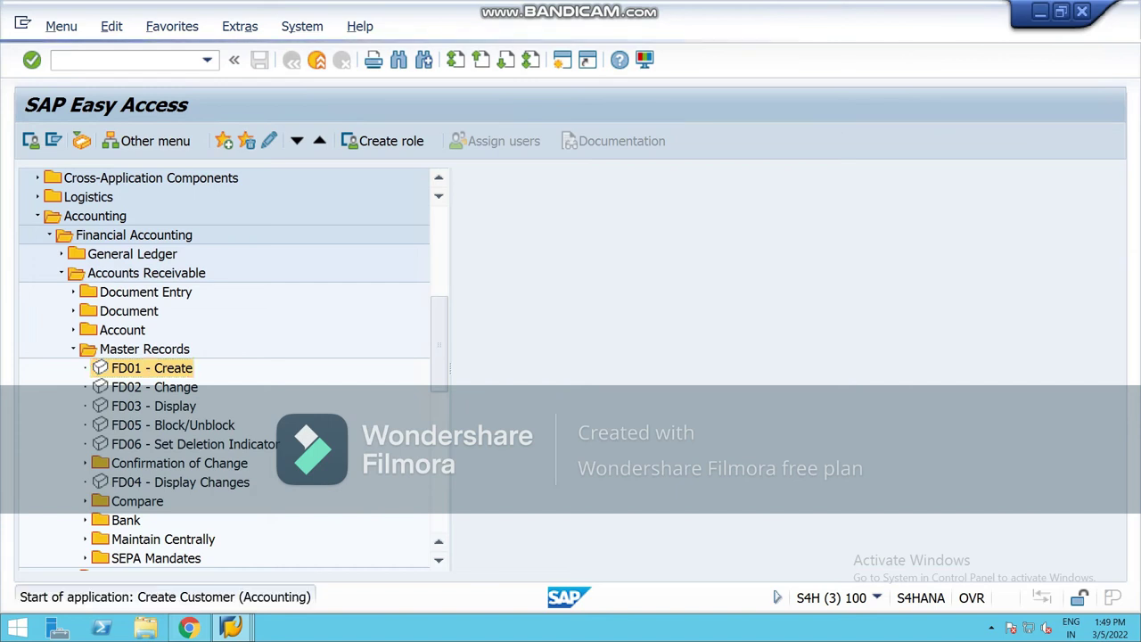
left_click(355, 394)
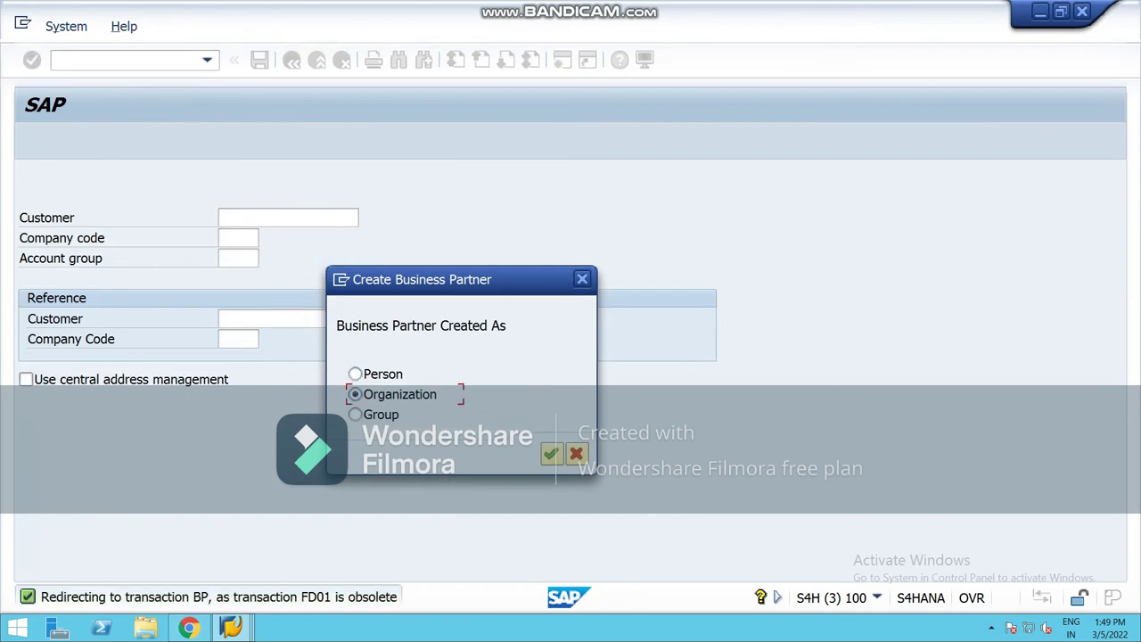
key("Return")
left_click(707, 197)
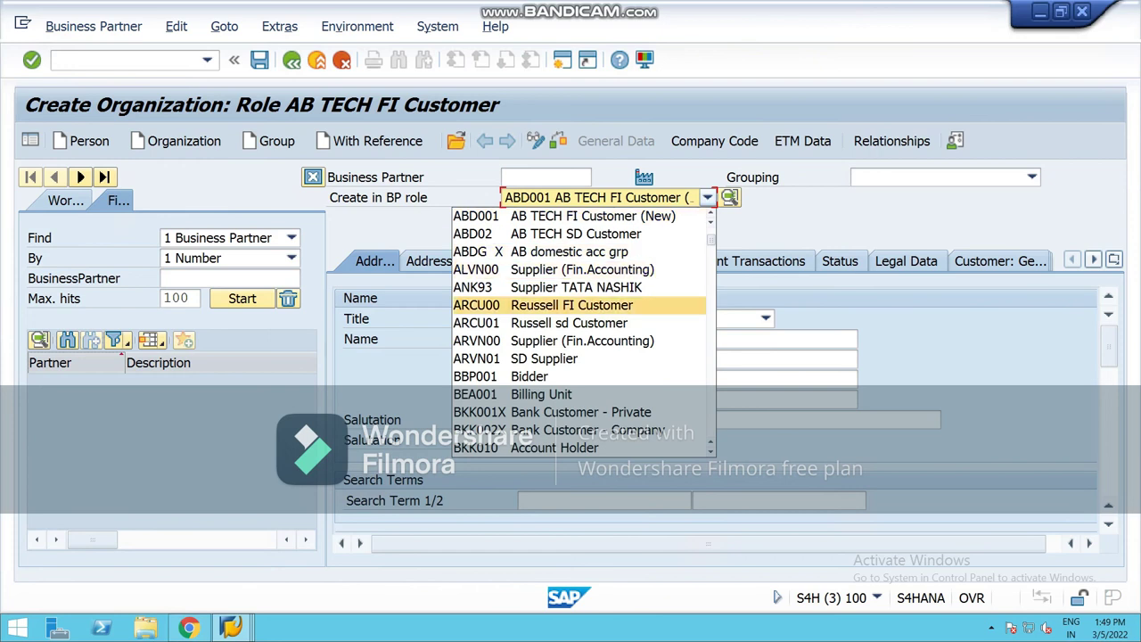
key("Up")
key("Up")
key("Up")
key("Up")
key("Up")
key("Up")
key("Up")
key("Up")
key("Up")
key("Up")
key("Up")
key("Return")
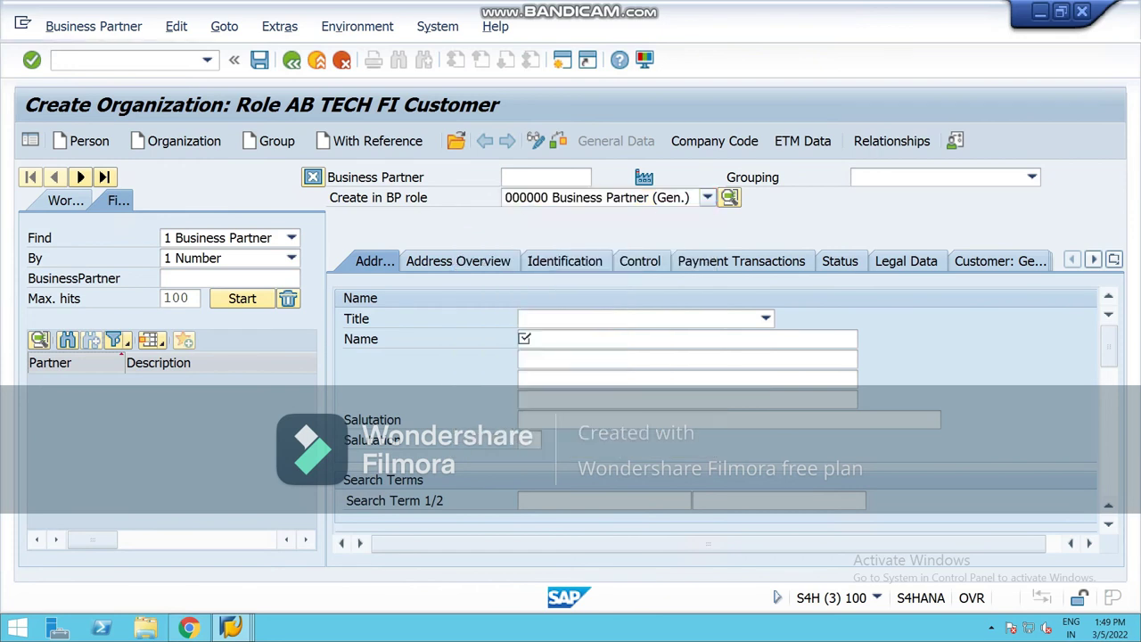
key("Return")
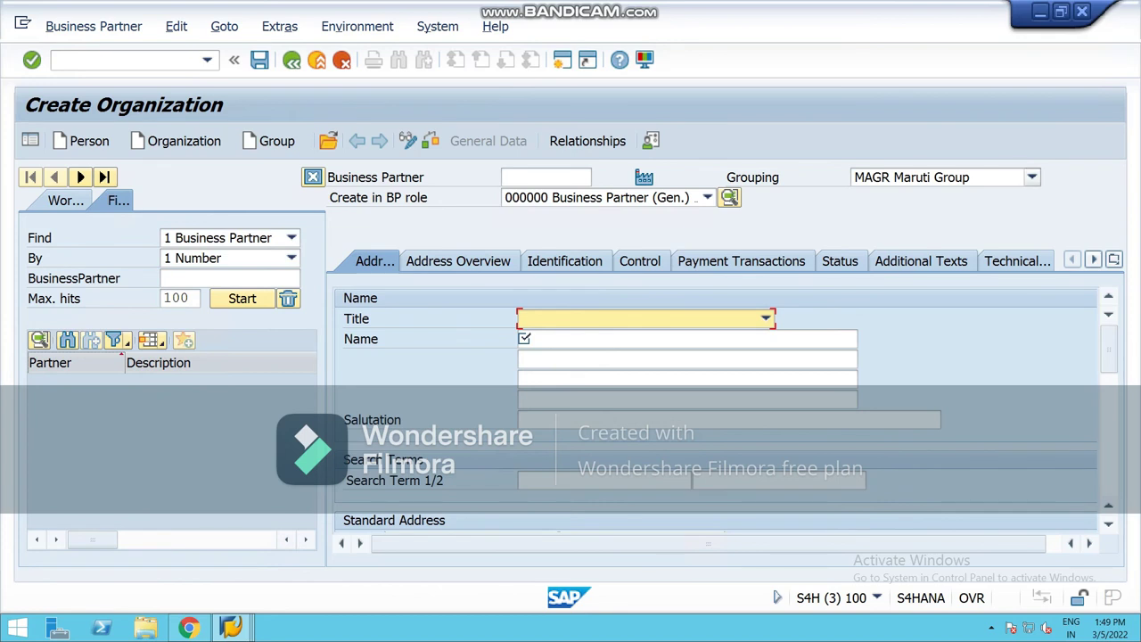
Step: Set grouping NCB1 (regular cx for national) and title 0003 Company
left_click(1031, 176)
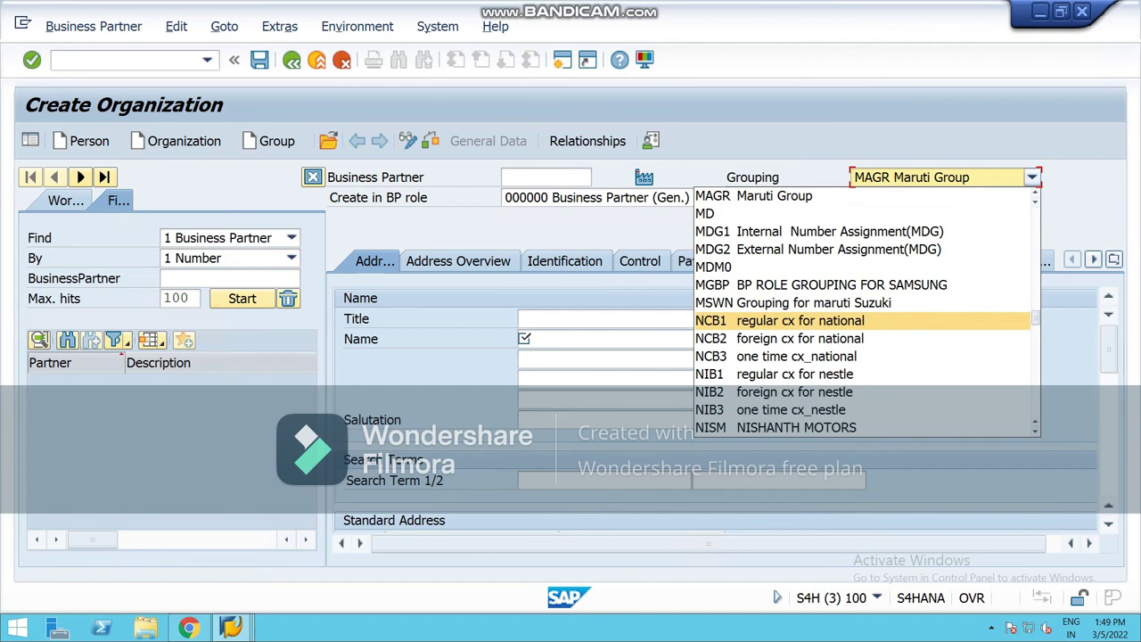
key("Return")
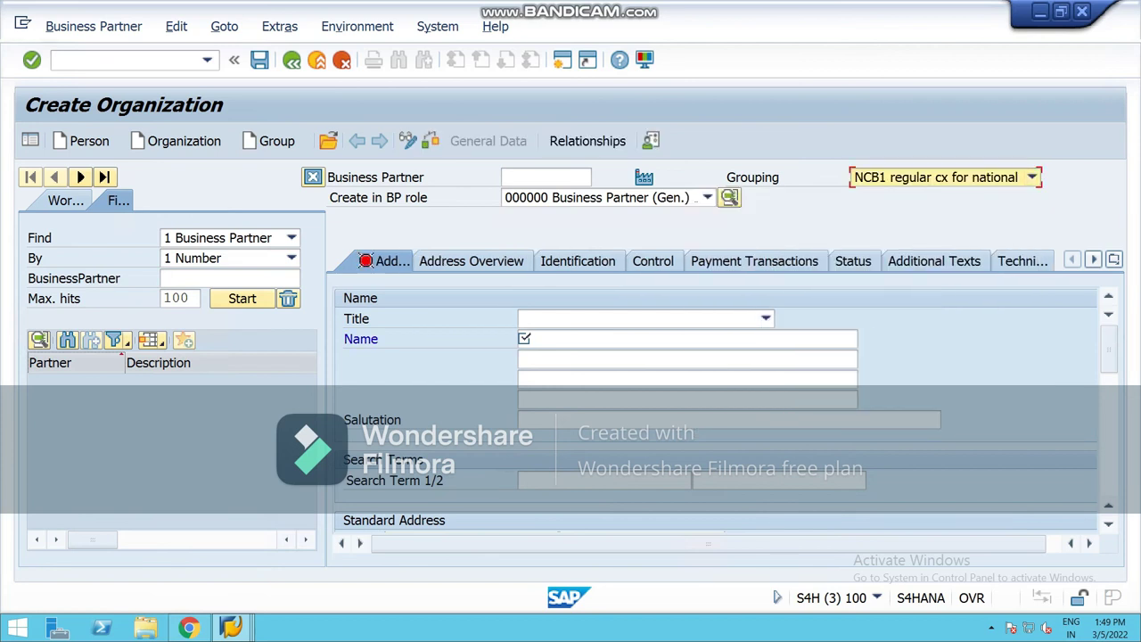
left_click(766, 318)
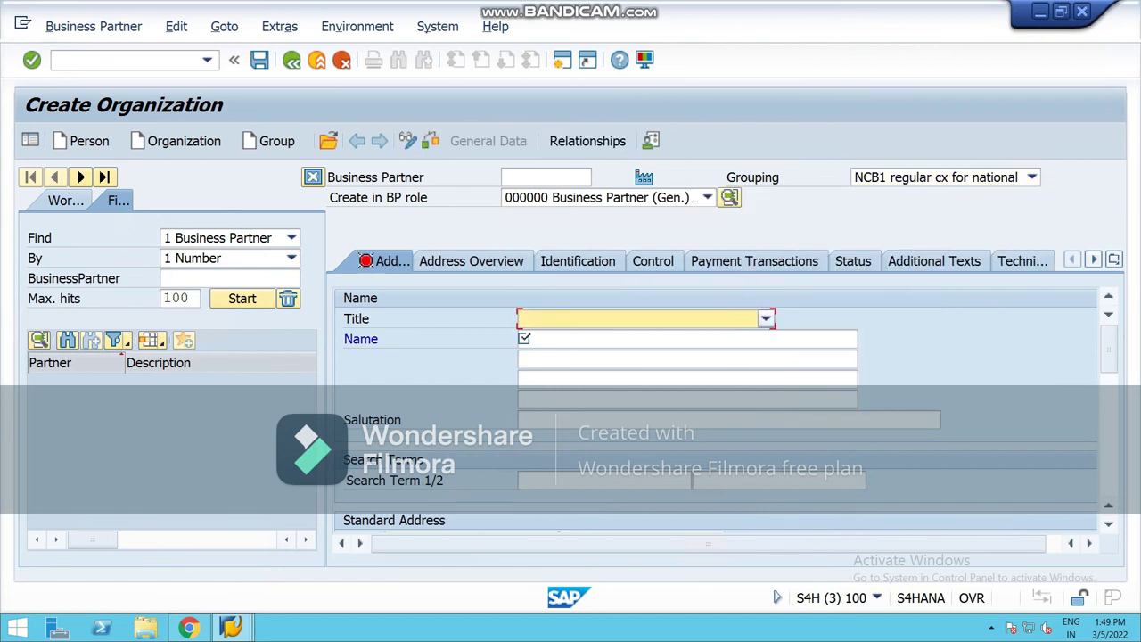
left_click(563, 335)
Step: Enter the name 'Ivestor india limited' and search term INVESTOR
left_click(526, 339)
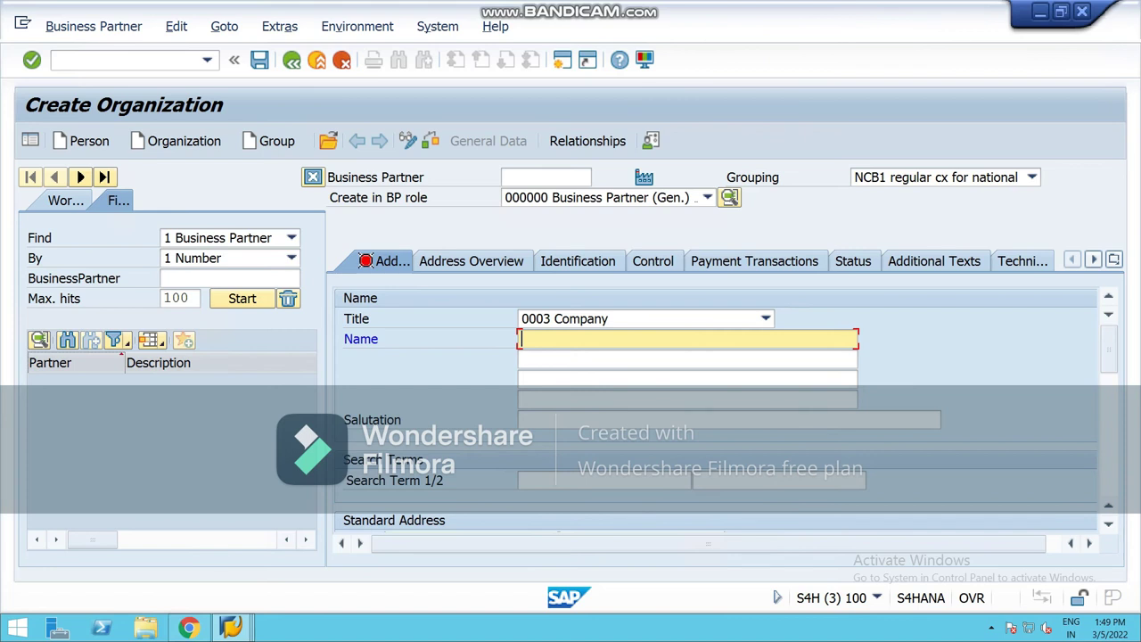
type("investor india limited")
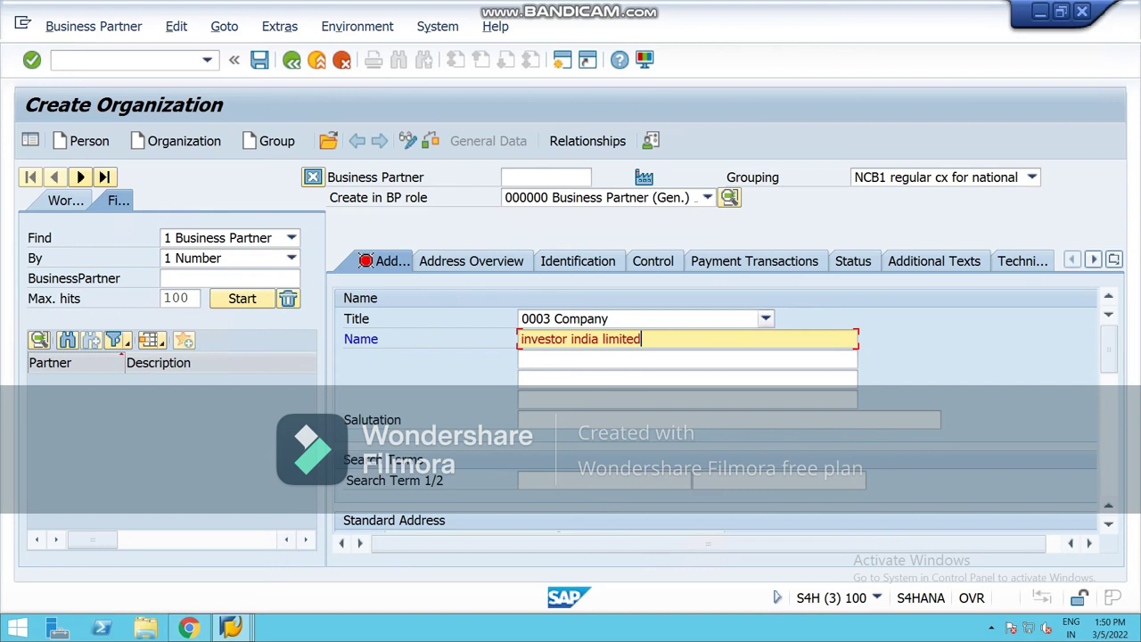
key("Delete")
type("I")
key("Tab")
key("Tab")
key("Tab")
key("Tab")
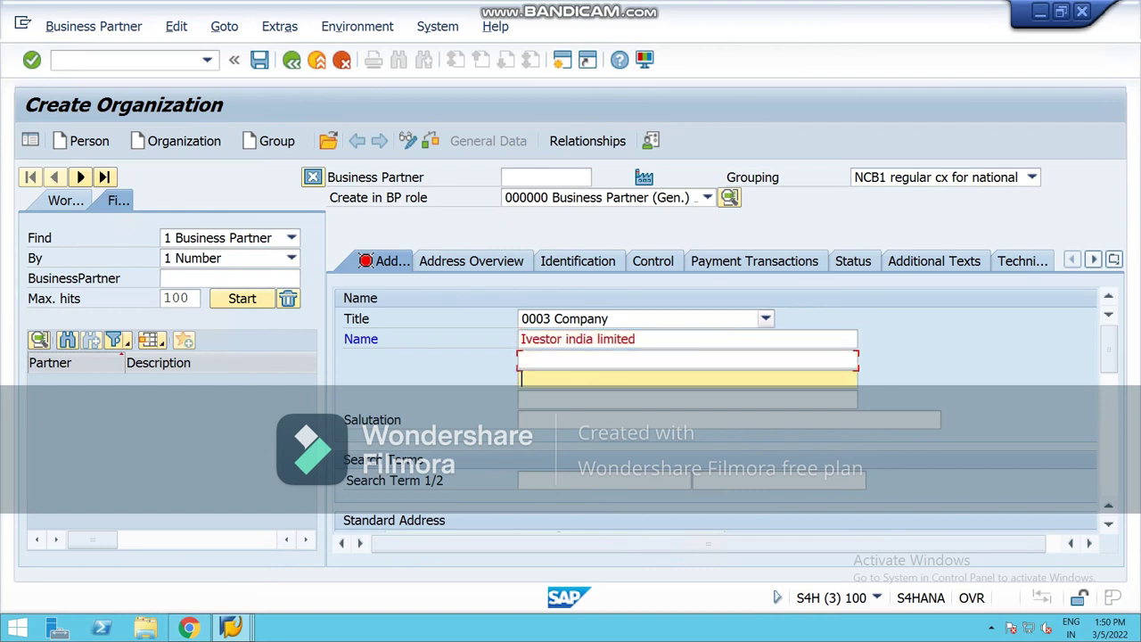
key("Tab")
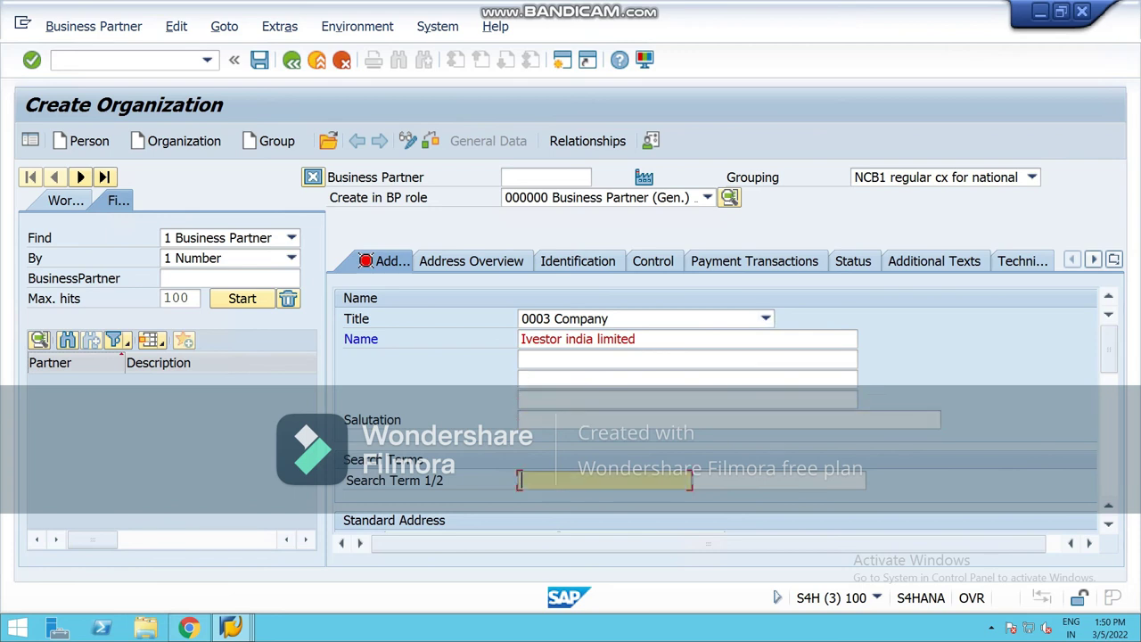
type("INVESTOR")
key("Tab")
key("Tab")
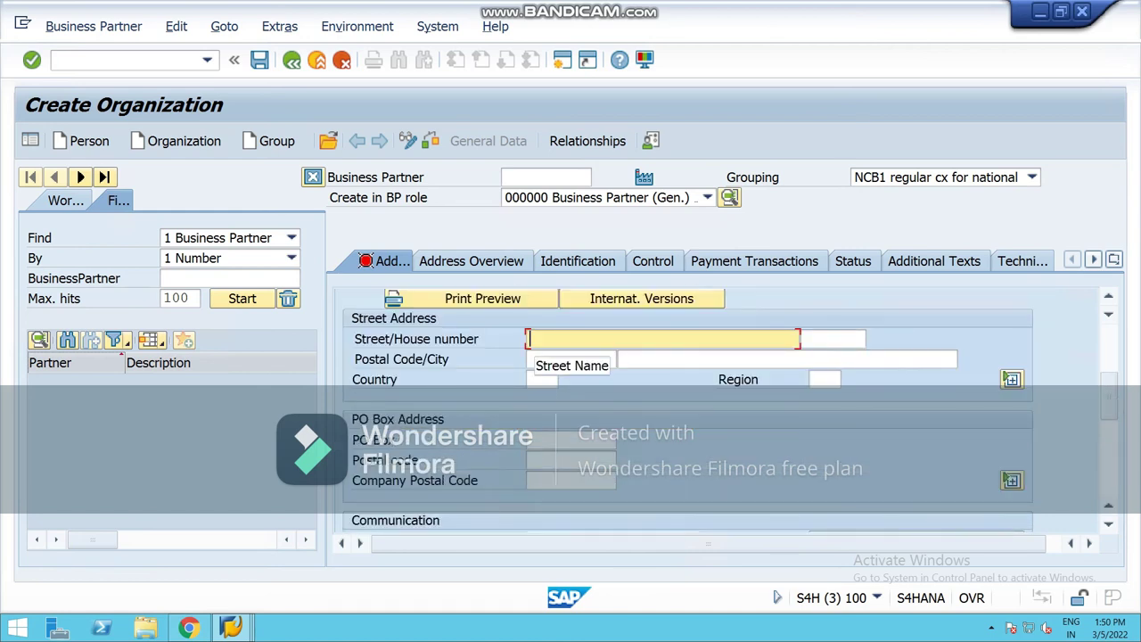
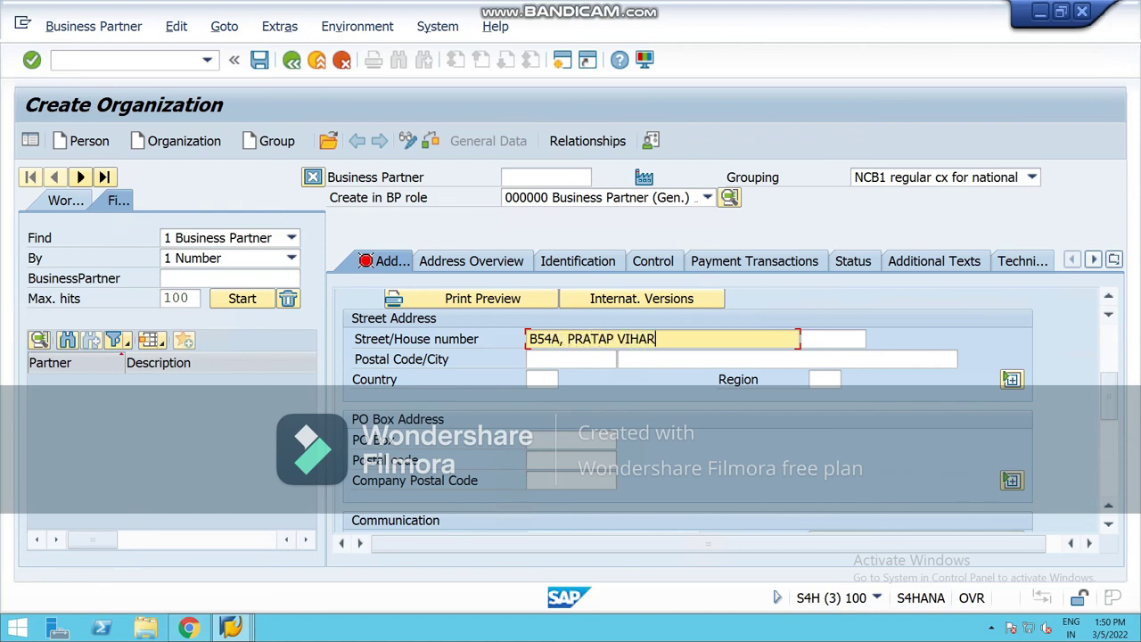
left_click(832, 339)
type("20")
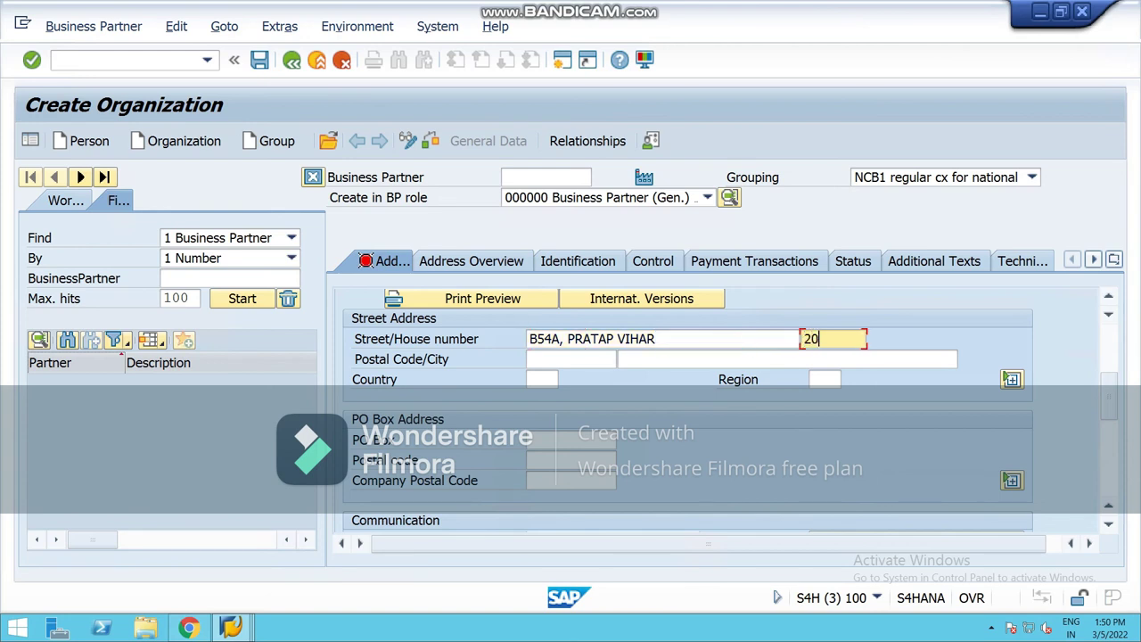
key("BackSpace")
key("BackSpace")
left_click(570, 358)
type("201010")
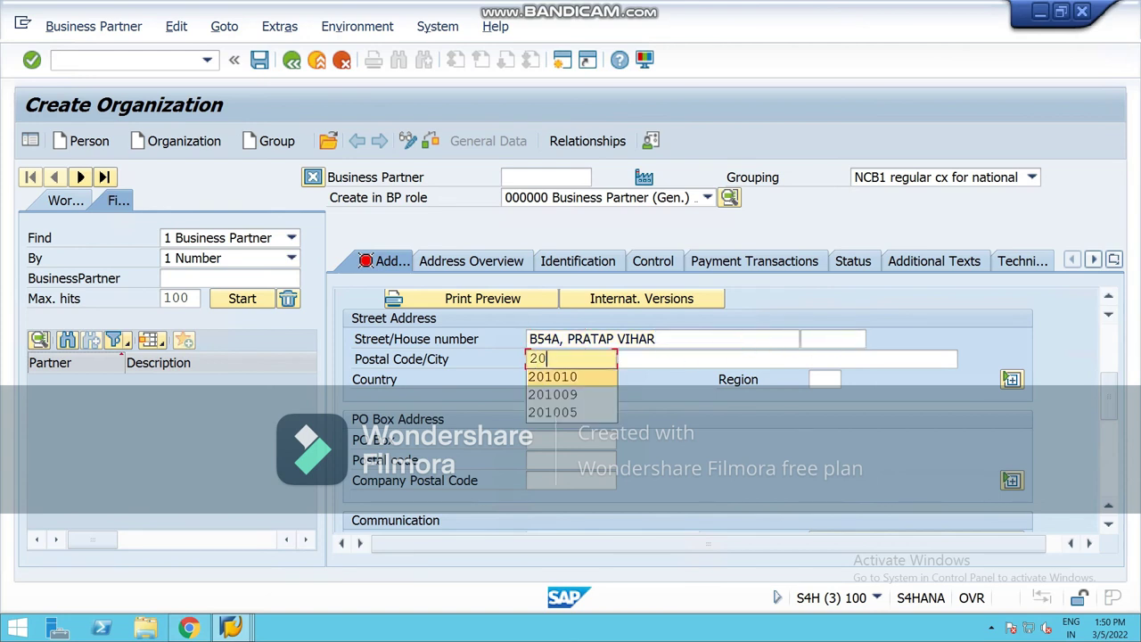
key("Tab")
type("GHA")
key("Down")
key("Return")
Step: Set the address country to IN and region to 24
key("Tab")
type("IN")
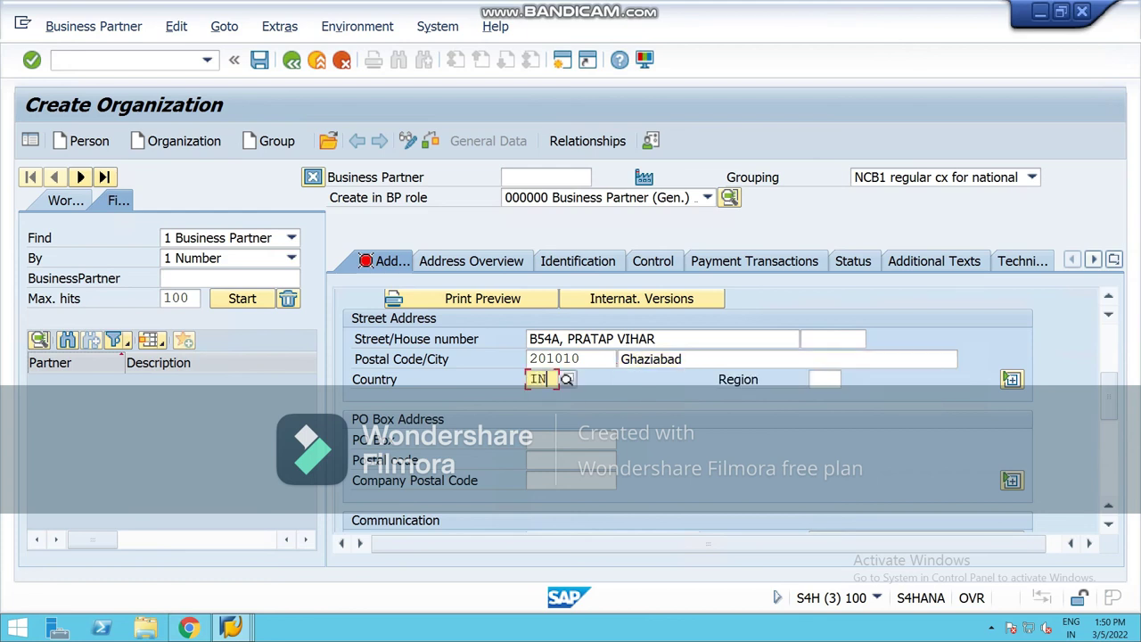
key("Tab")
type("24")
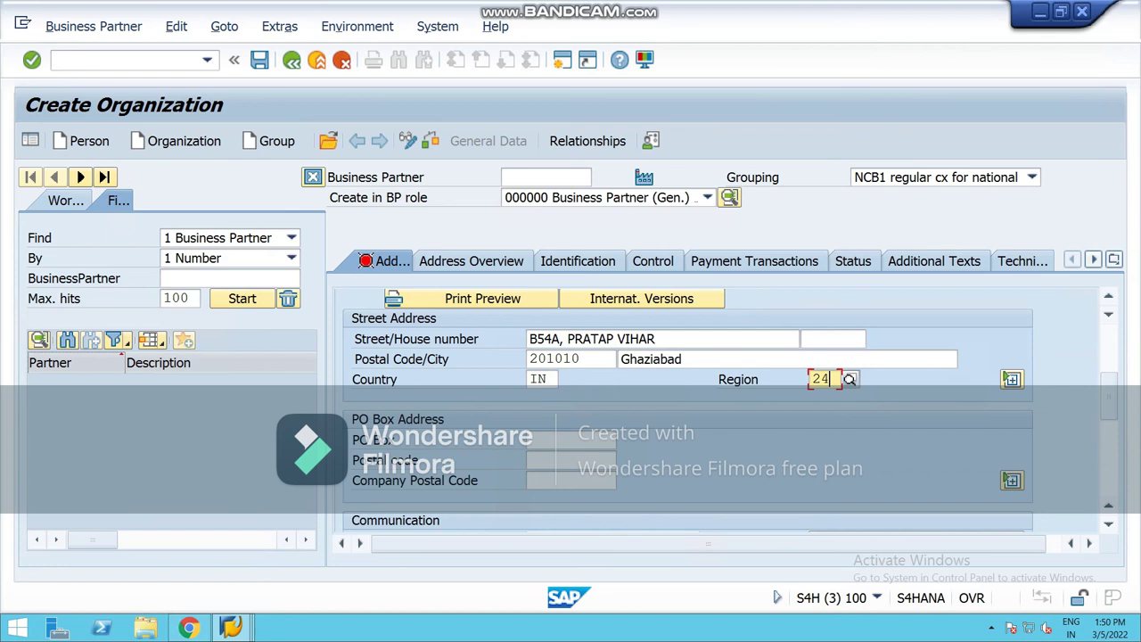
scroll(686, 410, "down", 3)
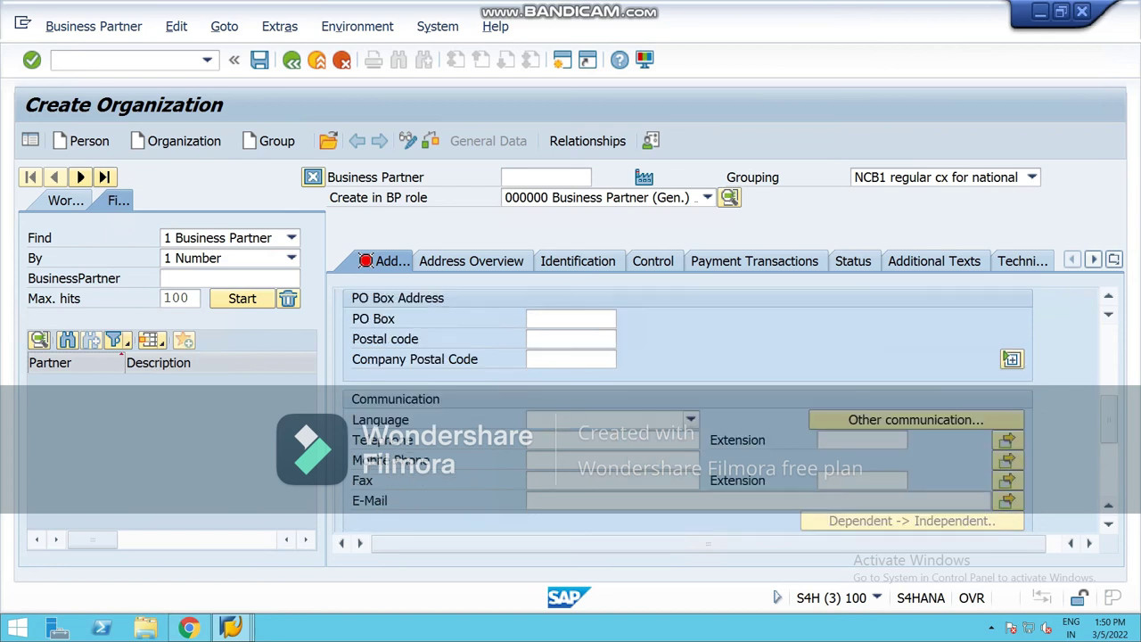
Step: Set communication language to EN English, check the data, and save as partner 100046
left_click(691, 419)
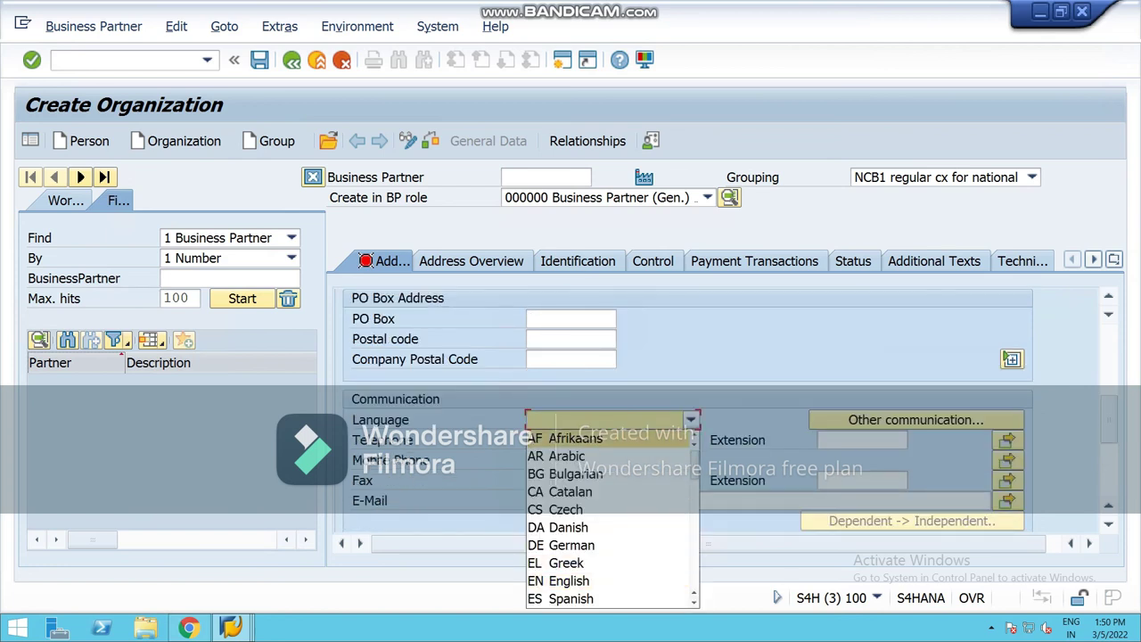
left_click(558, 580)
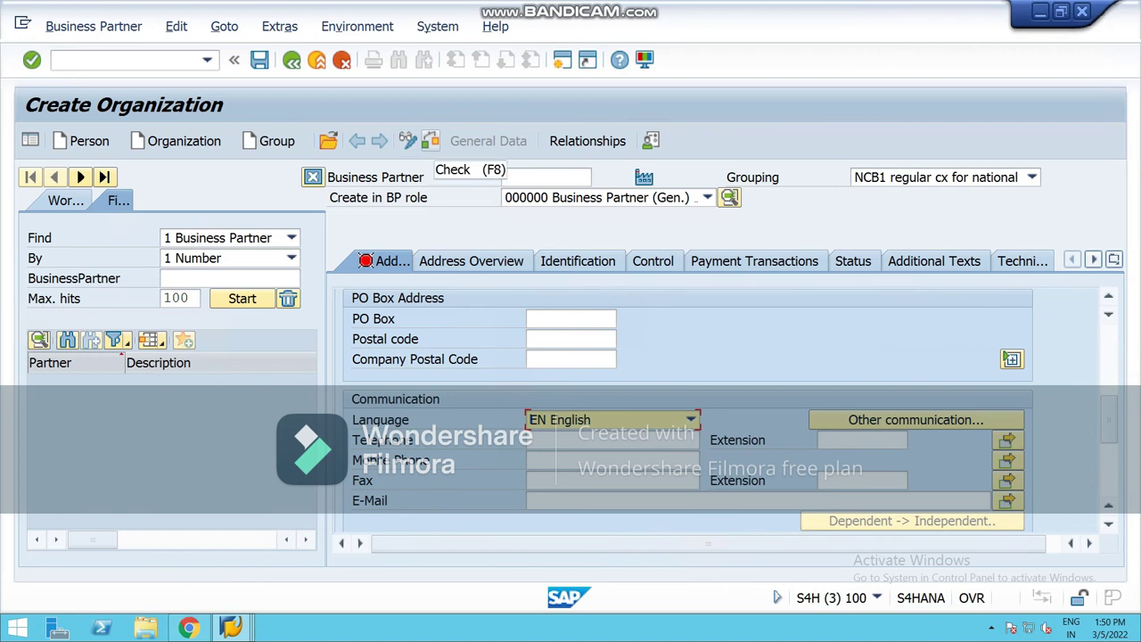
key("F8")
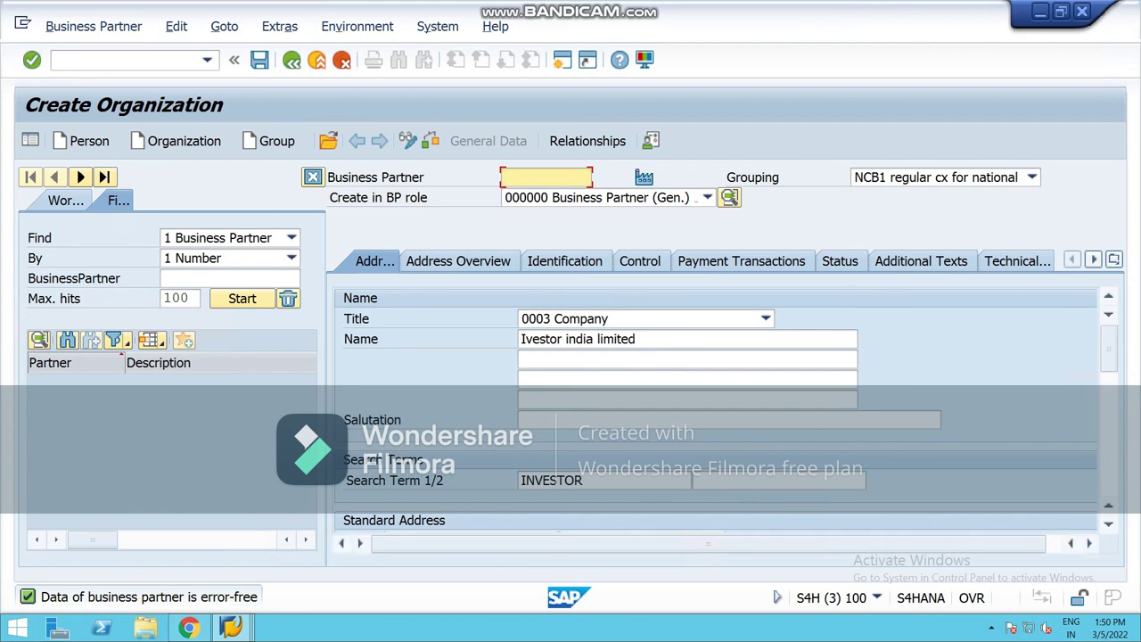
left_click(260, 60)
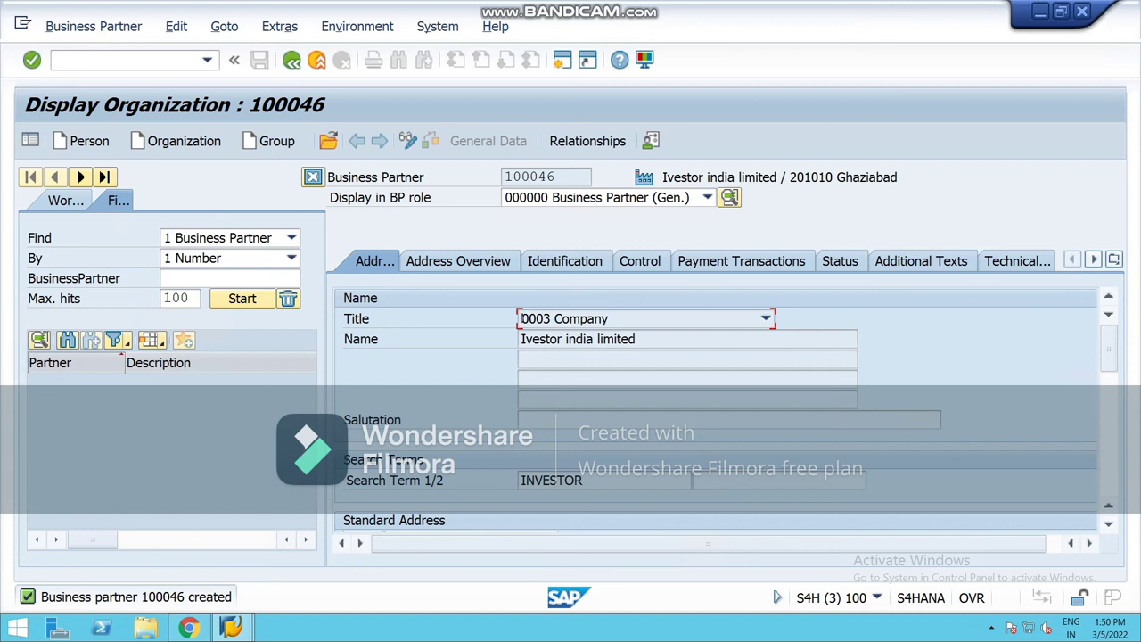
key("F4")
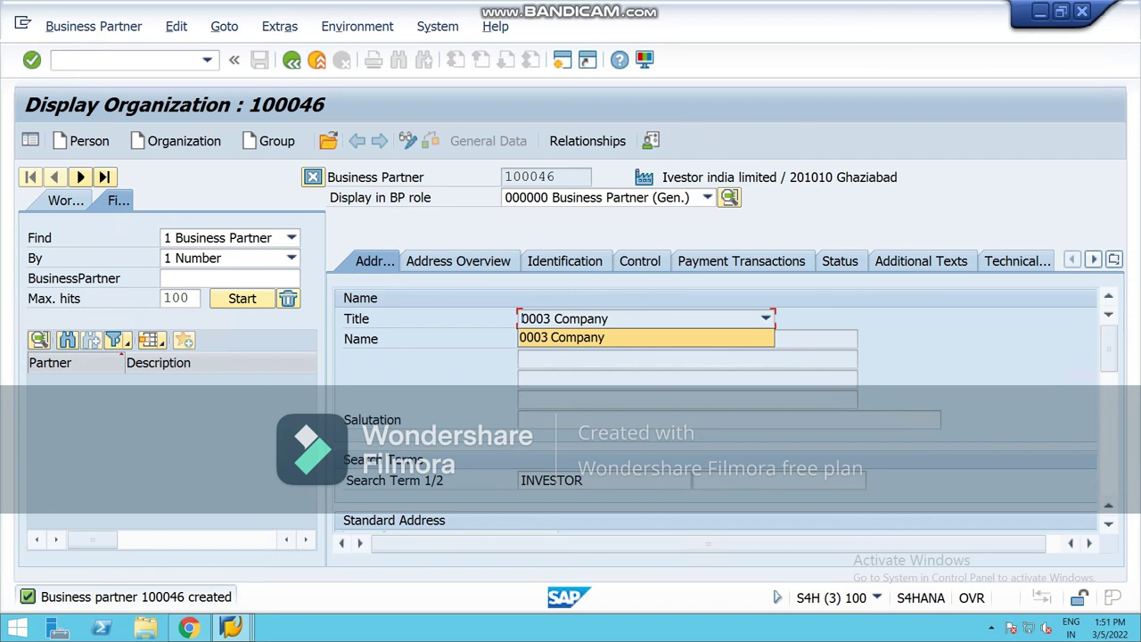
left_click(230, 629)
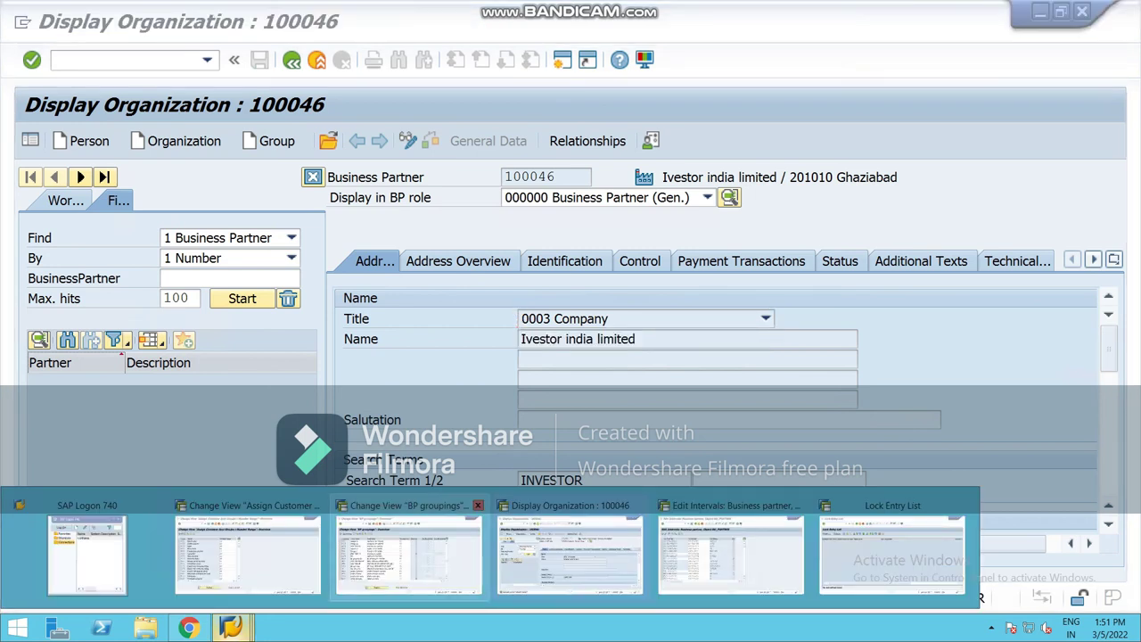
mouse_move(731, 553)
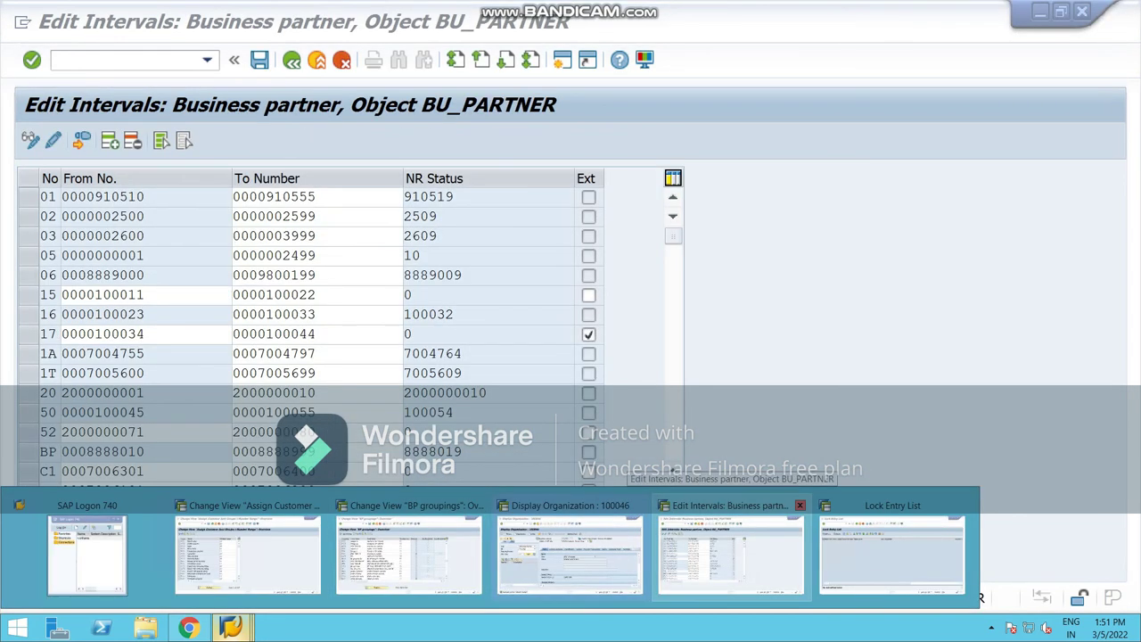
left_click(731, 552)
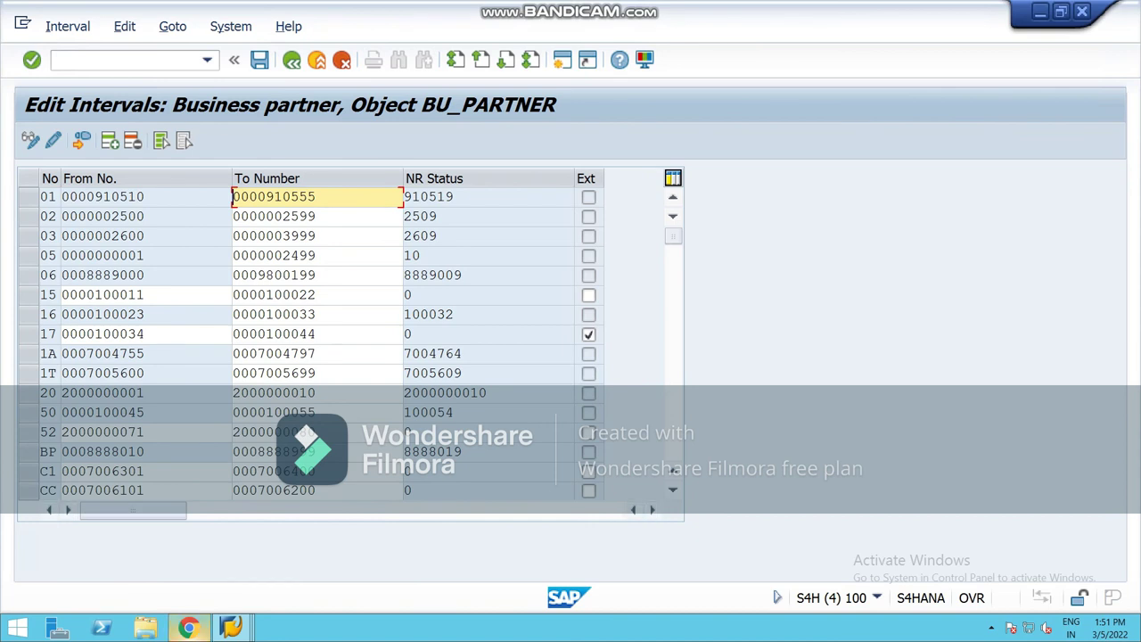
left_click(230, 628)
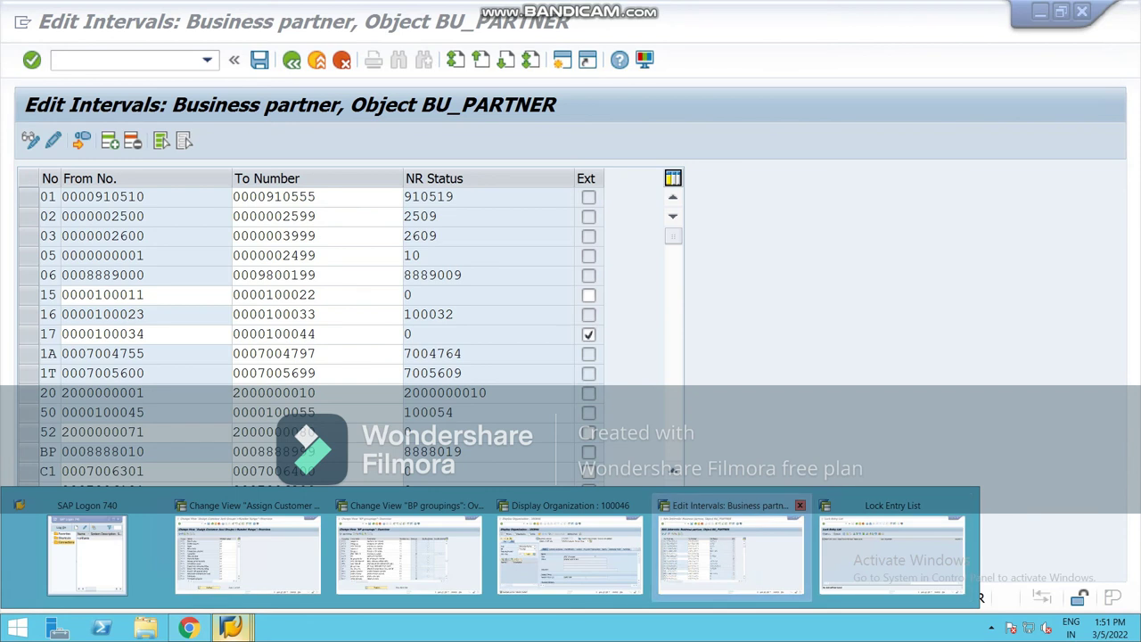
mouse_move(571, 553)
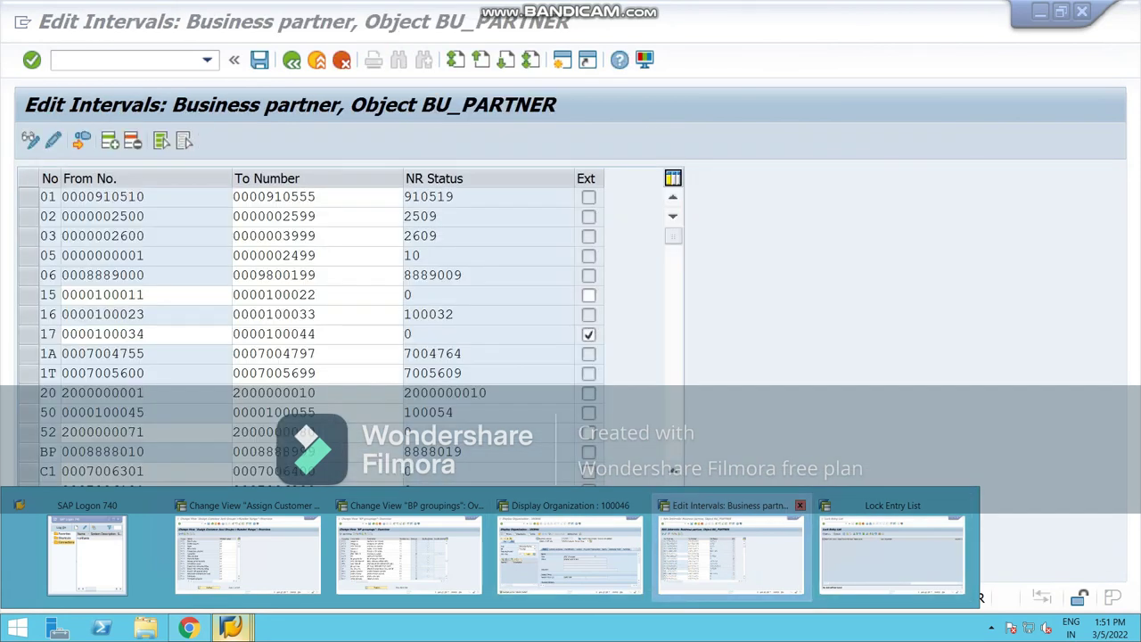
left_click(731, 555)
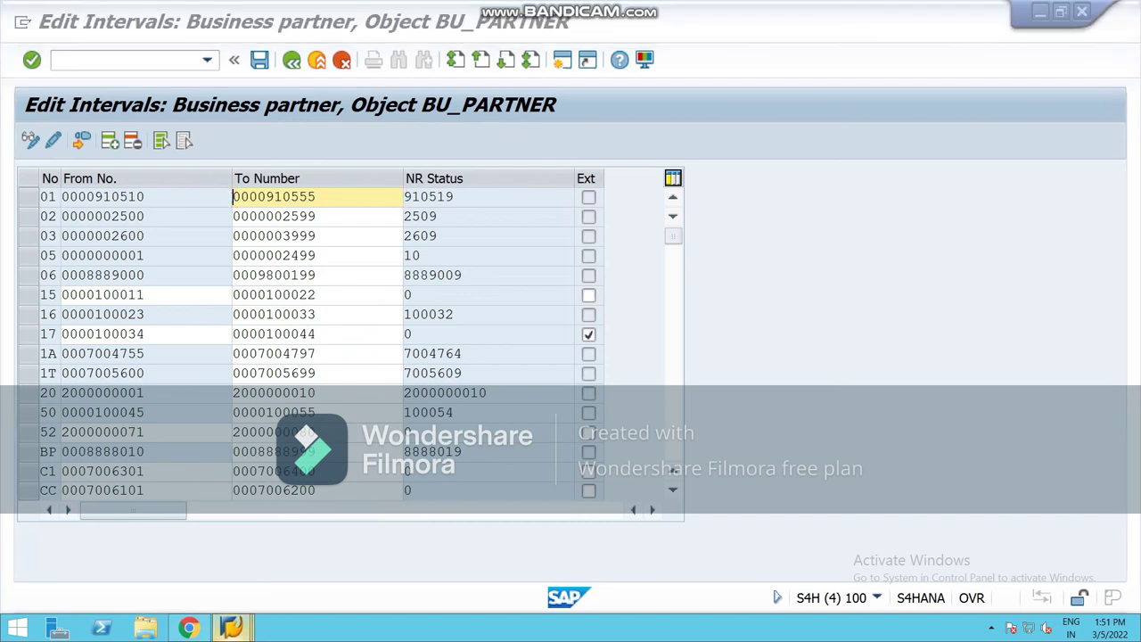
mouse_move(230, 628)
left_click(570, 545)
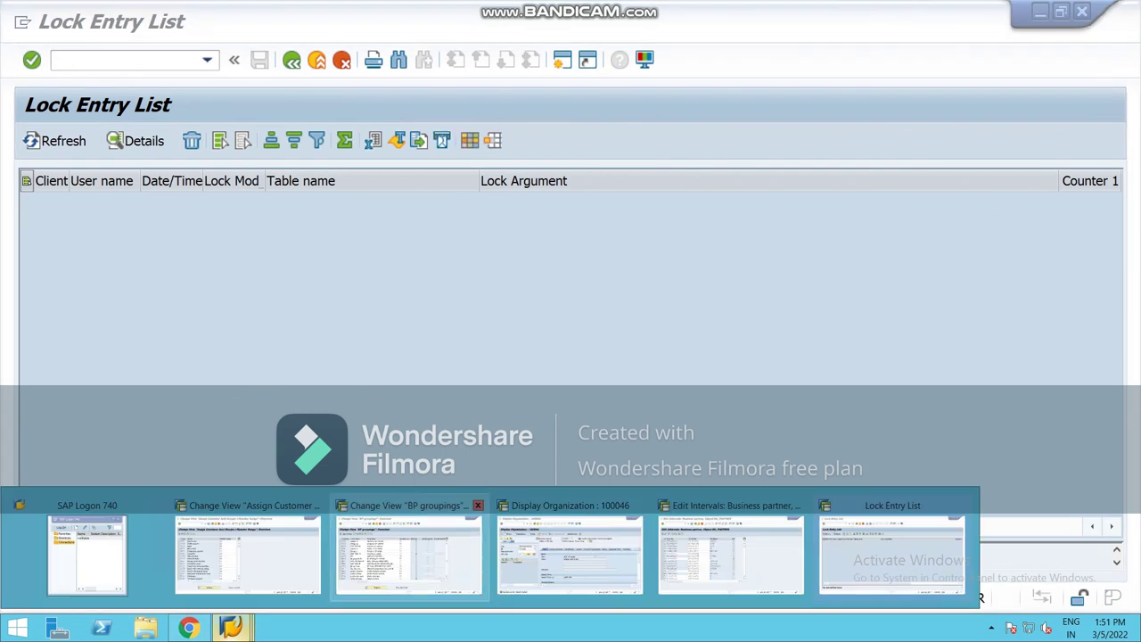
left_click(408, 539)
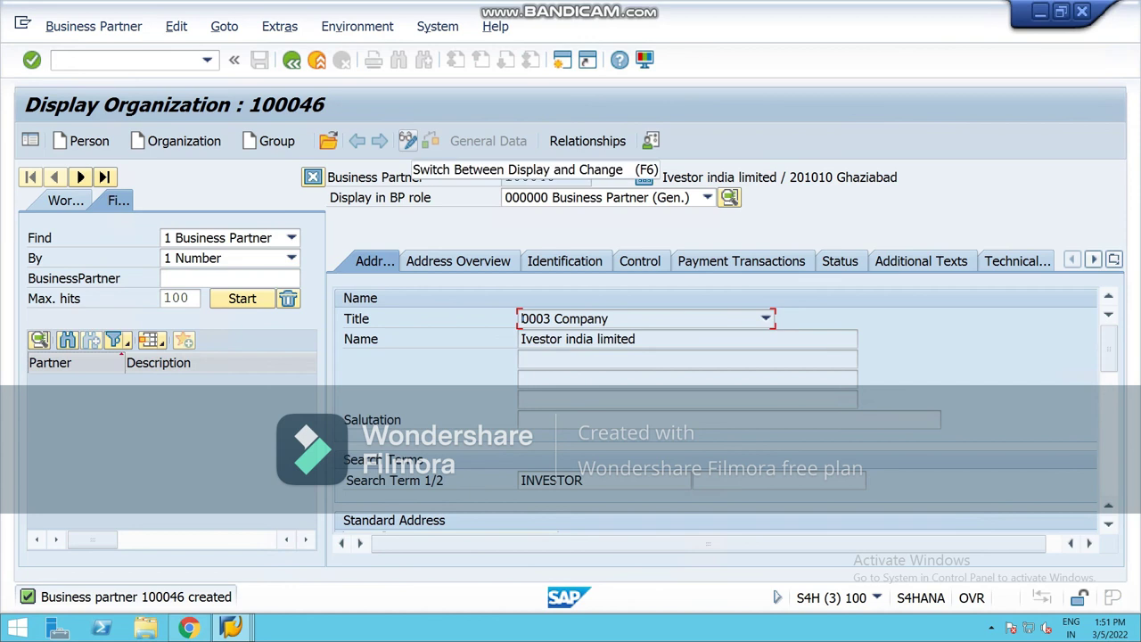
Step: Switch partner 100046 to change mode and add the FLCU00 FI Customer role
left_click(408, 141)
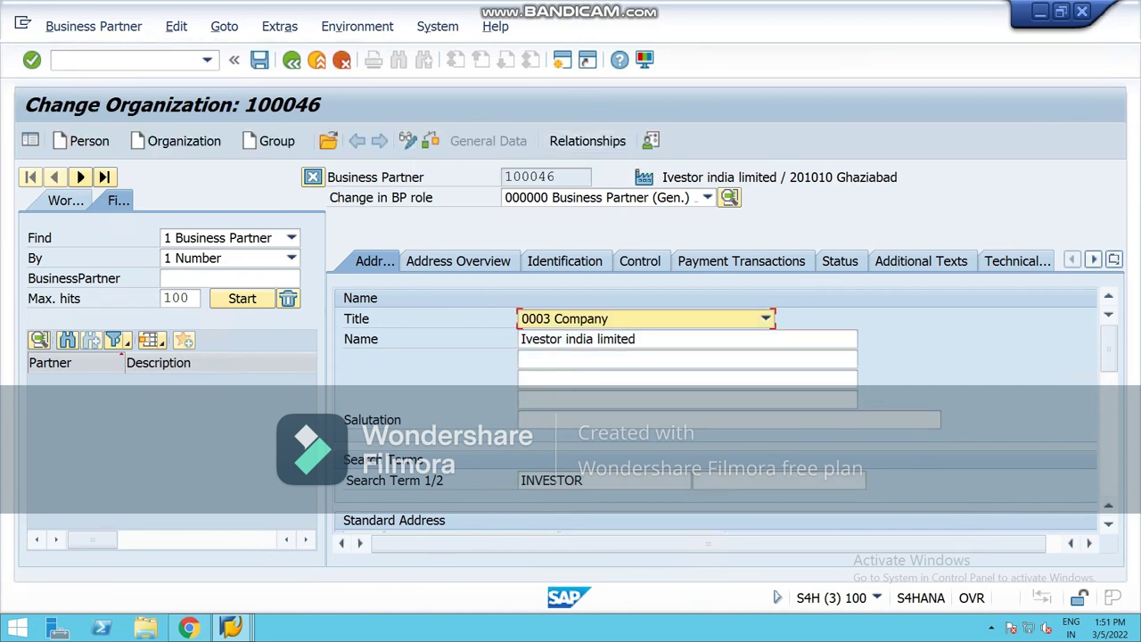
left_click(707, 197)
scroll(571, 329, "down", 4)
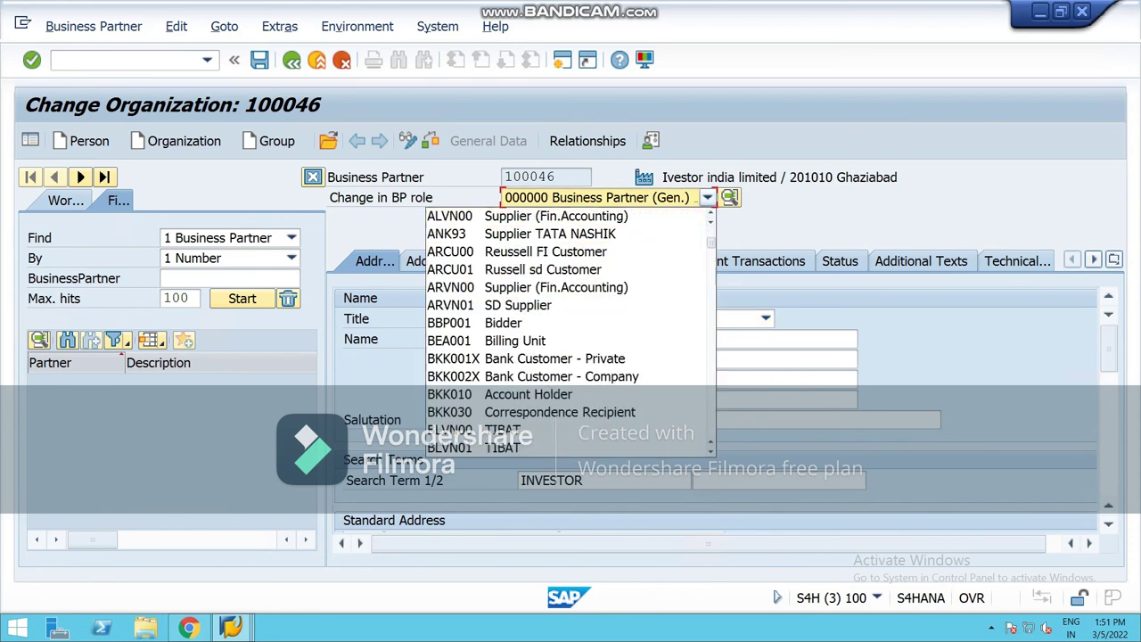
scroll(571, 330, "down", 4)
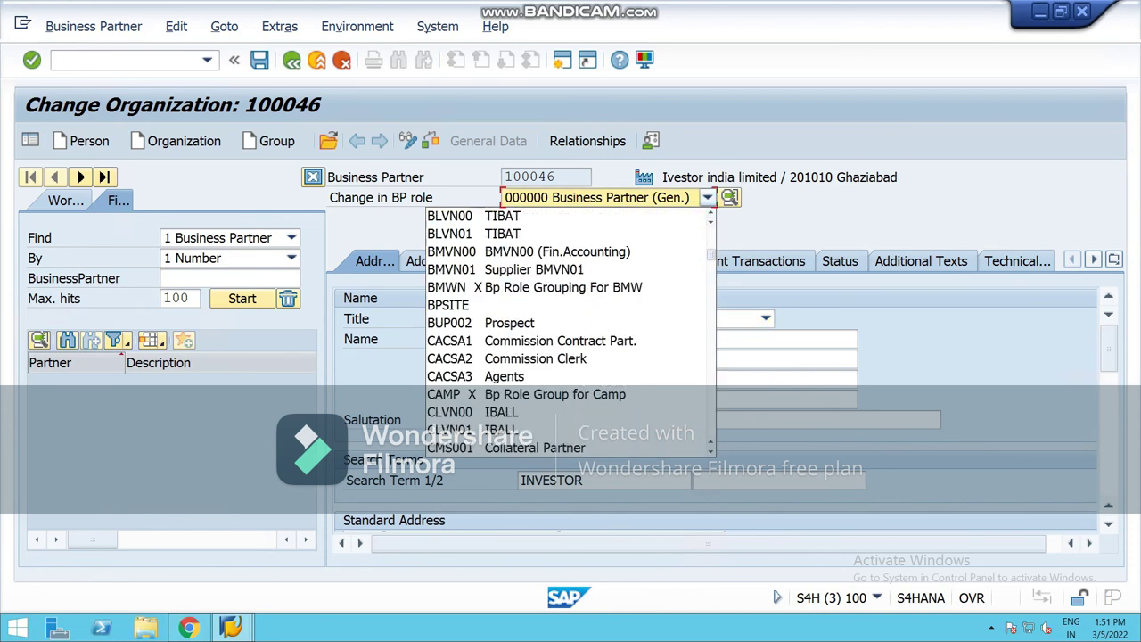
scroll(571, 330, "down", 3)
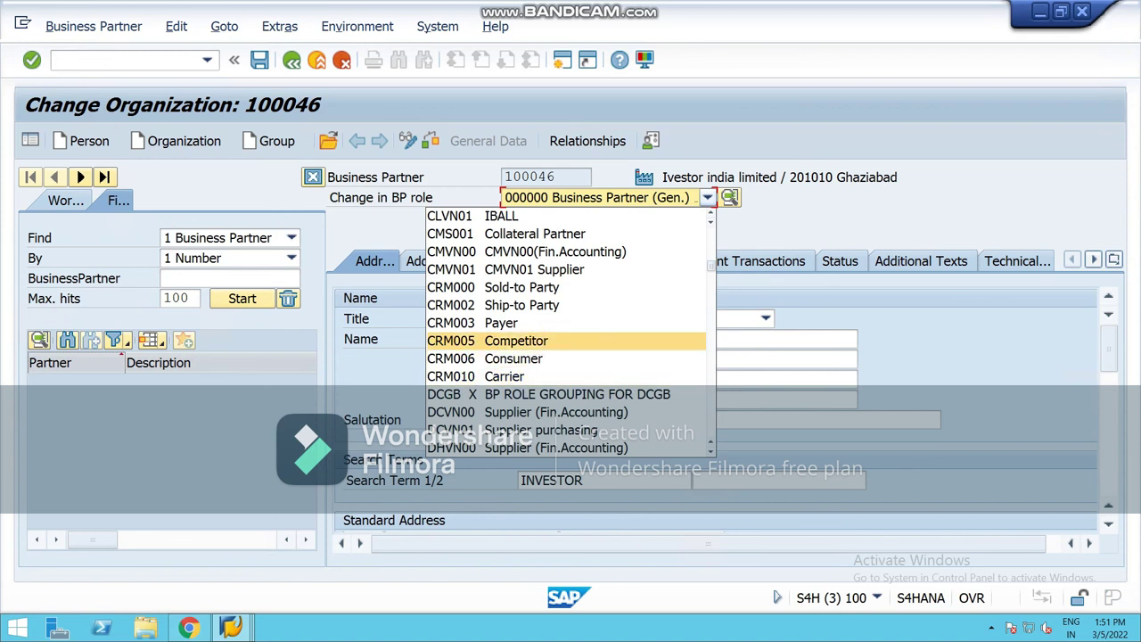
scroll(571, 329, "down", 1)
scroll(571, 339, "down", 2)
scroll(571, 375, "down", 1)
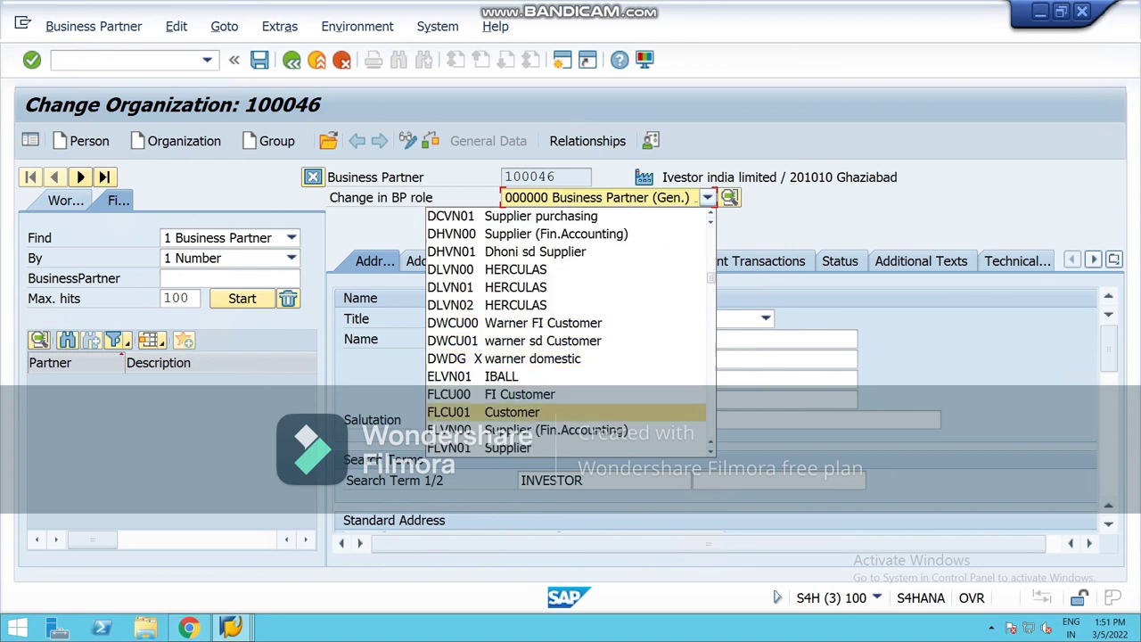
left_click(491, 394)
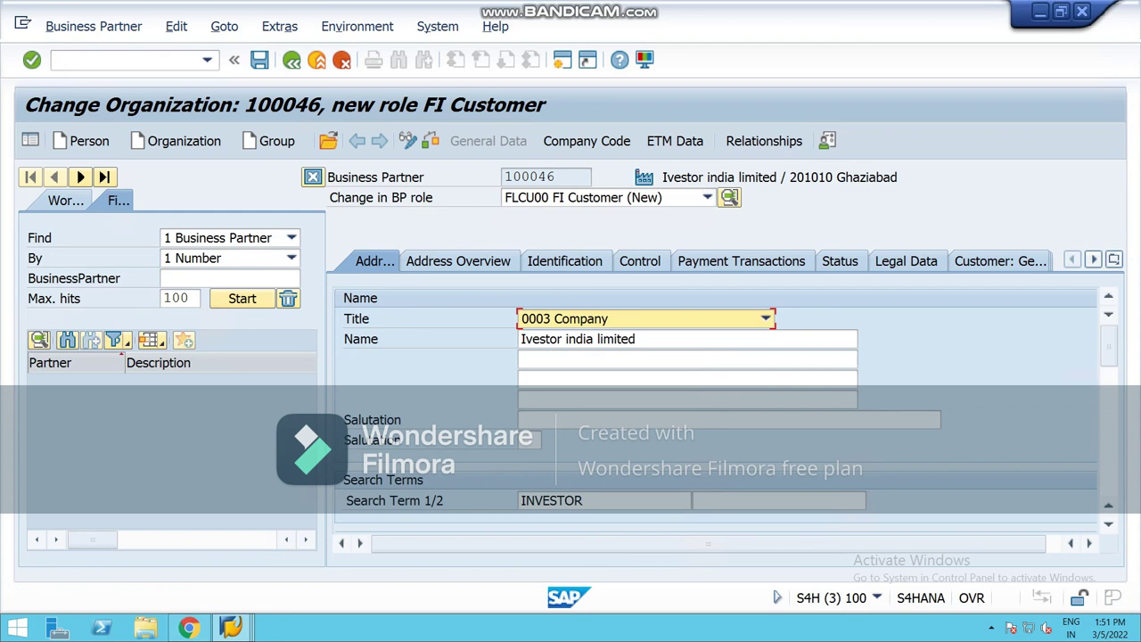
left_click(587, 141)
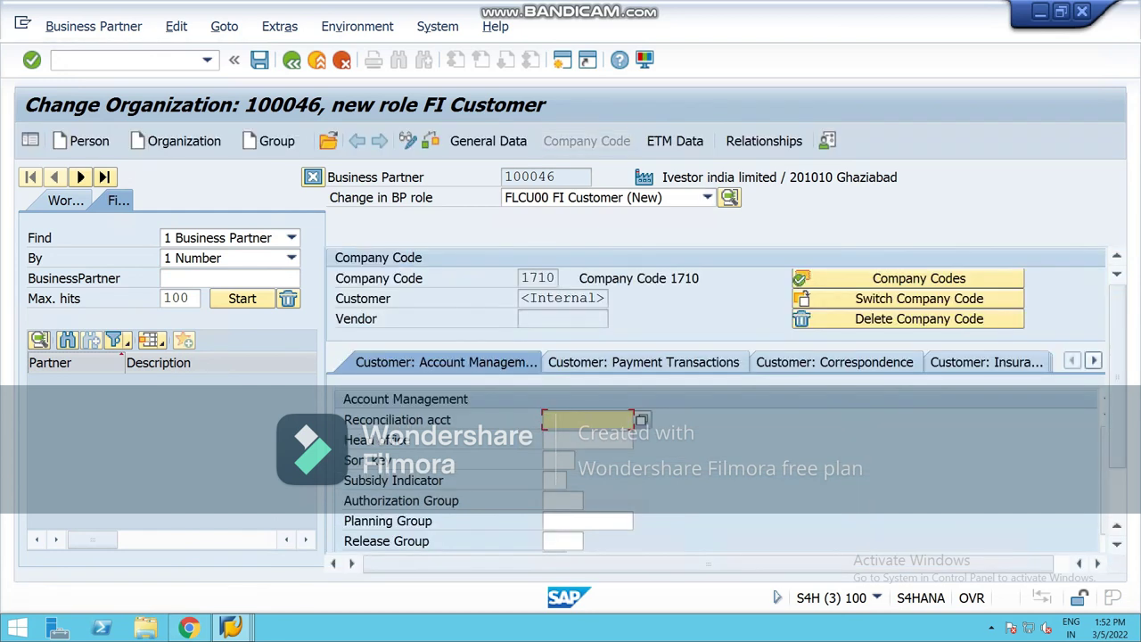
Step: Delete company code 1710 and adopt NCG1 as a customer company code
left_click(919, 278)
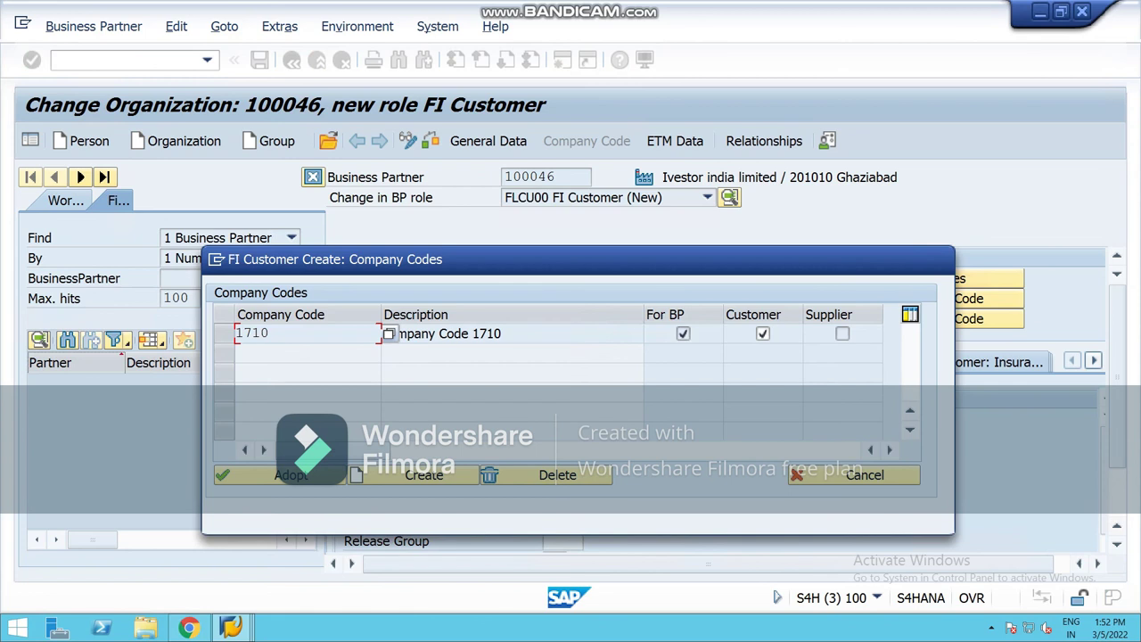
left_click(224, 334)
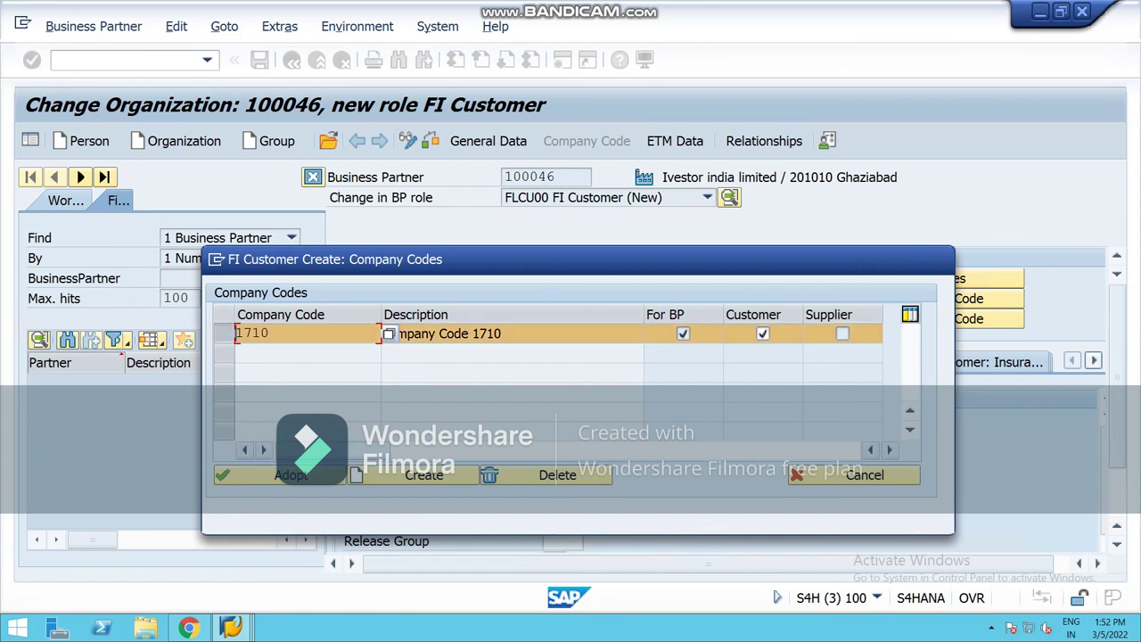
left_click(557, 474)
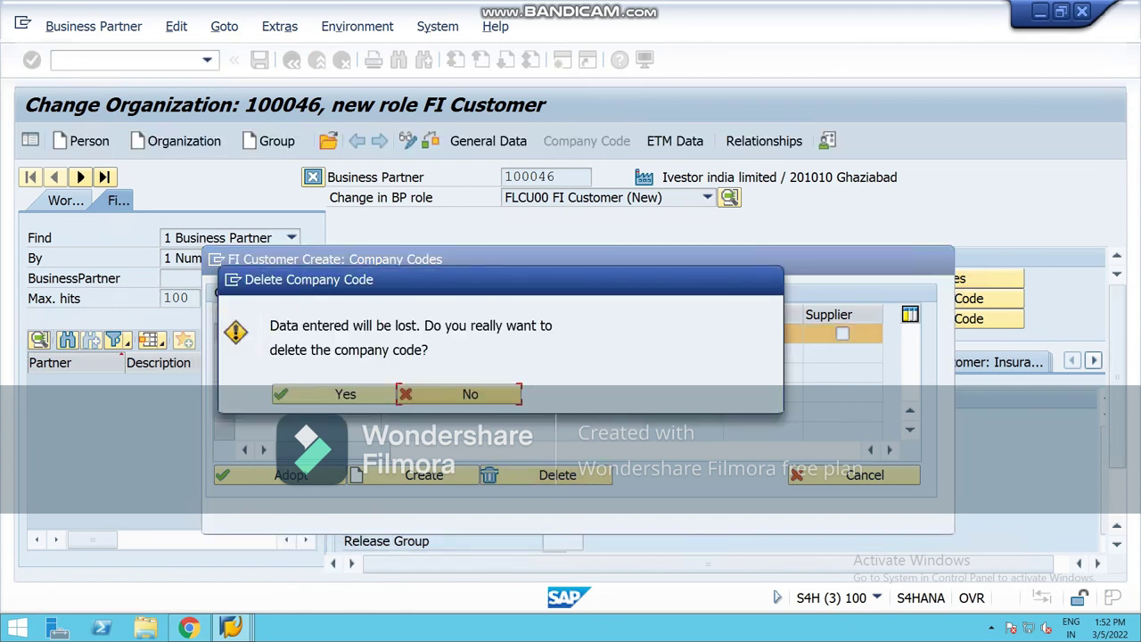
key("Return")
type("ncg")
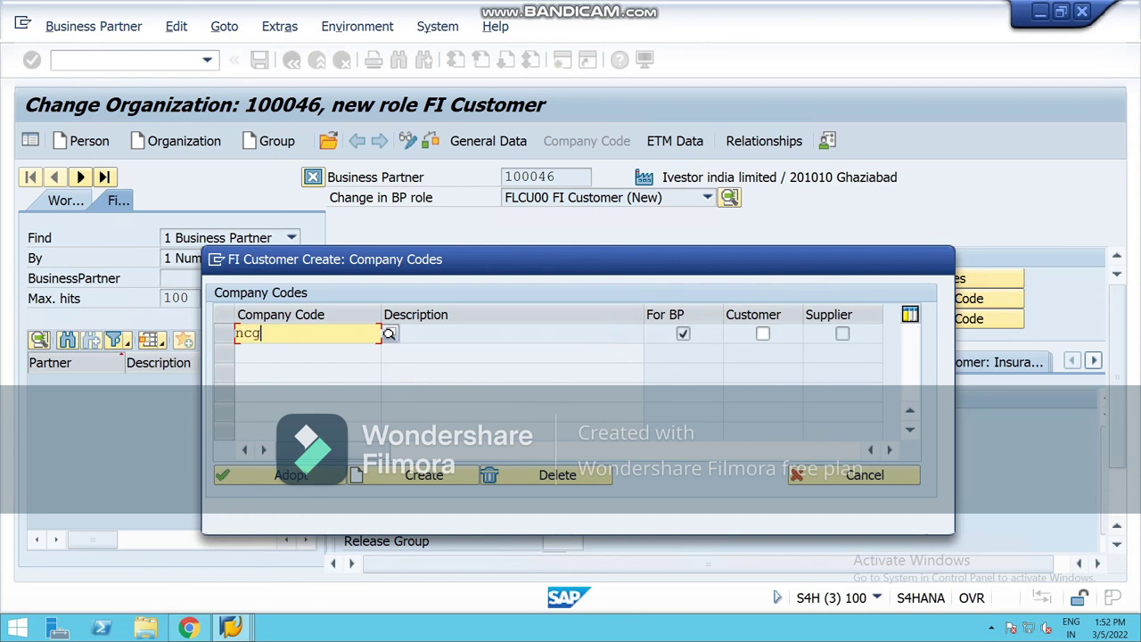
type("1")
left_click(762, 333)
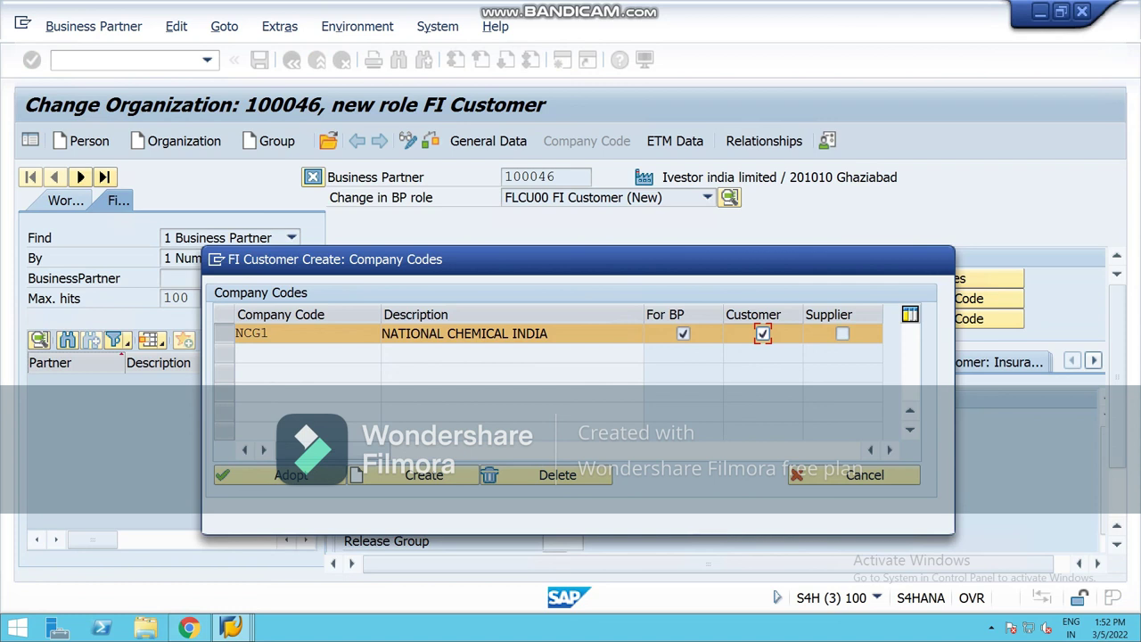
key("Return")
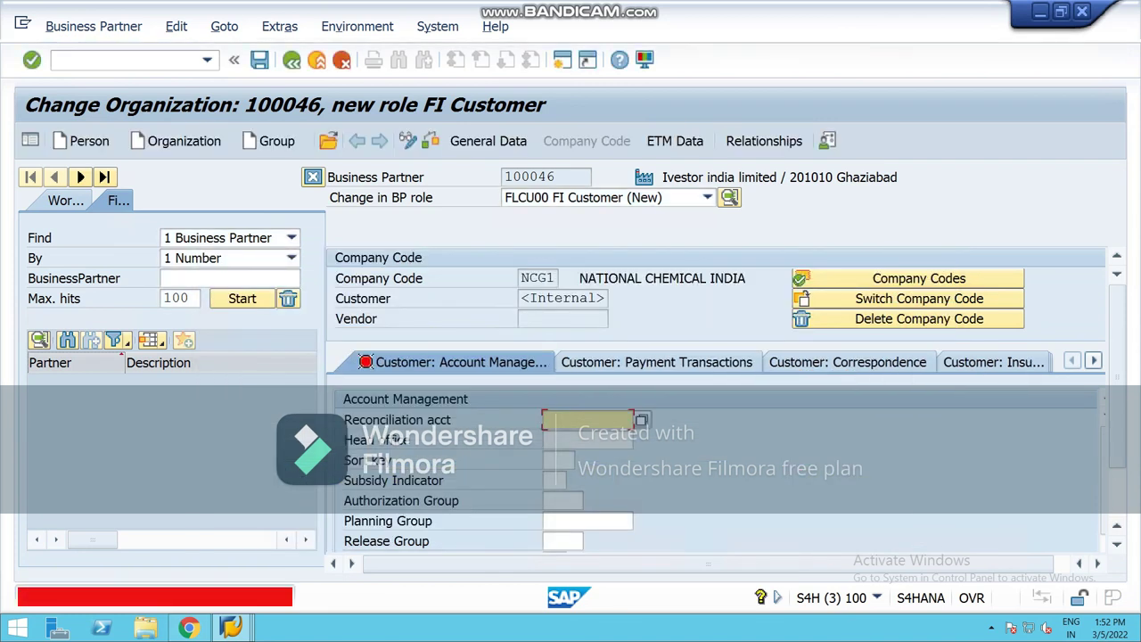
key("F4")
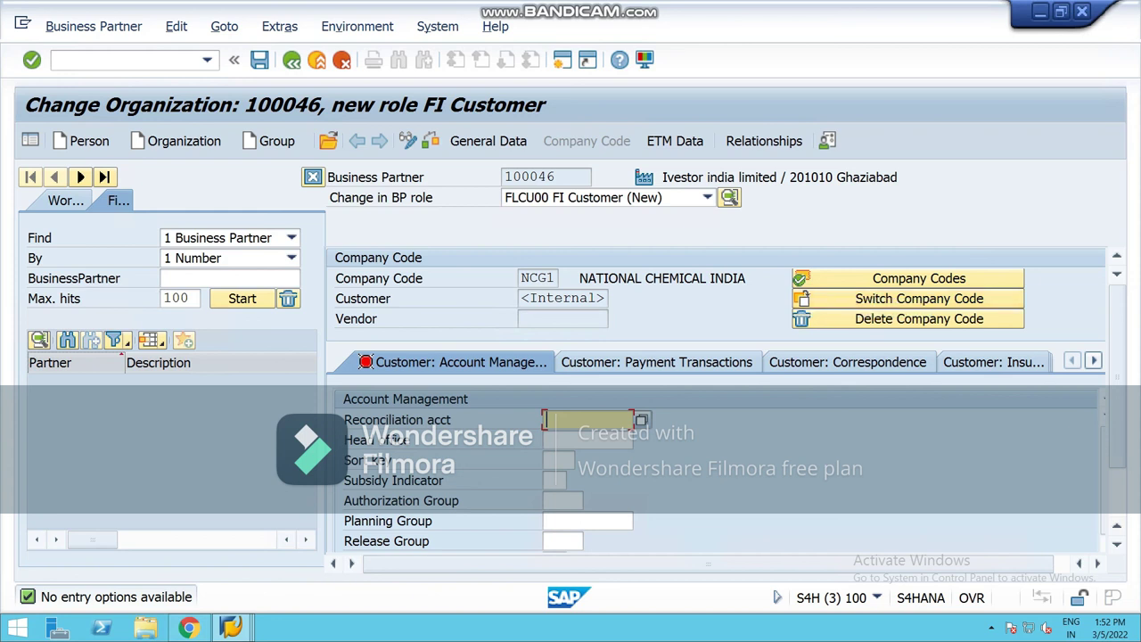
left_click(562, 59)
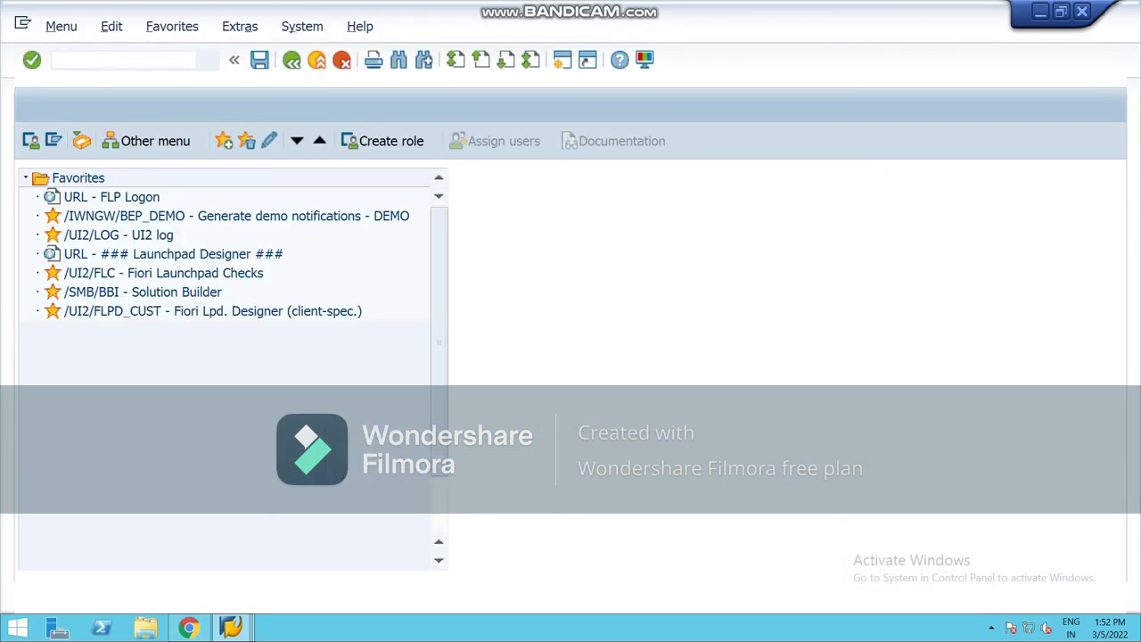
Step: In a new session, pick reconciliation account 100009 accounts receivable from the list
type("/n")
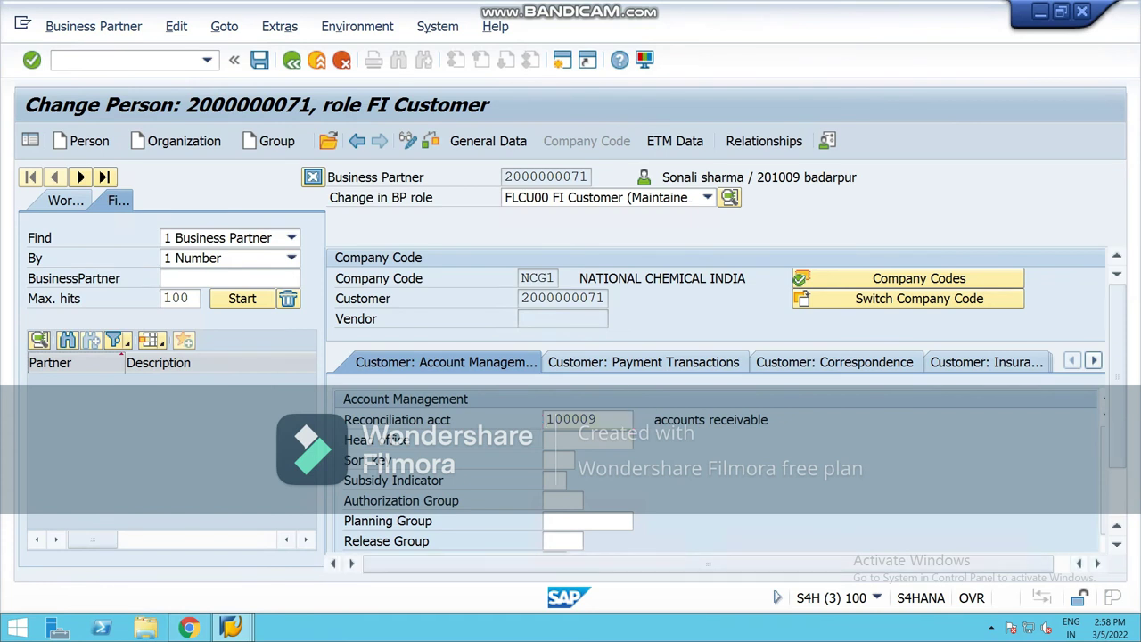
key("F4")
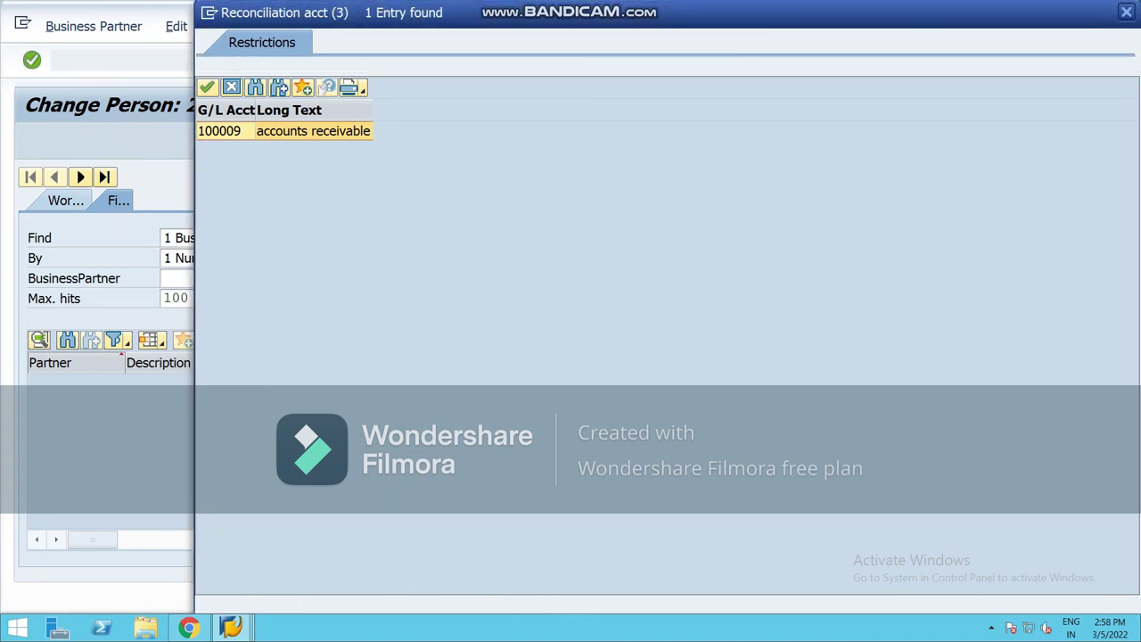
key("Return")
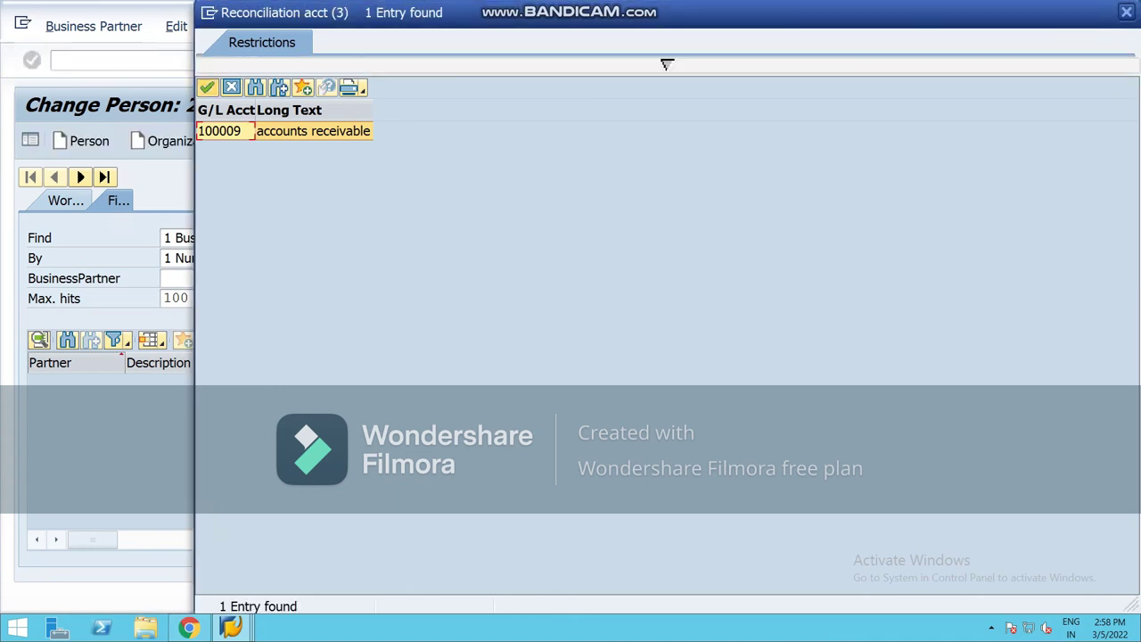